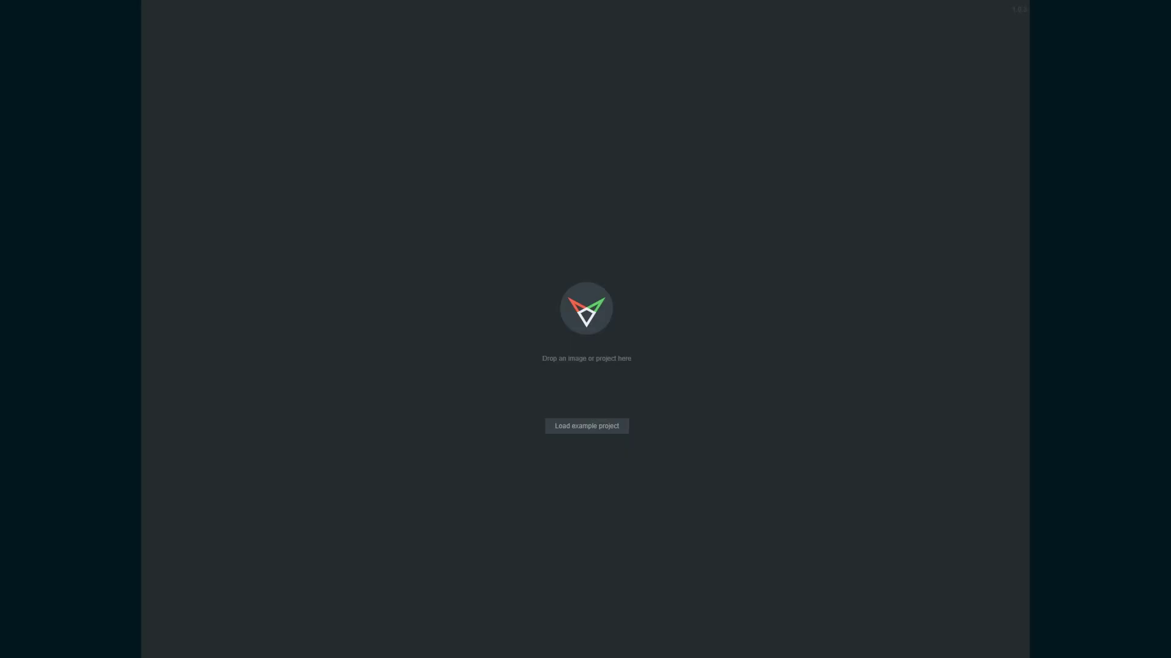
# Load the alley photo and turn off image dimming.
pyautogui.moveTo(140, 328); pyautogui.dragTo(534, 328)
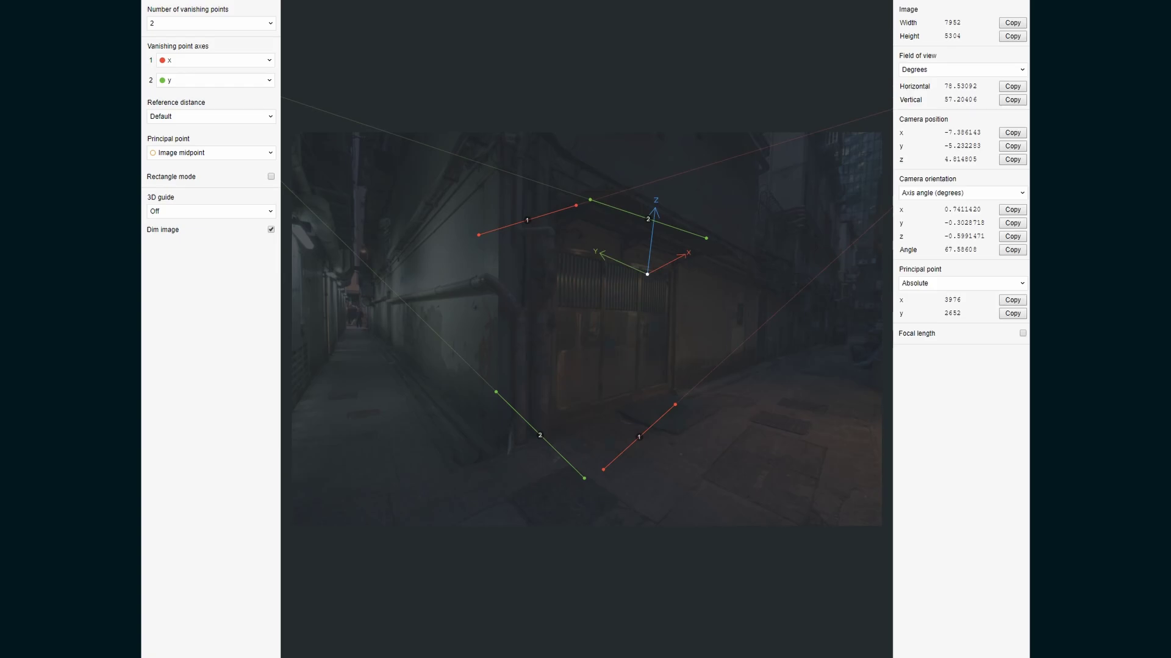
pyautogui.click(271, 229)
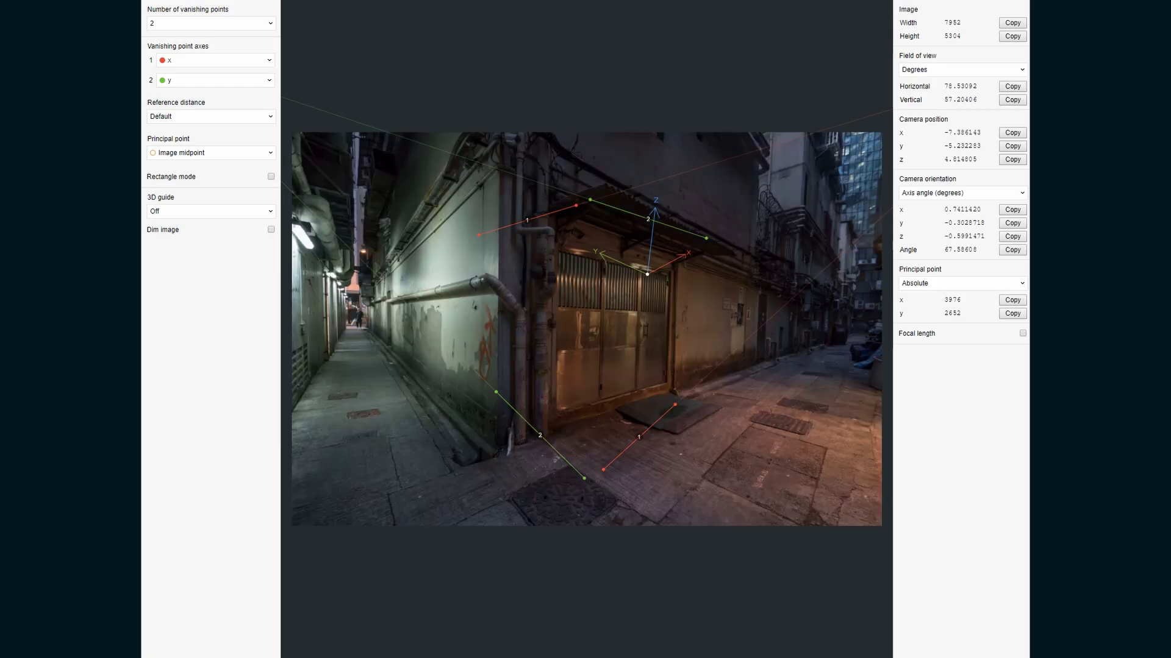
# Align the two green Y-axis vanishing lines with the base and an upper horizontal line of the alley's pale side wall.
pyautogui.moveTo(496, 392); pyautogui.dragTo(371, 332)
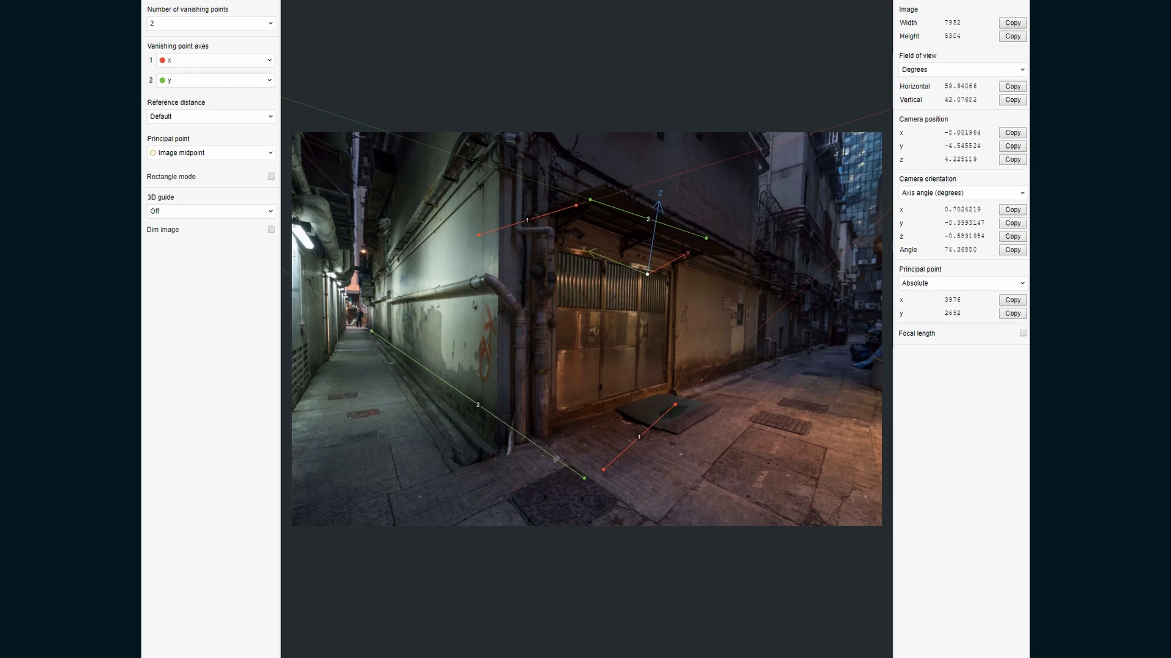
pyautogui.moveTo(584, 479); pyautogui.dragTo(493, 446)
pyautogui.moveTo(590, 199); pyautogui.dragTo(382, 274)
pyautogui.moveTo(706, 237); pyautogui.dragTo(485, 178)
# Align the two red X-axis vanishing lines with the shutter wall's ground edge and the edge above the doors.
pyautogui.moveTo(576, 206); pyautogui.dragTo(745, 286)
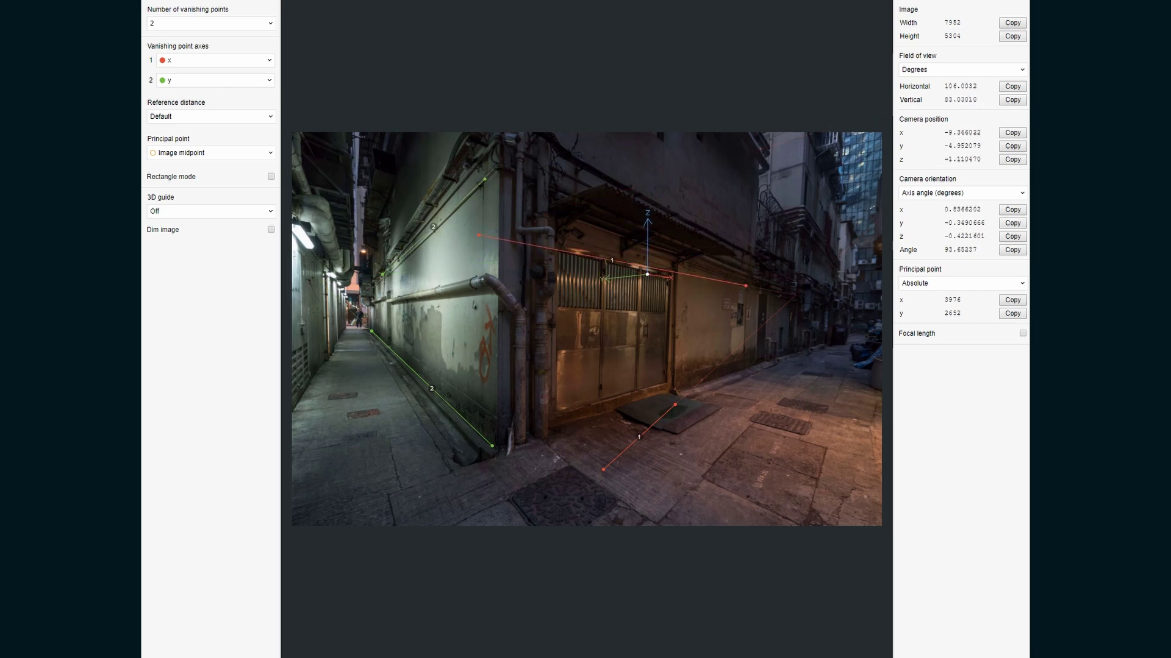
pyautogui.moveTo(479, 236); pyautogui.dragTo(519, 229)
pyautogui.moveTo(520, 229); pyautogui.dragTo(547, 209)
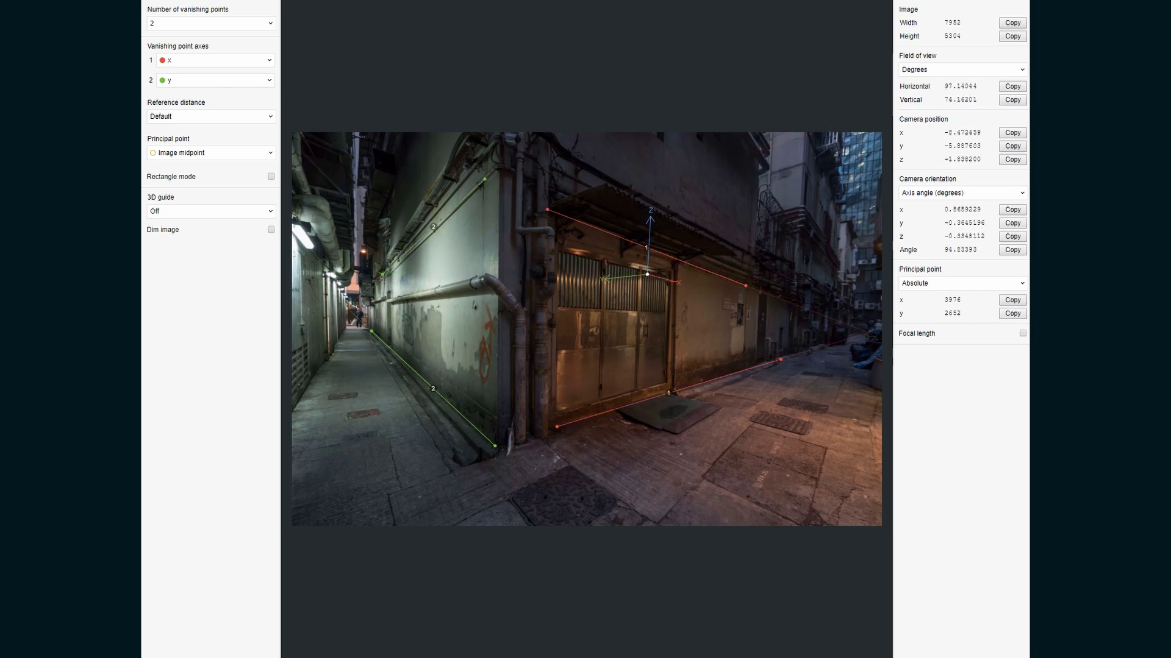
# Fine-tune the endpoints of the green and red vanishing lines and place the origin at the base of the building's corner.
pyautogui.keyDown('shift'); pyautogui.moveTo(492, 446); pyautogui.dragTo(493, 447); pyautogui.keyUp('shift')
pyautogui.moveTo(372, 331); pyautogui.dragTo(376, 335)
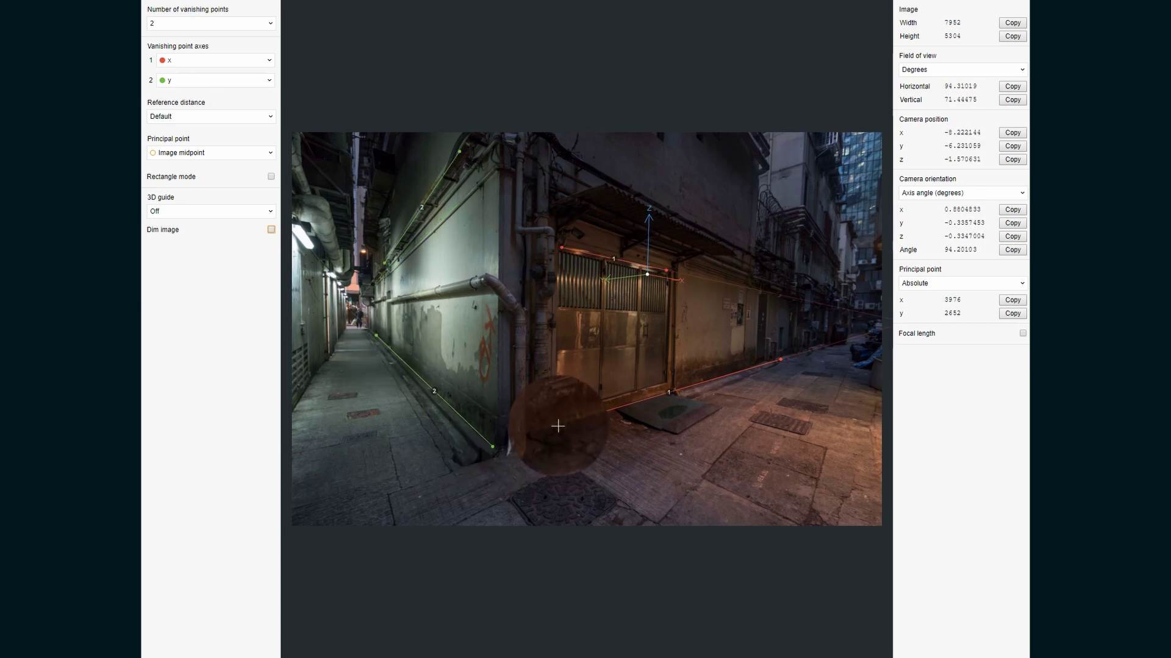
pyautogui.moveTo(556, 426); pyautogui.dragTo(557, 425)
pyautogui.moveTo(778, 360); pyautogui.dragTo(788, 355)
pyautogui.moveTo(647, 275); pyautogui.dragTo(496, 447)
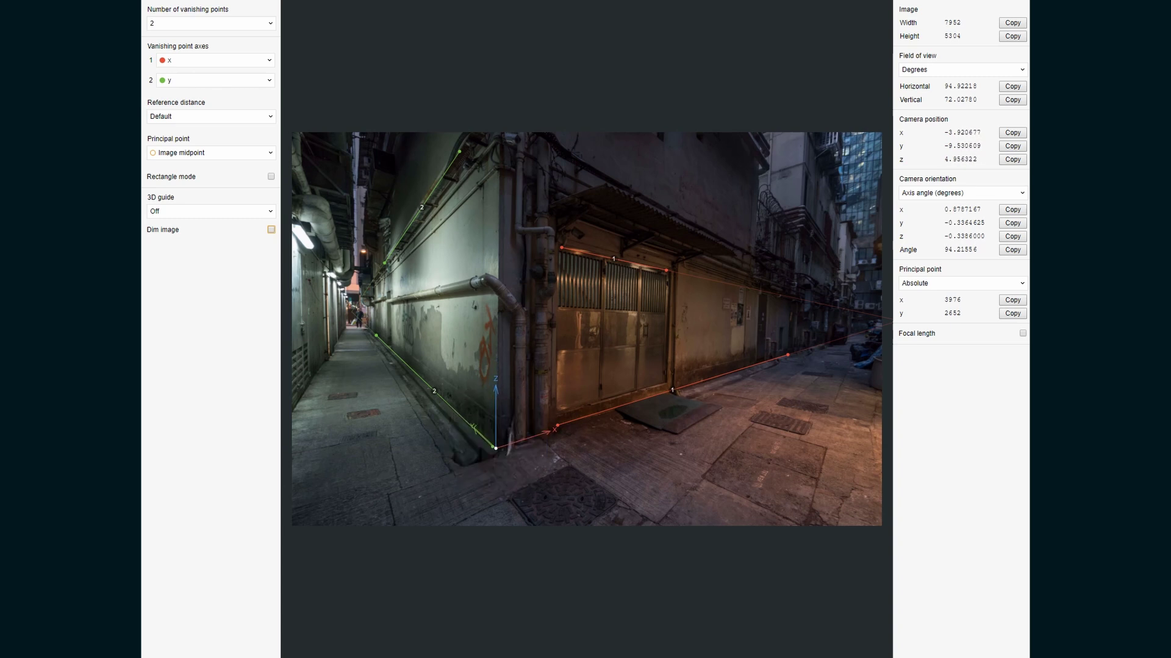
# Save the camera match project as Alley-035.
pyautogui.hotkey('ctrl', 's')
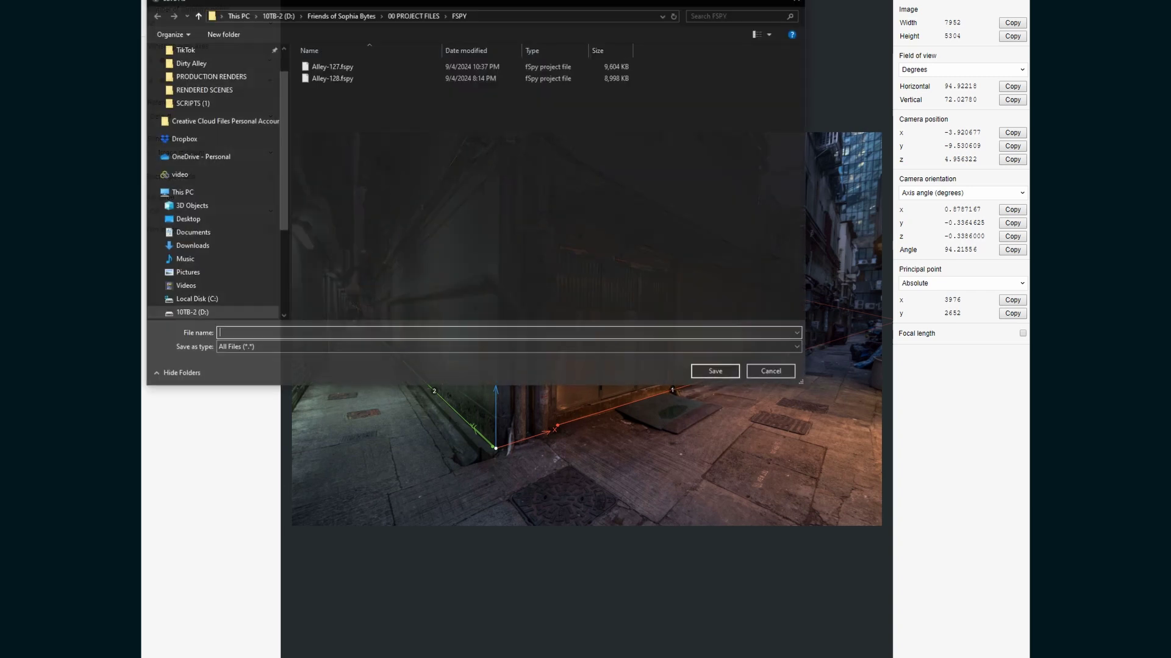
pyautogui.write('Alley-035')
pyautogui.press('Return')
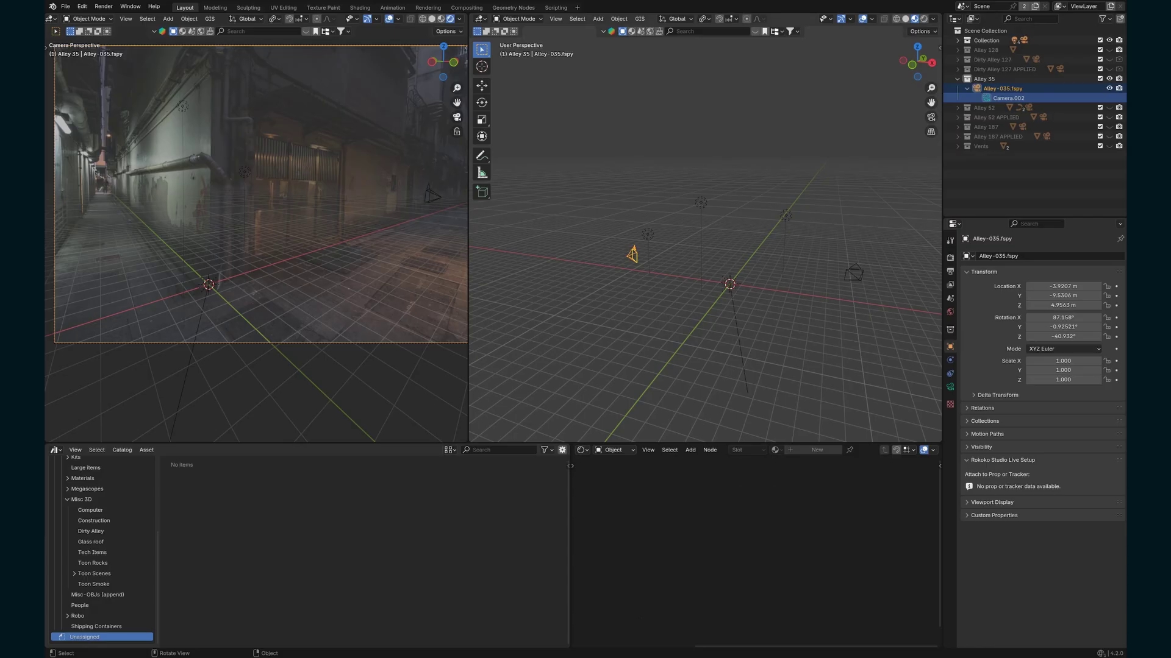
# In Blender, add a mesh plane to the Alley 35 collection.
pyautogui.moveTo(811, 293); pyautogui.dragTo(830, 303, button='middle')
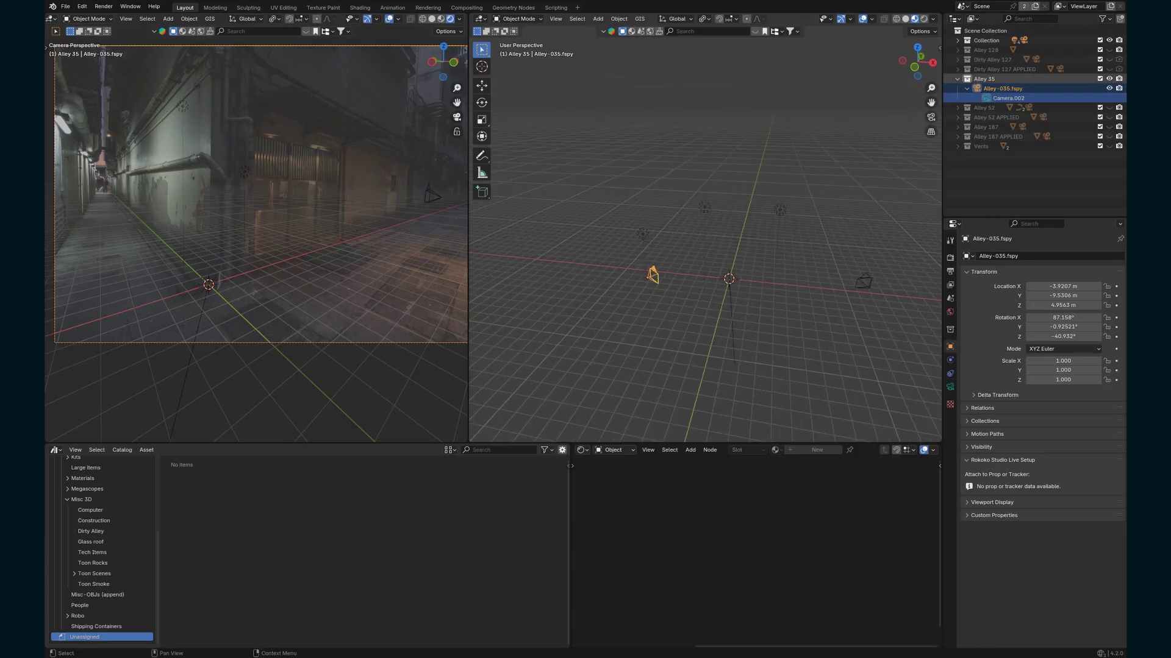
pyautogui.click(983, 79)
pyautogui.hotkey('shift', 'a')
pyautogui.moveTo(667, 285)
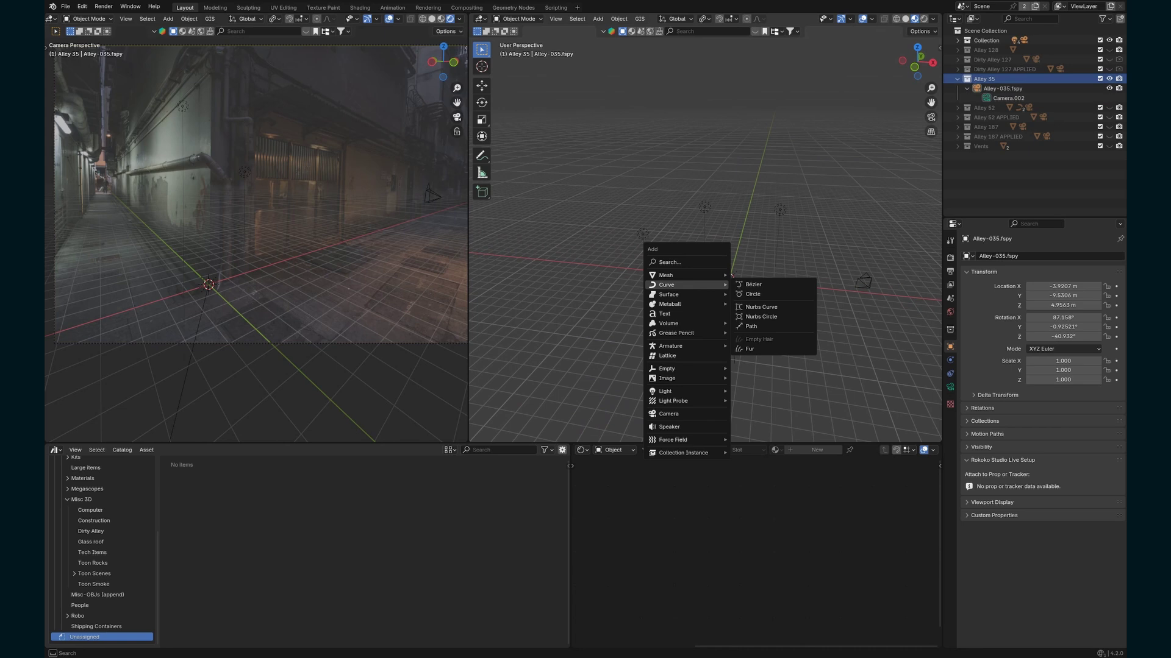
pyautogui.click(756, 276)
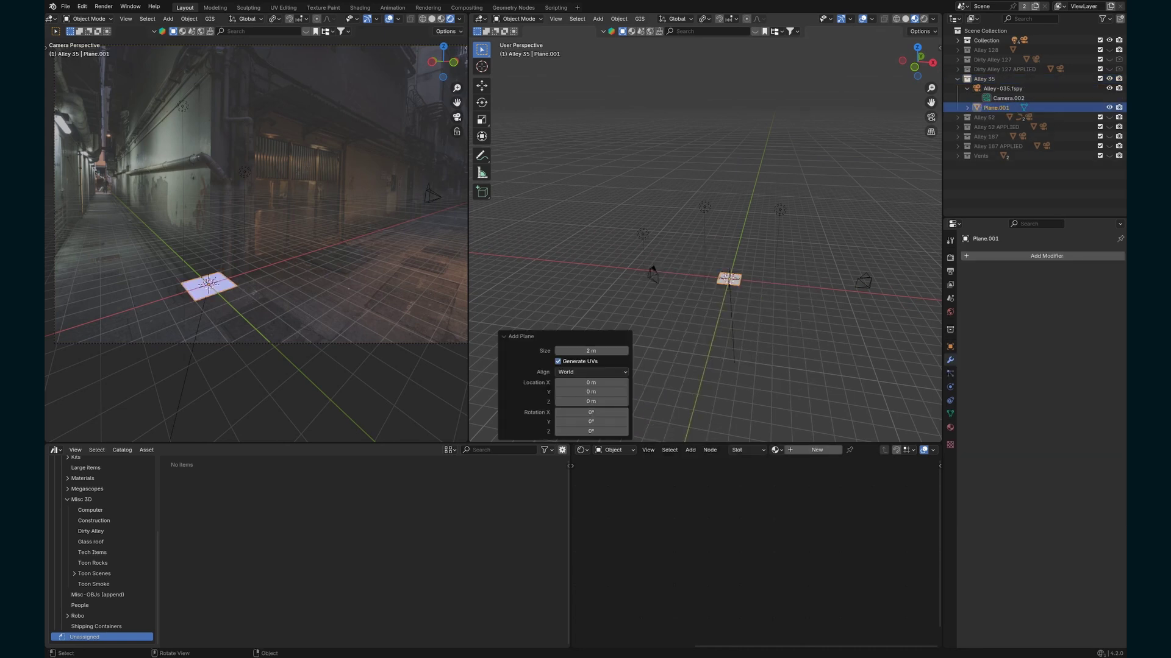
# Rotate the plane 90° about the Y axis so it stands upright.
pyautogui.scroll(3, 256, 238)
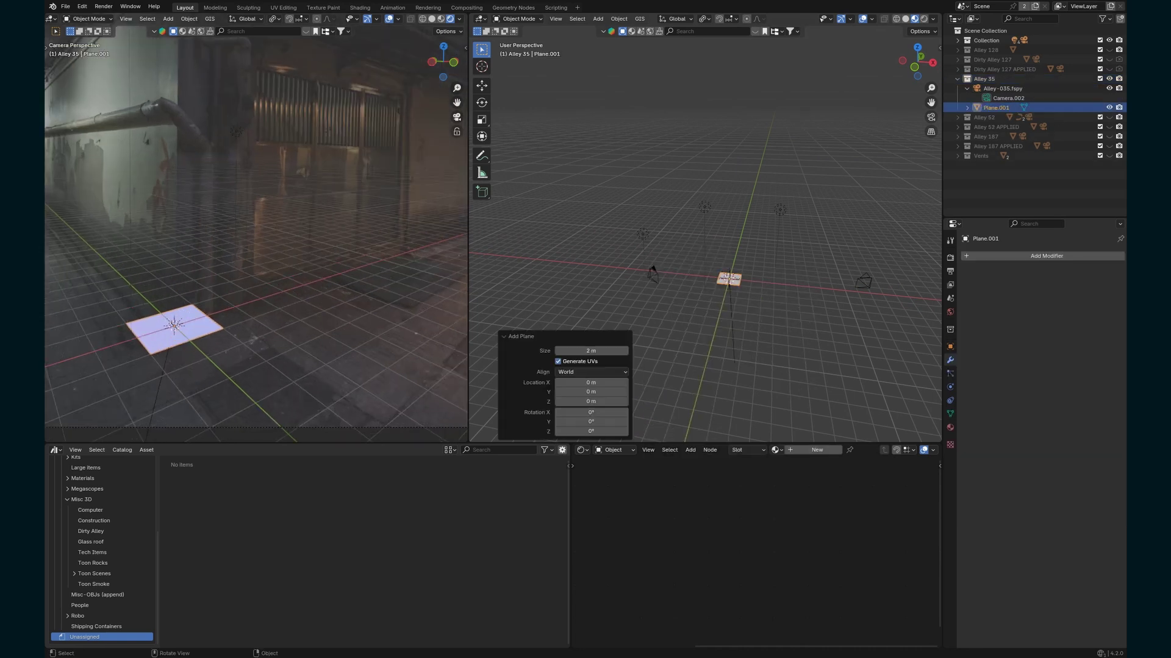
pyautogui.write('ry90')
pyautogui.press('Return')
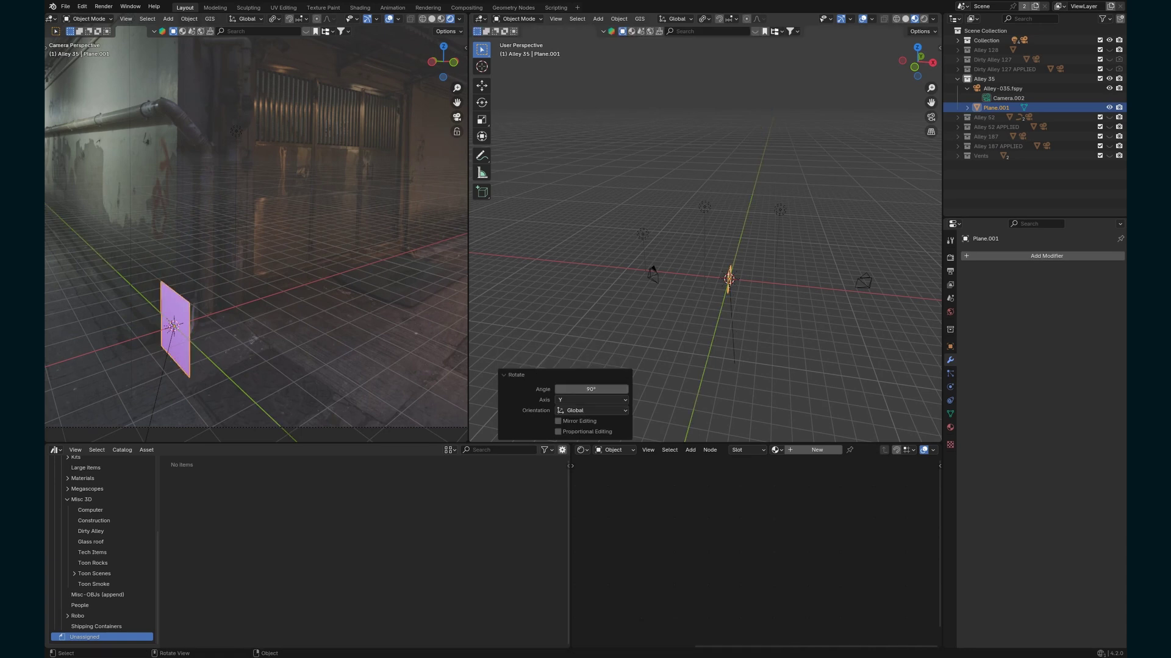
pyautogui.scroll(4, 706, 235)
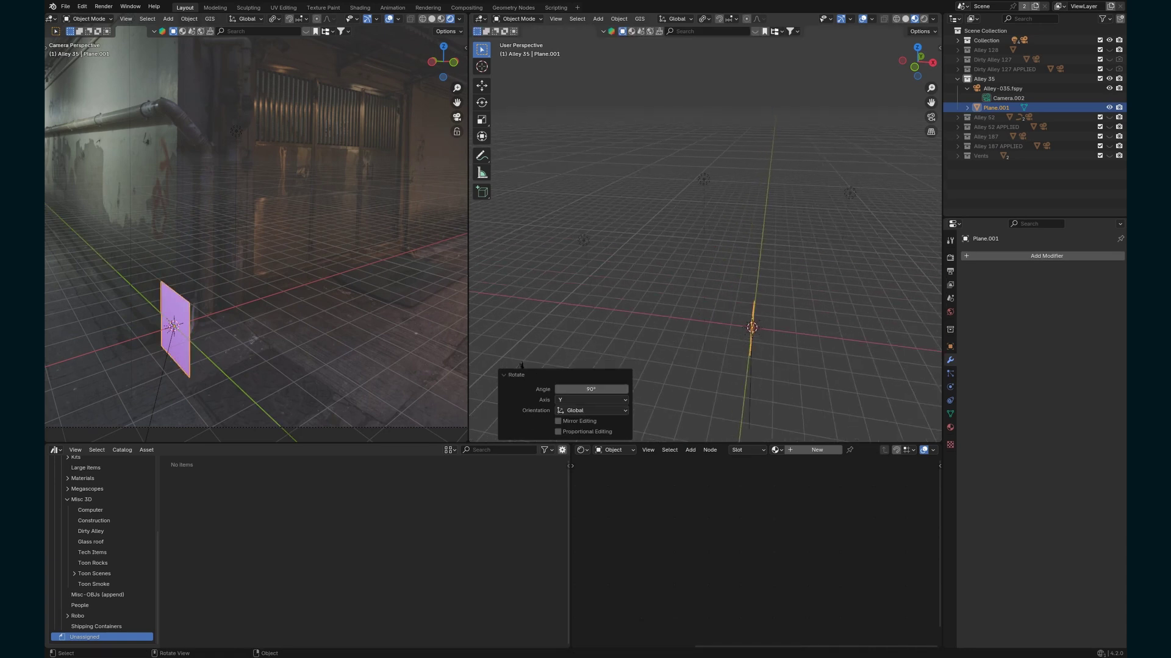
pyautogui.scroll(-3, 256, 234)
pyautogui.moveTo(706, 234); pyautogui.dragTo(772, 194, button='middle')
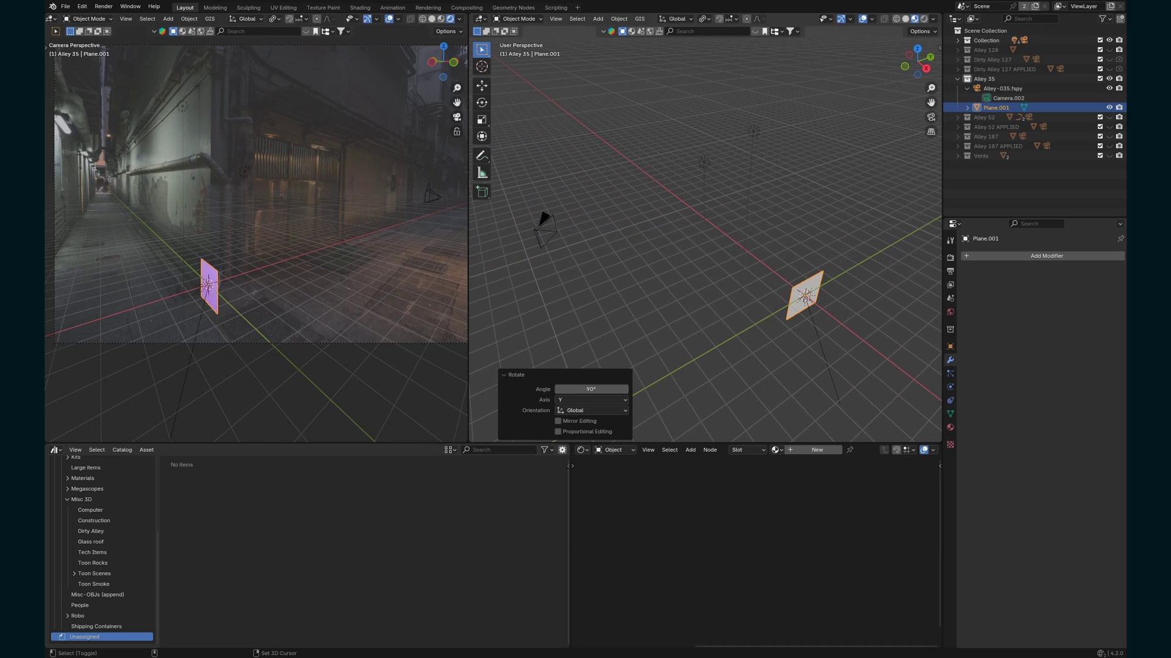
# Move the upright plane so its lower corner meets the world origin, with the transform pivot set to Bounding Box Center.
pyautogui.press('g')
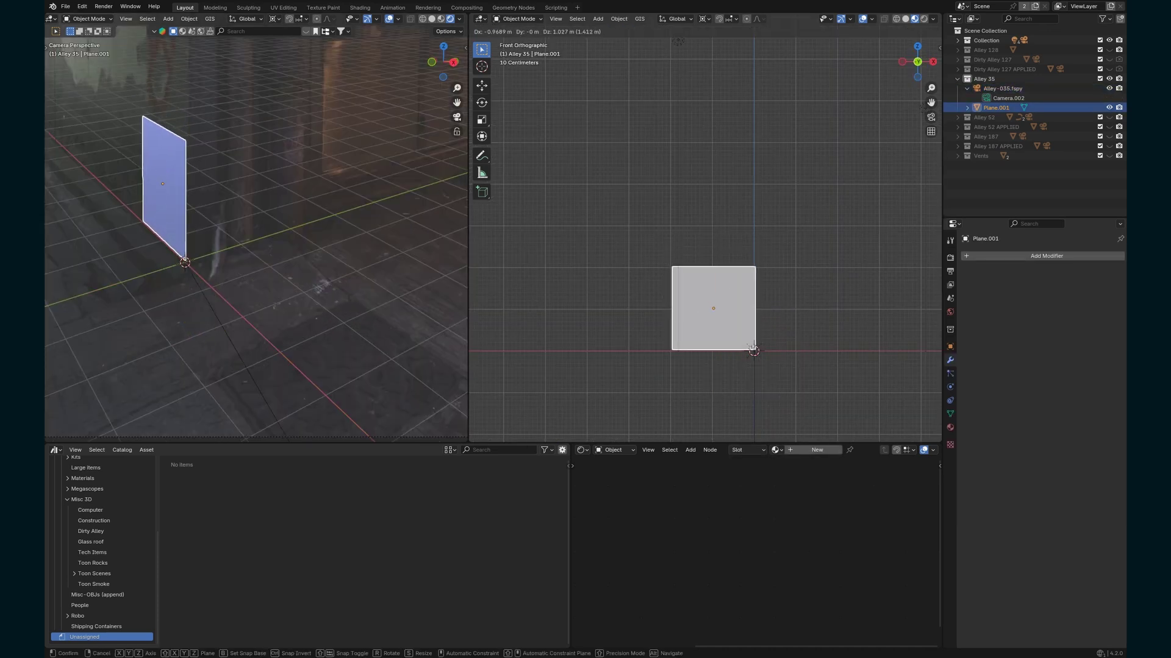
pyautogui.click(713, 309)
pyautogui.click(704, 19)
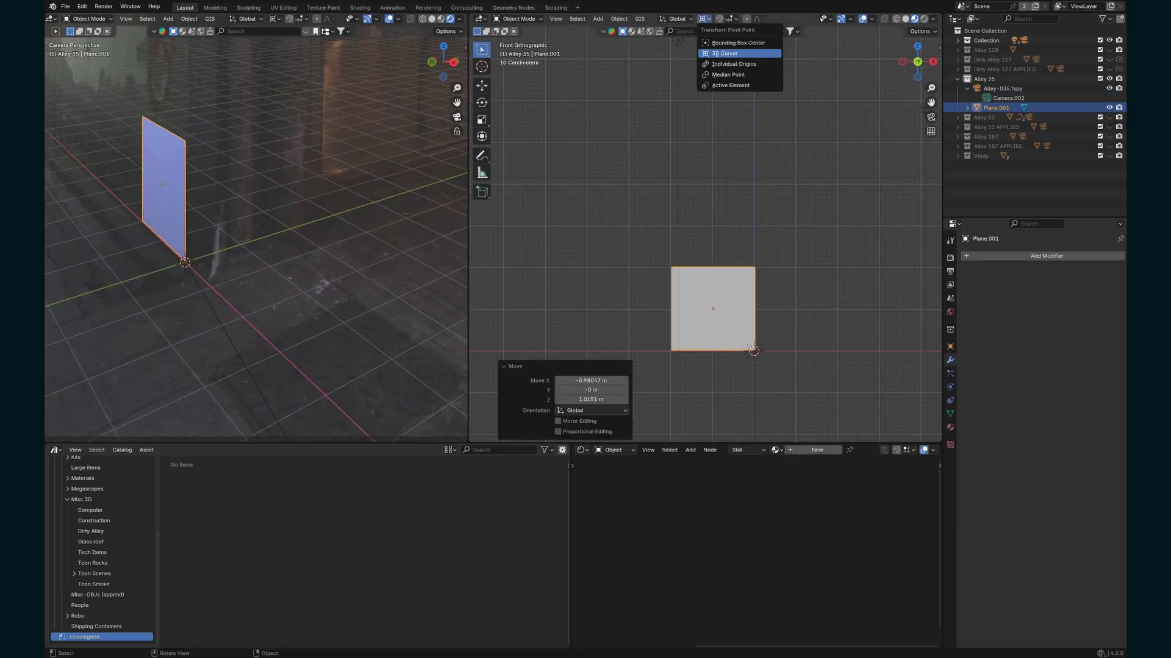
pyautogui.click(738, 43)
pyautogui.scroll(3, 705, 228)
pyautogui.keyDown('shift'); pyautogui.moveTo(705, 366); pyautogui.dragTo(706, 168, button='middle'); pyautogui.keyUp('shift')
pyautogui.scroll(4, 706, 229)
pyautogui.press('g')
pyautogui.click(880, 257)
# In Edit Mode, move the plane's far vertical edge about 46 m along negative X, down the alley.
pyautogui.scroll(-4, 256, 232)
pyautogui.click(611, 183)
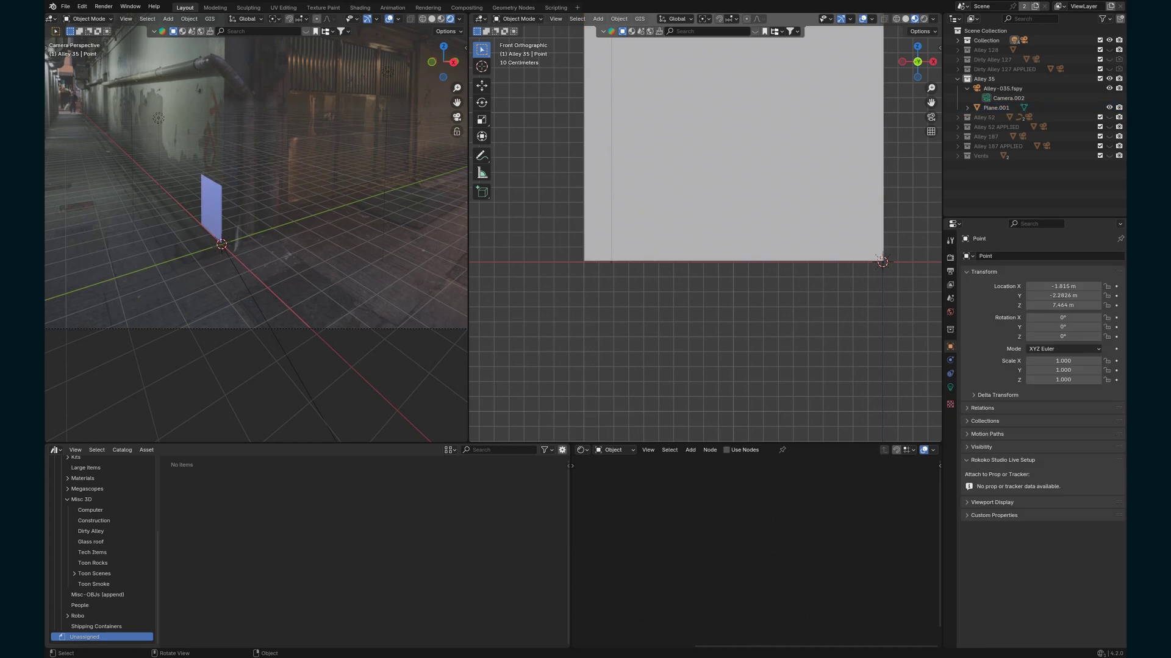
pyautogui.scroll(-3, 705, 228)
pyautogui.click(721, 183)
pyautogui.press('Tab')
pyautogui.click(635, 160)
pyautogui.scroll(-2, 257, 232)
pyautogui.scroll(-4, 706, 234)
pyautogui.keyDown('shift'); pyautogui.moveTo(705, 235); pyautogui.dragTo(920, 260, button='middle'); pyautogui.keyUp('shift')
pyautogui.scroll(-8, 706, 234)
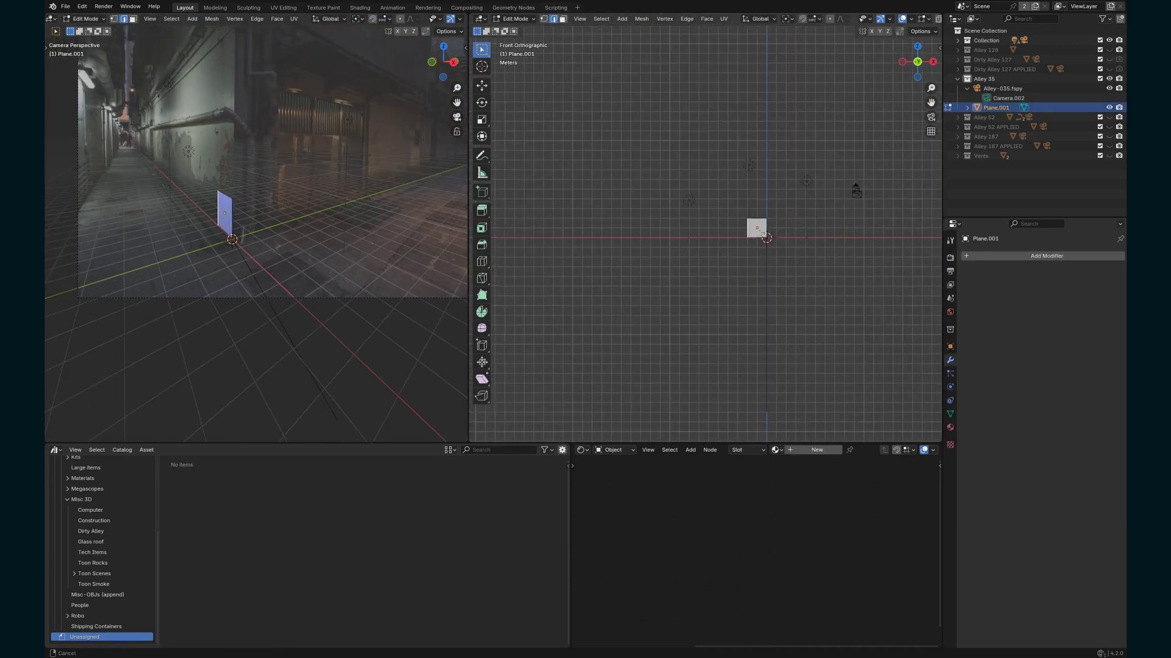
pyautogui.keyDown('shift'); pyautogui.moveTo(767, 239); pyautogui.dragTo(786, 247, button='middle'); pyautogui.keyUp('shift')
pyautogui.press('g')
pyautogui.press('x')
pyautogui.press('Return')
pyautogui.scroll(-5, 705, 234)
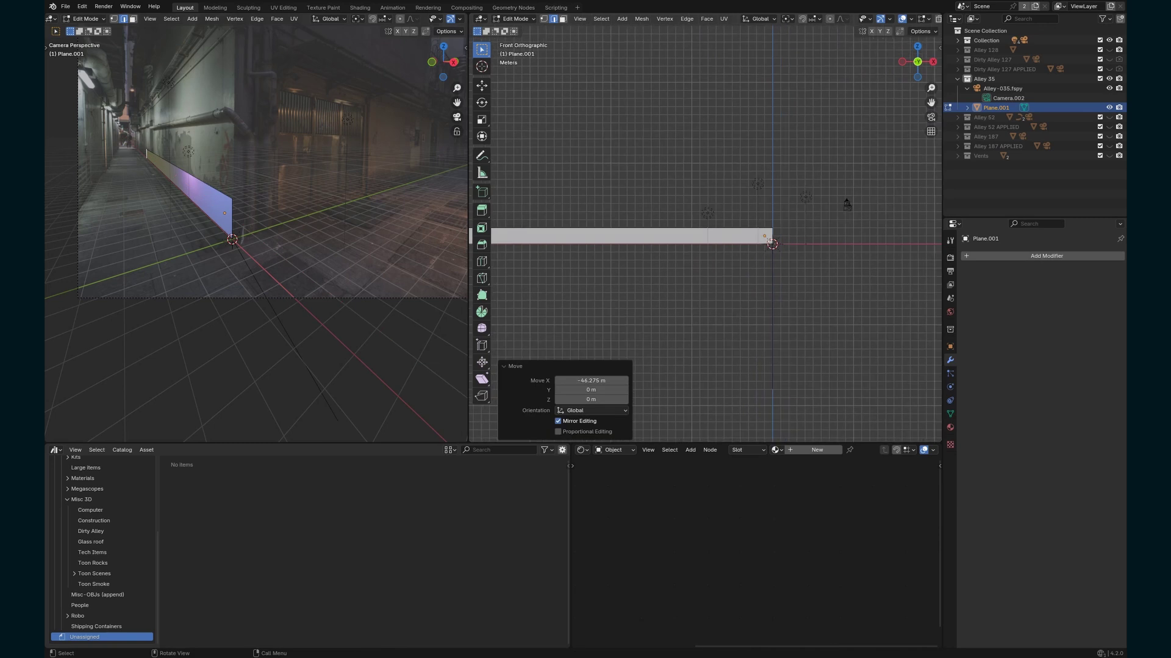
# Extend the wall's far vertical edge about 31 m further along negative X.
pyautogui.moveTo(705, 234); pyautogui.dragTo(699, 242, button='middle')
pyautogui.press('g')
pyautogui.press('x')
pyautogui.press('Return')
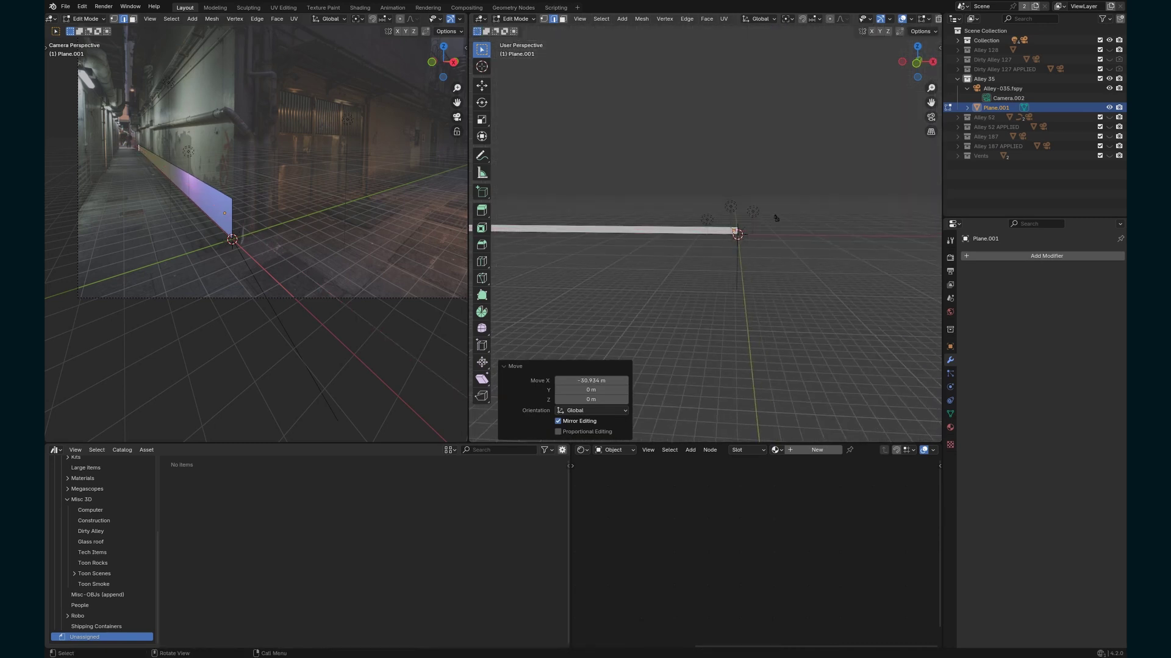
# Raise the wall's top edge and extrude its corner edge about 25 m along Y to form the second wall.
pyautogui.click(612, 226)
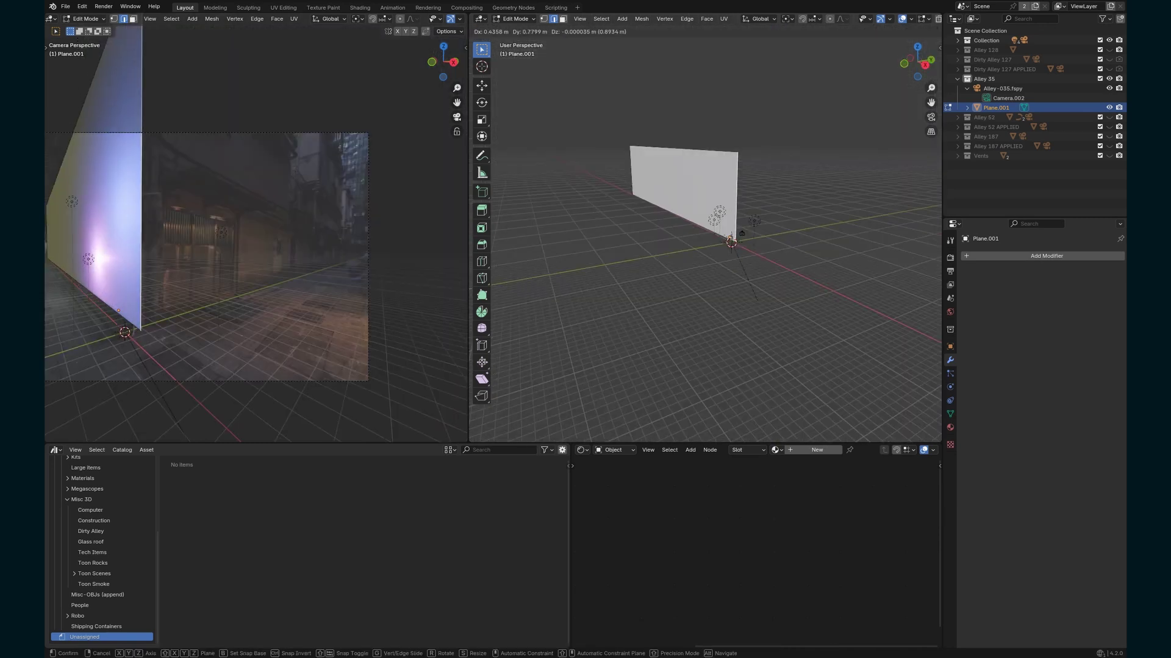
pyautogui.press('Return')
pyautogui.press('g')
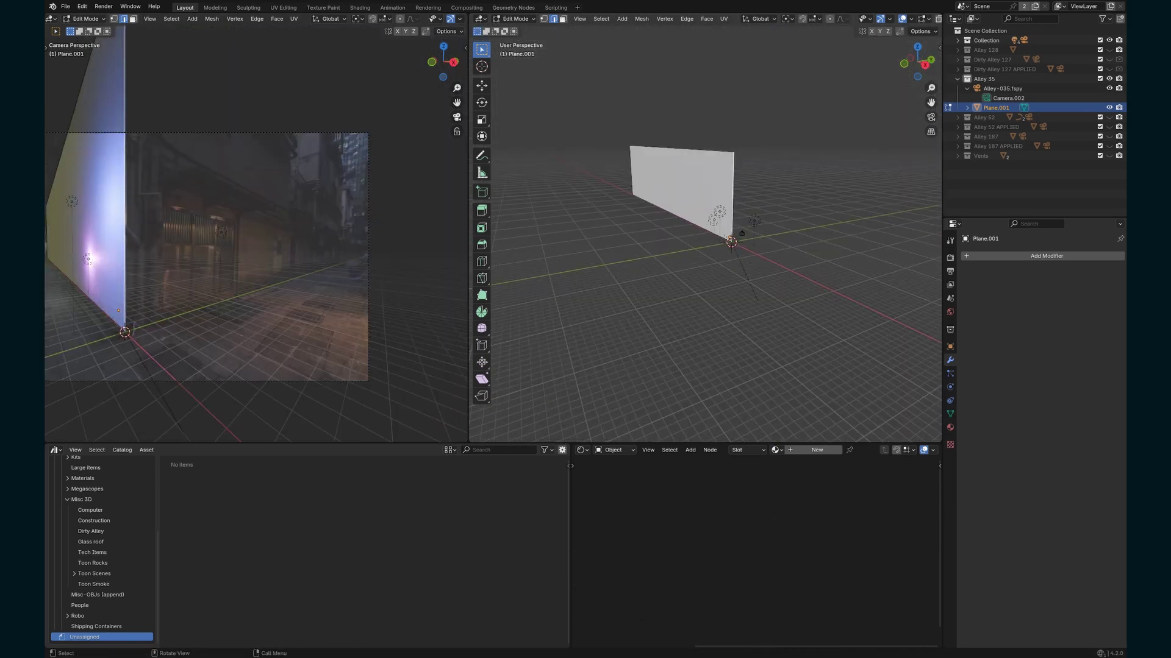
pyautogui.press('y')
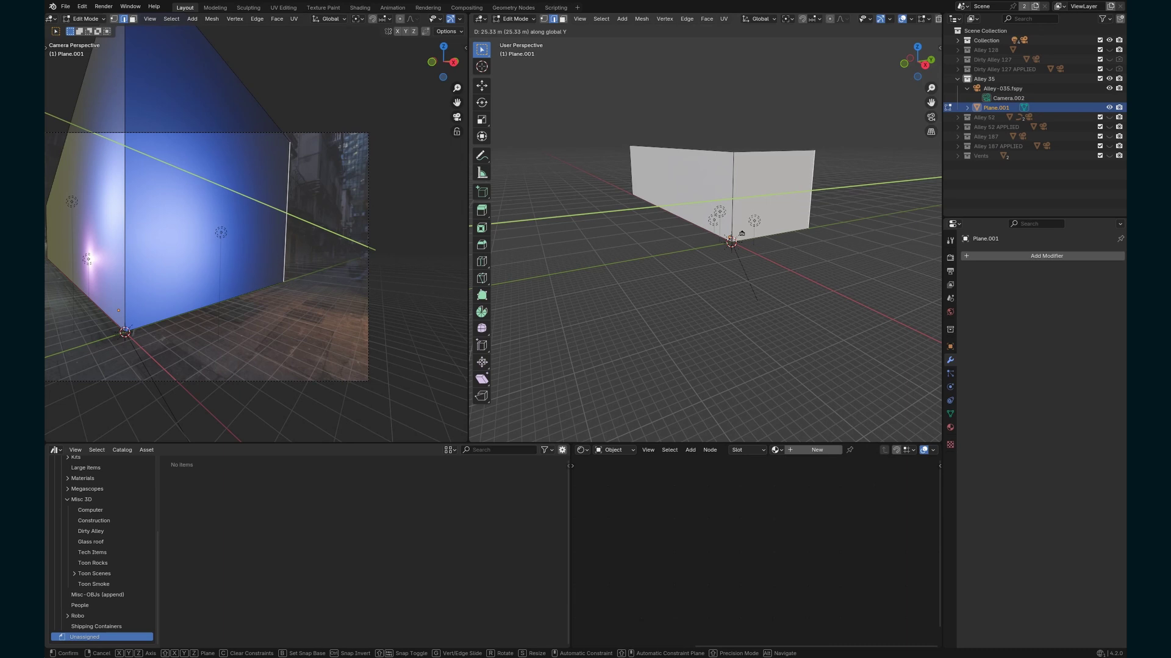
pyautogui.press('Return')
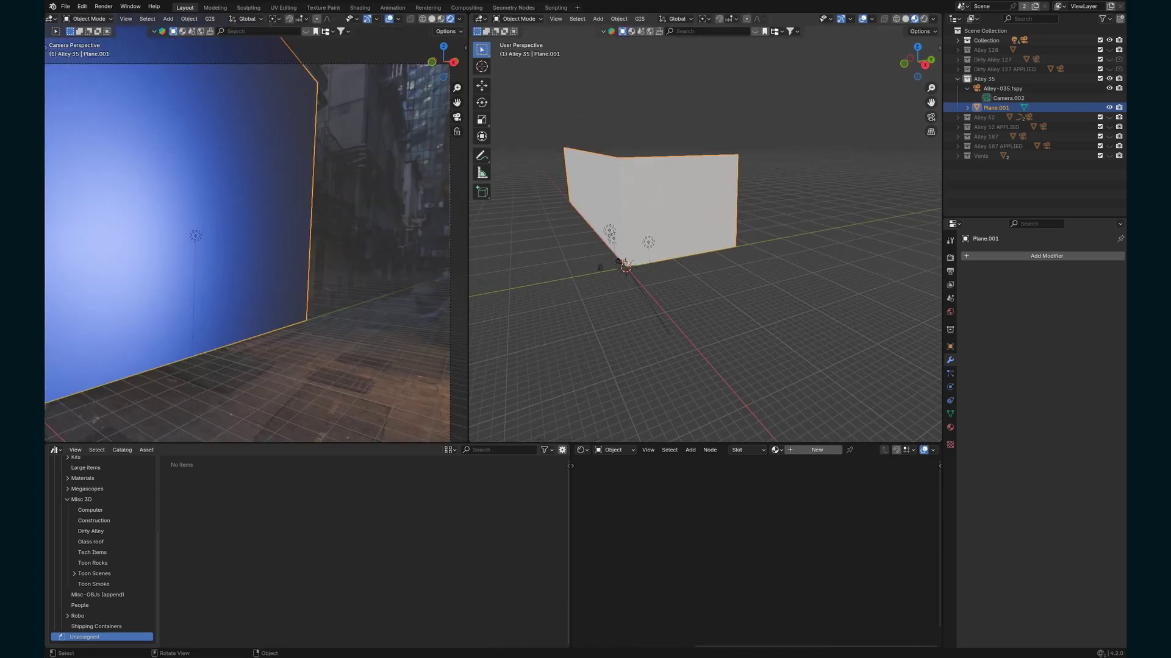
# Create a new material on the wall mesh and name it Alley 35.
pyautogui.click(949, 427)
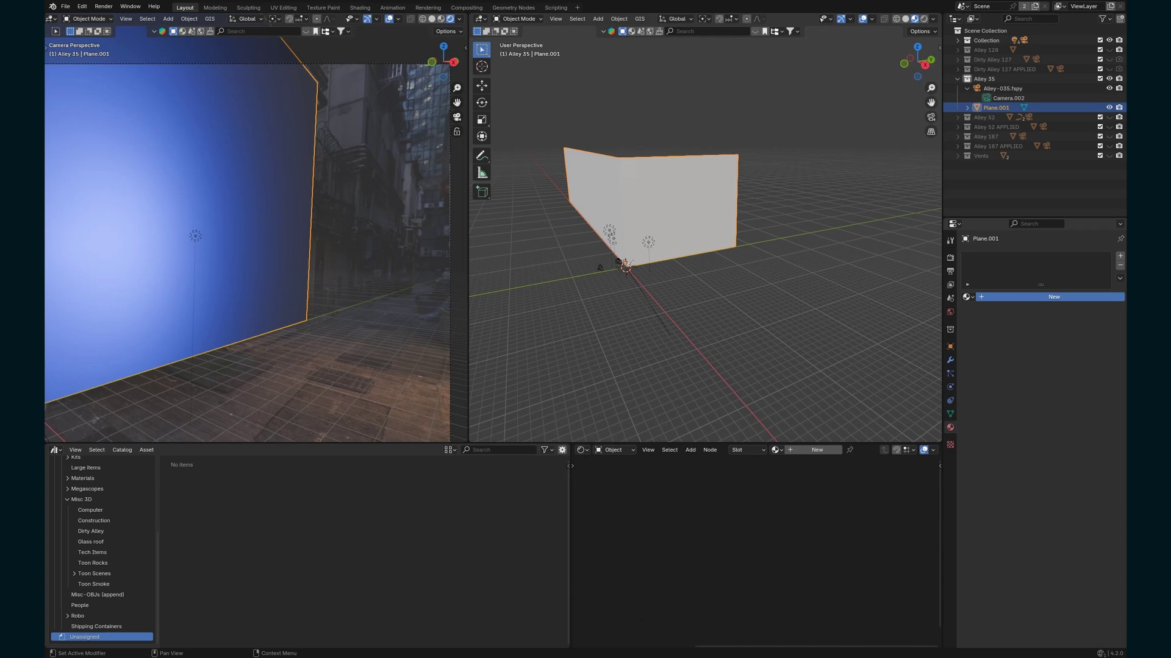
pyautogui.click(1054, 297)
pyautogui.doubleClick(986, 258)
pyautogui.write('Alley')
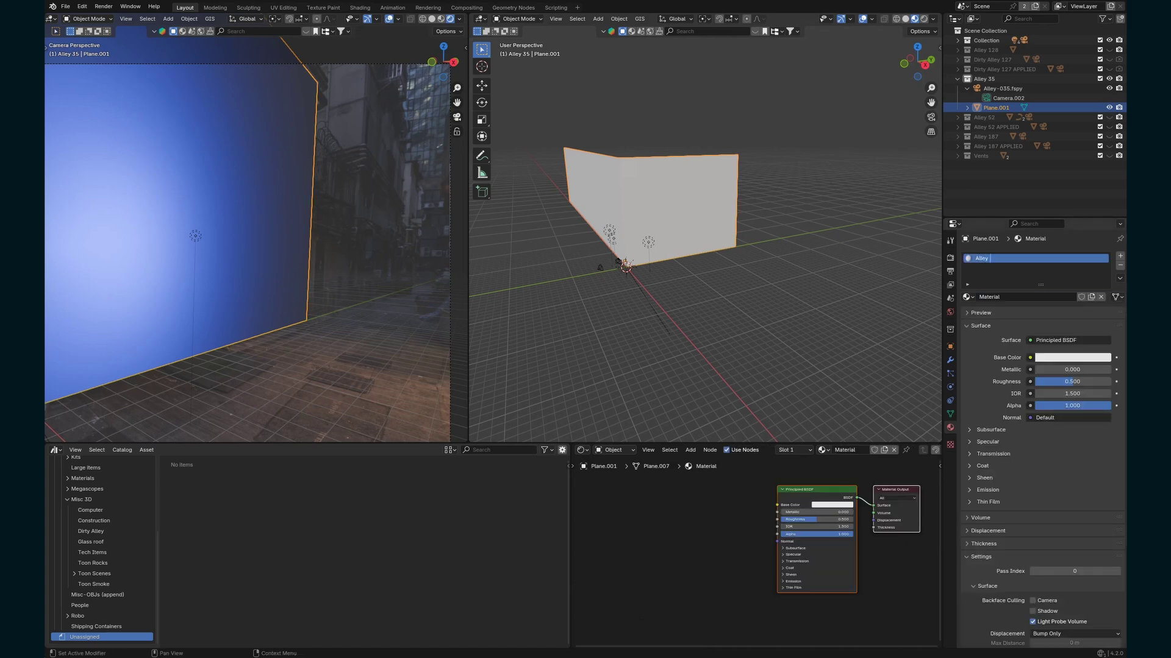
pyautogui.write(' 35')
pyautogui.press('Return')
# Paste the flipped Dirty Alley image texture node, connect its Color output to Base Color, and save the file.
pyautogui.hotkey('ctrl', 'v')
pyautogui.moveTo(764, 542); pyautogui.dragTo(778, 504)
pyautogui.hotkey('ctrl', 's')
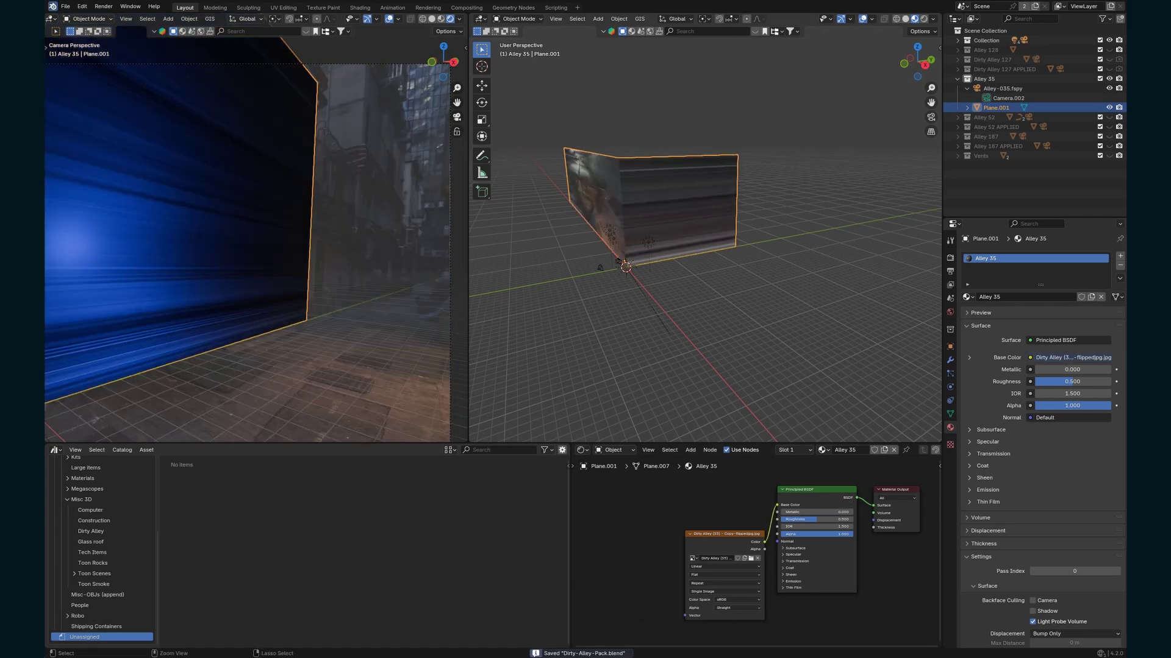
# Pack all external resources into the blend file.
pyautogui.click(65, 7)
pyautogui.moveTo(91, 175)
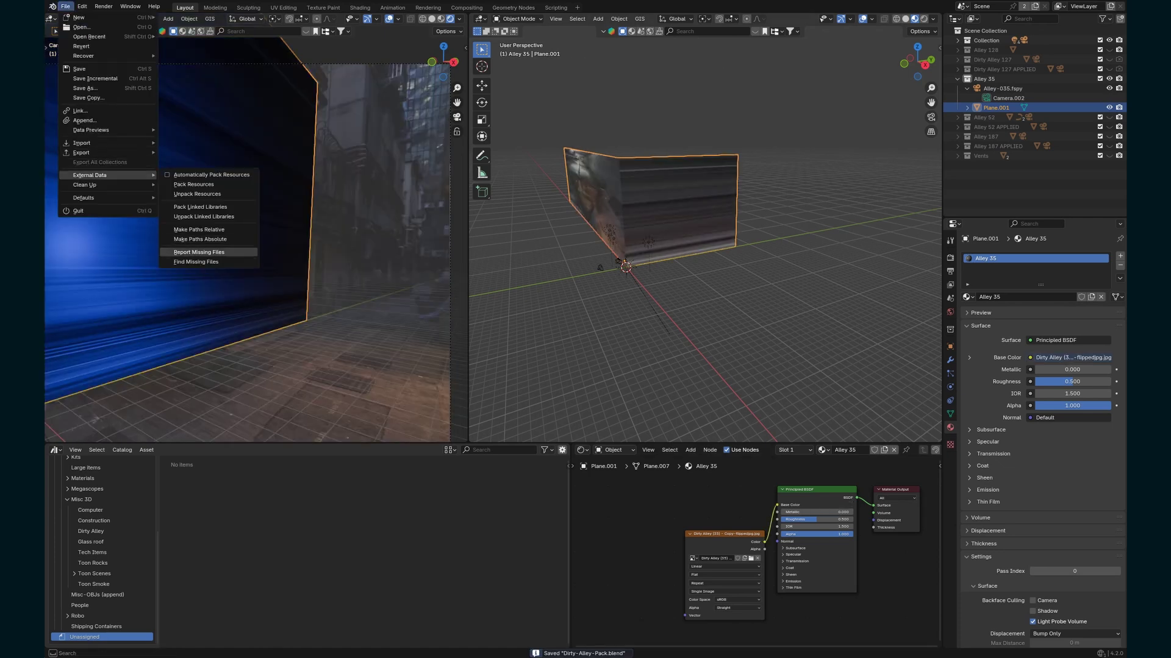
pyautogui.click(194, 184)
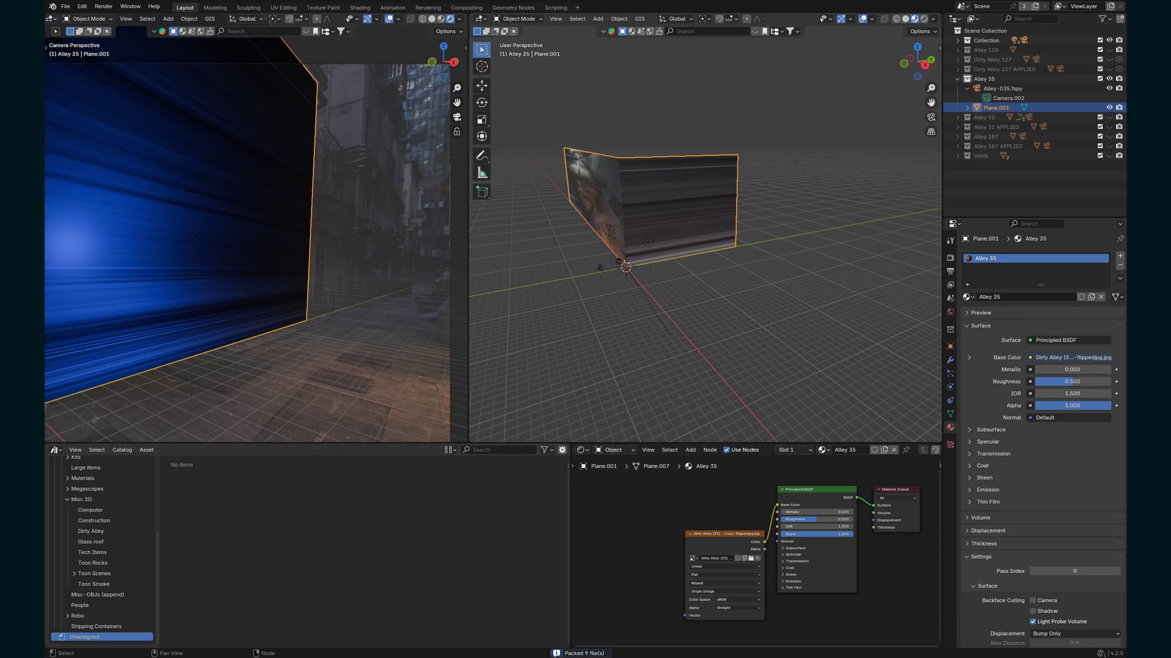
# Select the Alley-035.fspy camera and create a new camera project node group from it.
pyautogui.moveTo(685, 615); pyautogui.dragTo(654, 517)
pyautogui.press('Escape')
pyautogui.click(617, 261)
pyautogui.scroll(3, 705, 227)
pyautogui.keyDown('shift'); pyautogui.moveTo(618, 261); pyautogui.dragTo(701, 253, button='middle'); pyautogui.keyUp('shift')
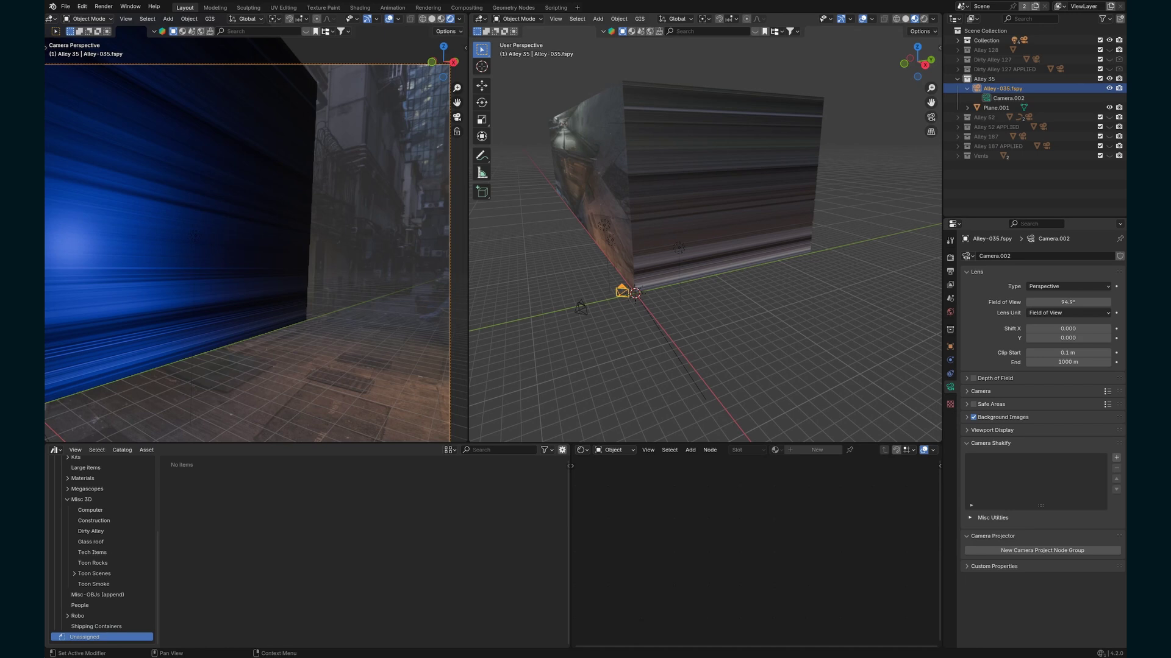
pyautogui.click(1041, 550)
# Add the Camera Project | Alley-035.fspy group to the wall's material and connect its Vector output to the image texture's Vector input.
pyautogui.click(756, 244)
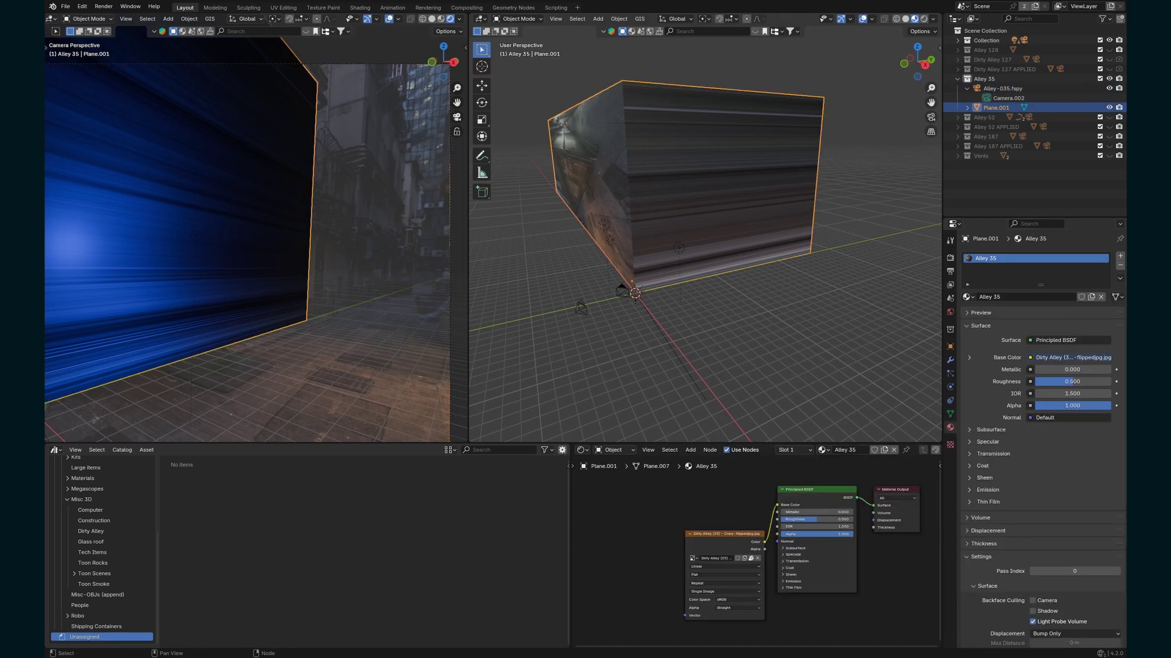
pyautogui.hotkey('shift', 'a')
pyautogui.moveTo(609, 636)
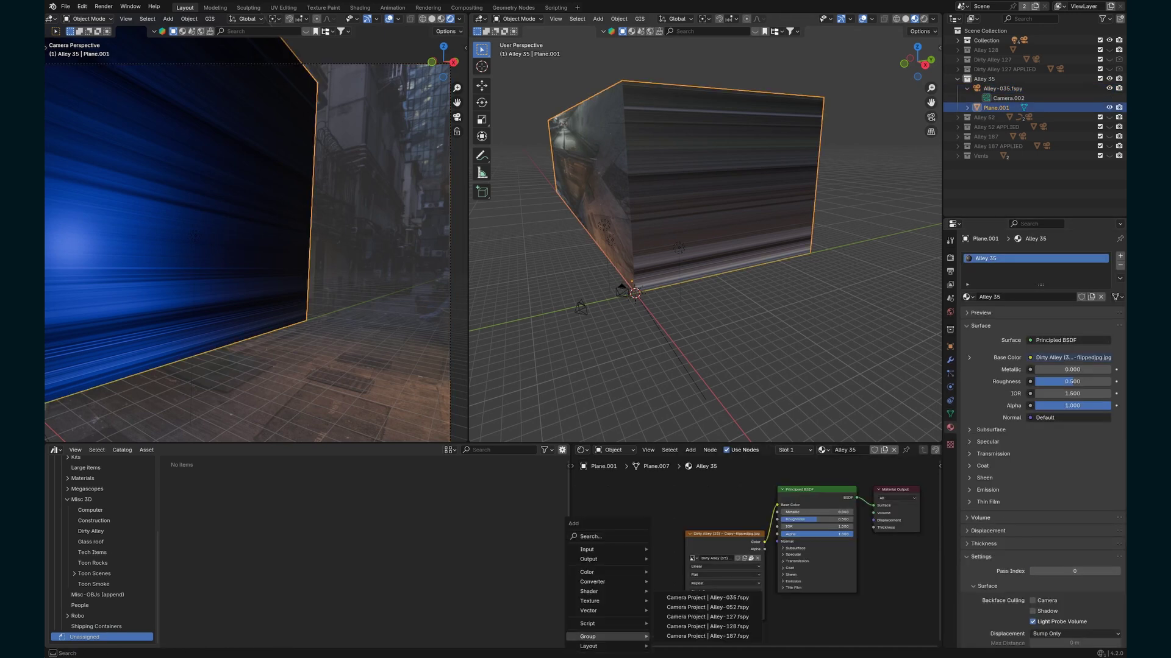
pyautogui.click(707, 598)
pyautogui.click(647, 595)
pyautogui.moveTo(655, 592); pyautogui.dragTo(685, 616)
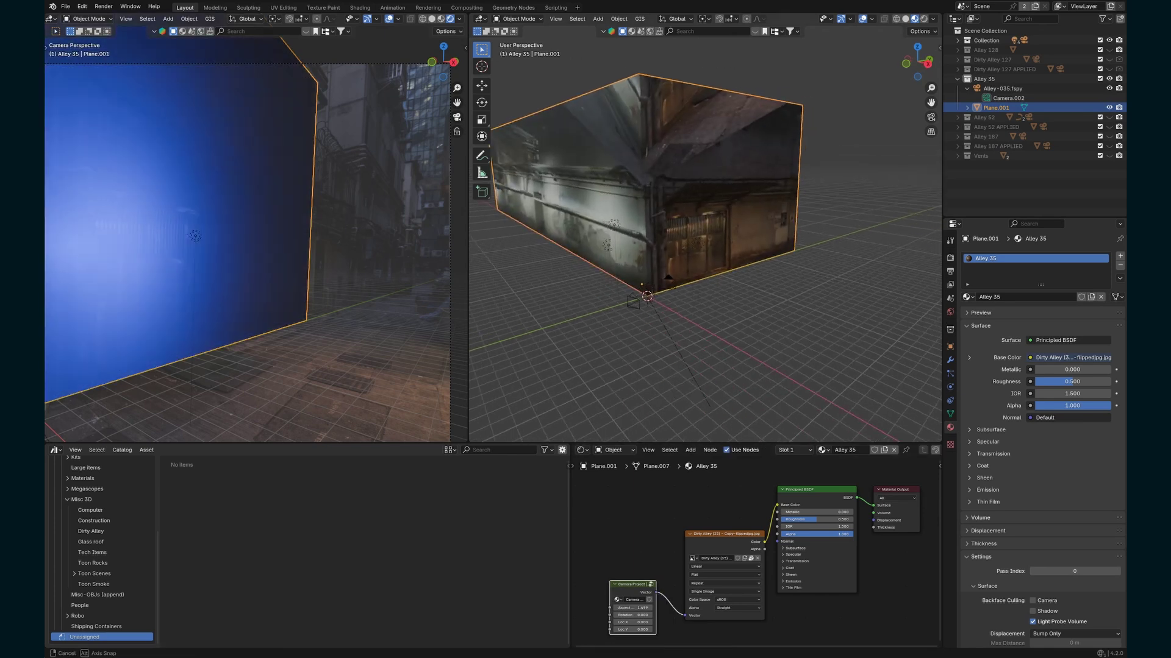
# Save the file and set the wall image texture's extension mode to Clip.
pyautogui.scroll(-1, 256, 237)
pyautogui.keyDown('shift'); pyautogui.moveTo(256, 237); pyautogui.dragTo(367, 269, button='middle'); pyautogui.keyUp('shift')
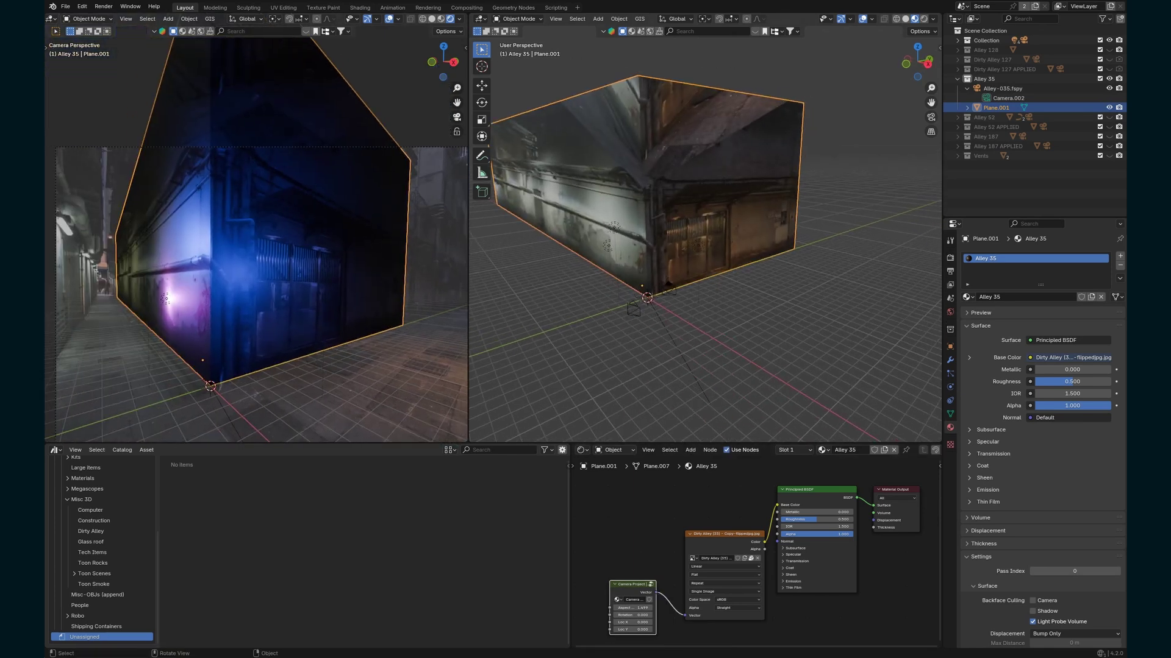
pyautogui.hotkey('ctrl', 's')
pyautogui.scroll(2, 705, 201)
pyautogui.moveTo(705, 201); pyautogui.dragTo(628, 196, button='middle')
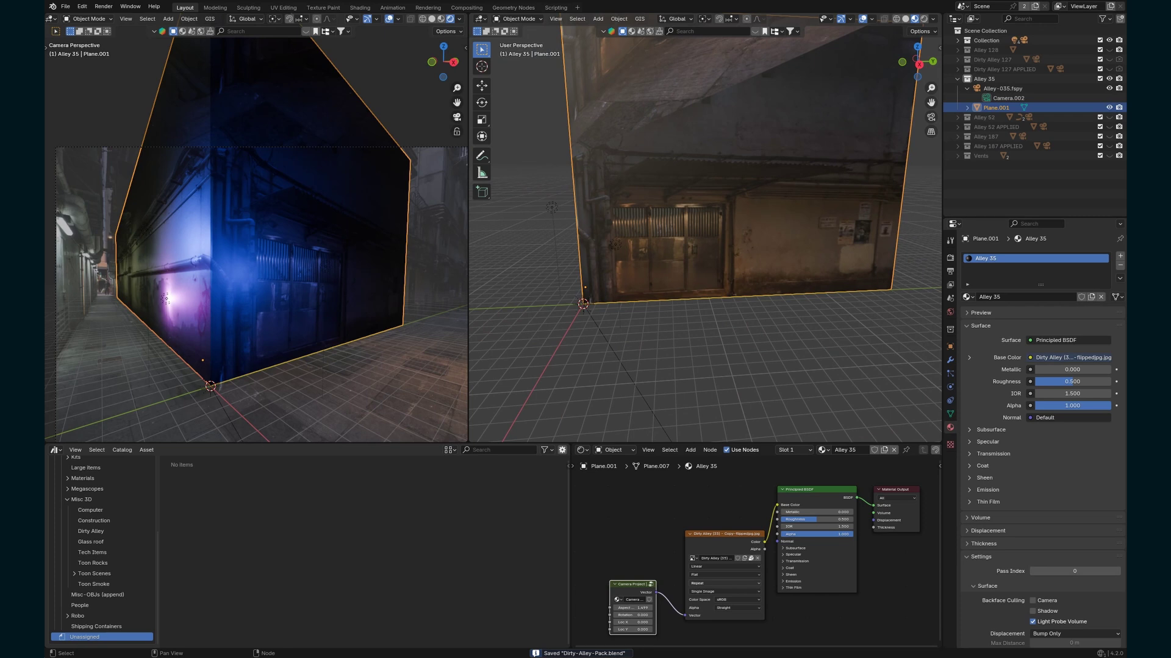
pyautogui.click(707, 583)
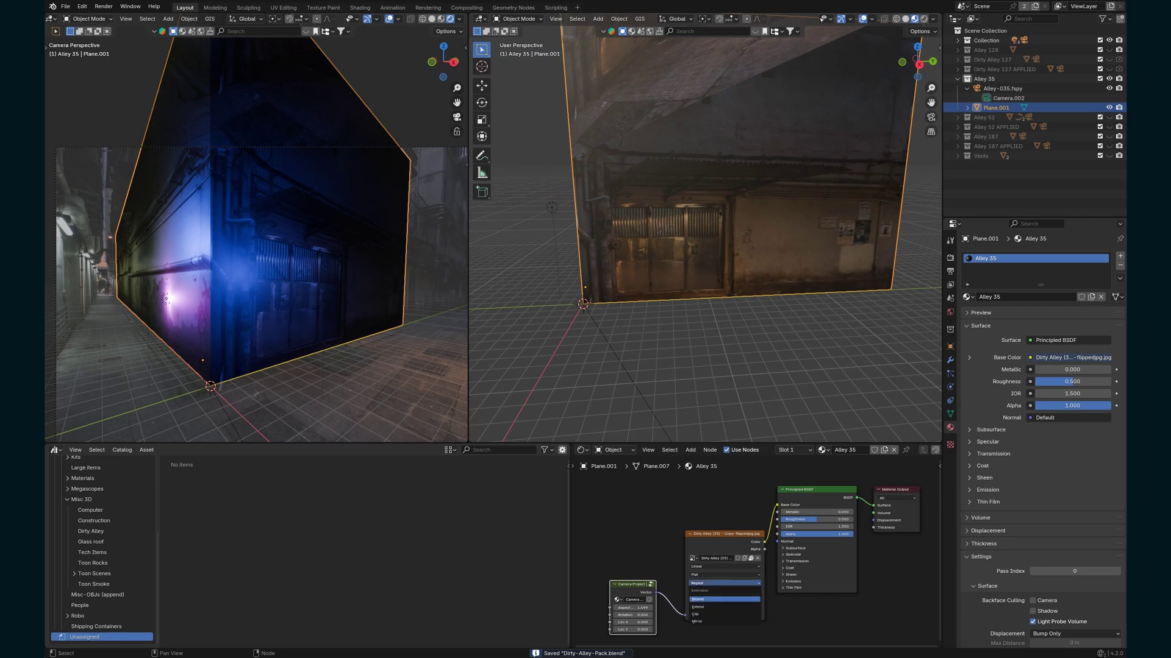
pyautogui.click(696, 614)
pyautogui.press('KP_Decimal')
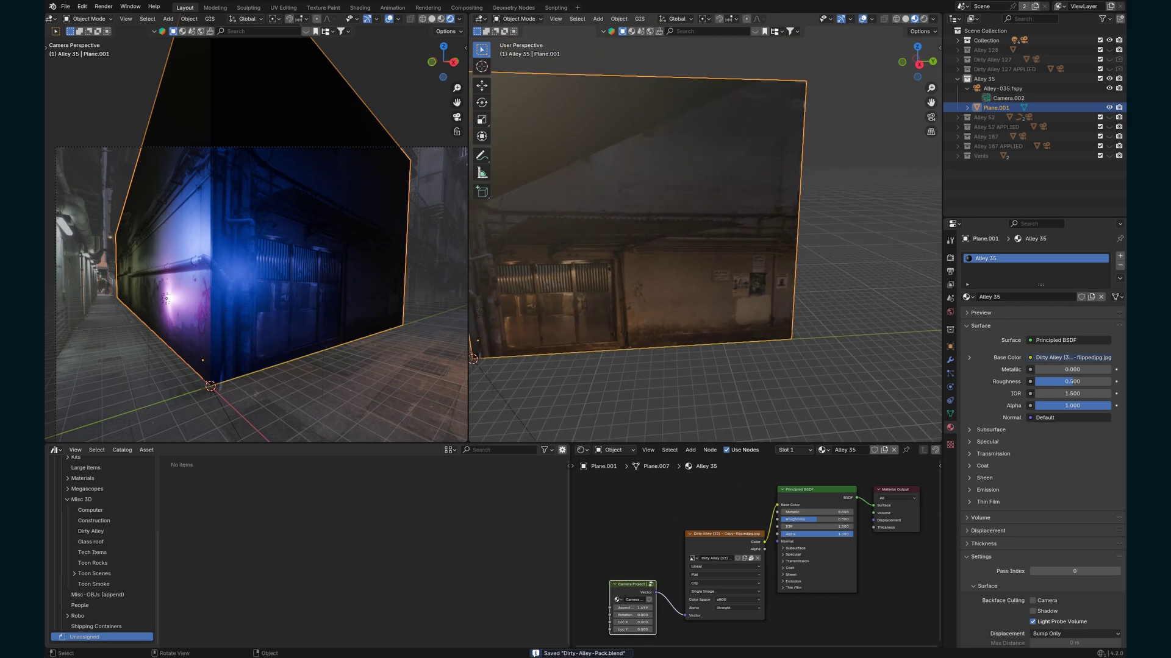
# Enter Edit Mode on the wall plane and add a horizontal loop cut in the upper part of the door wall.
pyautogui.press('Tab')
pyautogui.scroll(2, 256, 234)
pyautogui.keyDown('shift'); pyautogui.moveTo(390, 256); pyautogui.dragTo(117, 242, button='middle'); pyautogui.keyUp('shift')
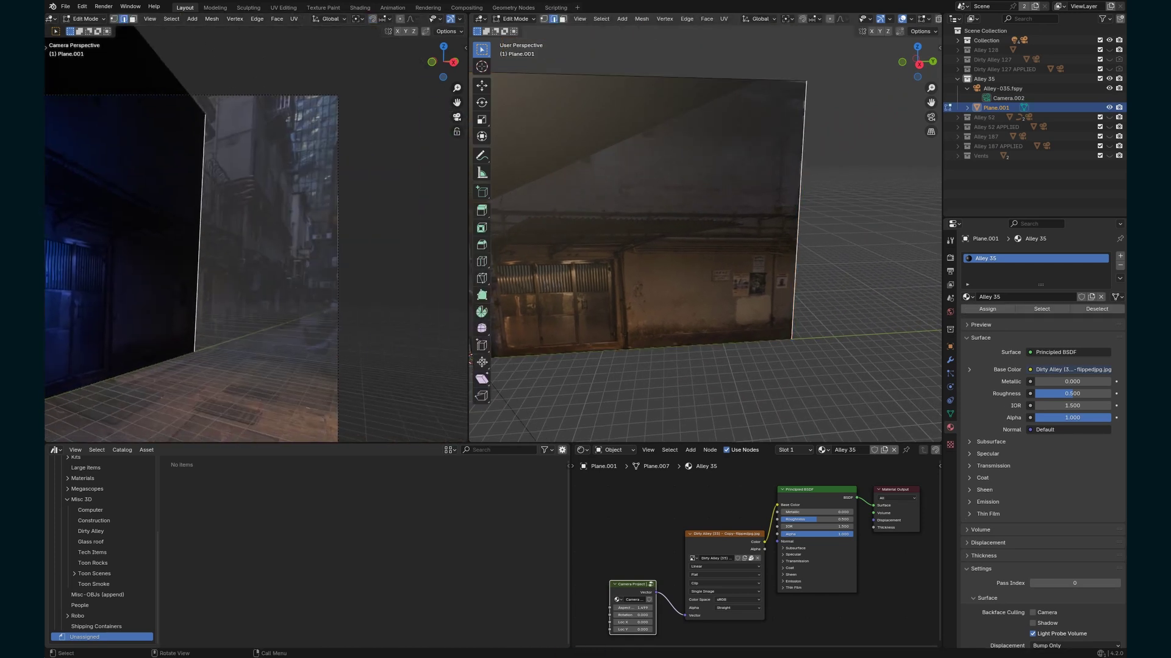
pyautogui.click(481, 261)
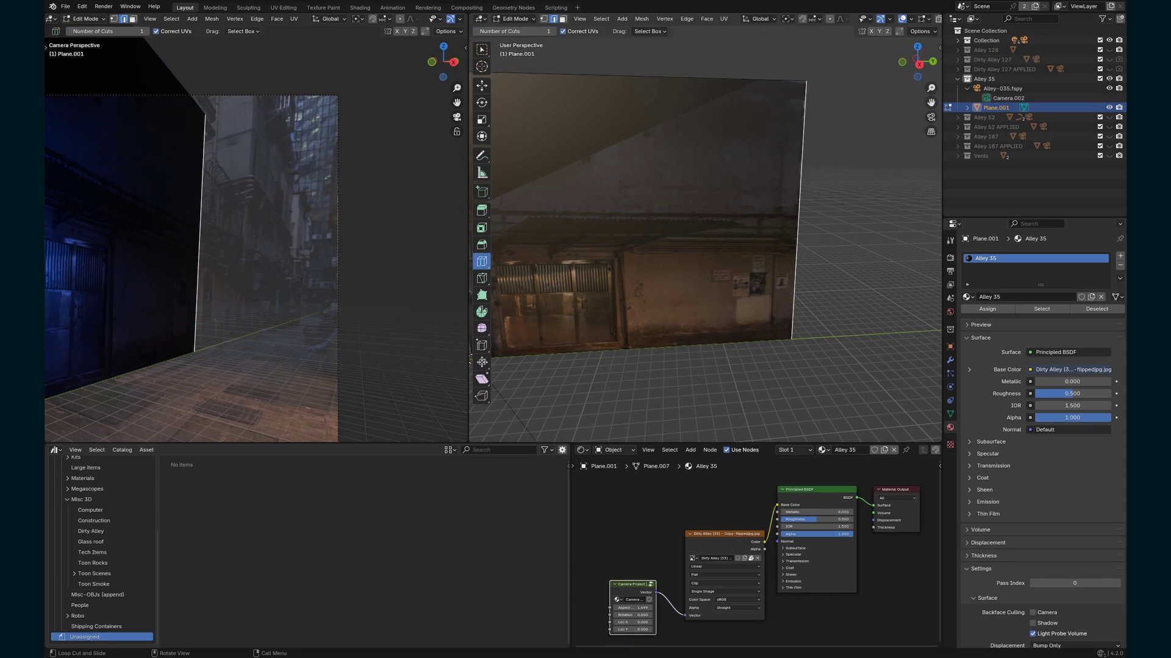
pyautogui.moveTo(799, 225); pyautogui.dragTo(811, 156)
pyautogui.press('w')
# Extrude the door wall's end edge below the cut along Y in two sections, the first about 16.3 m long.
pyautogui.click(797, 238)
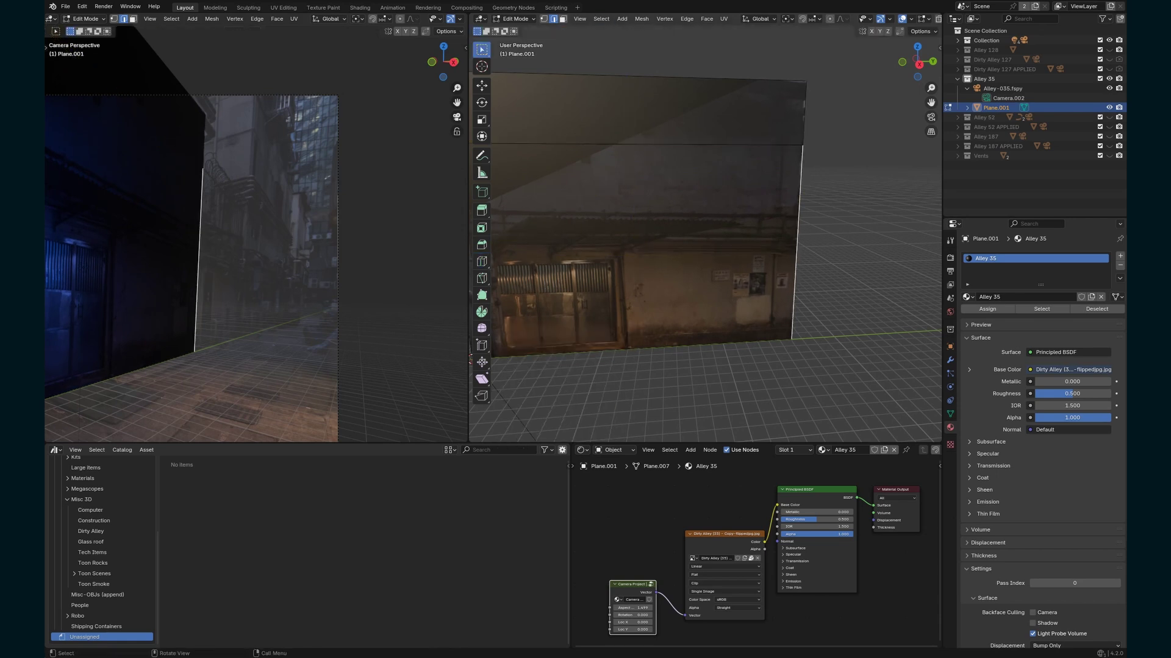
pyautogui.press('e')
pyautogui.press('y')
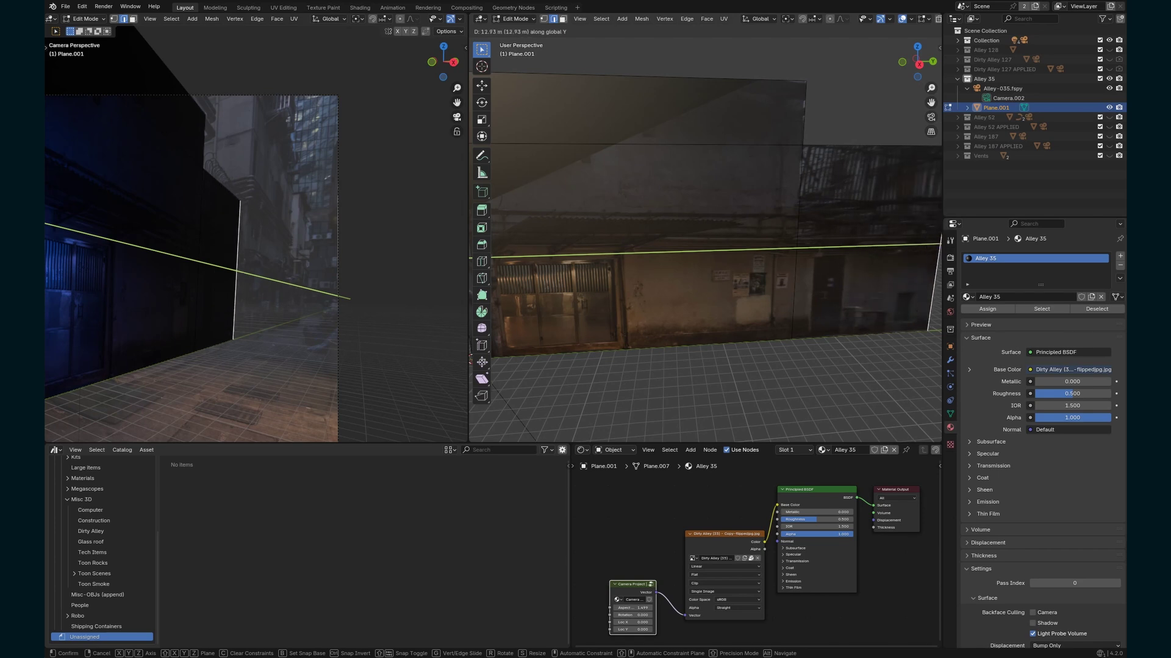
pyautogui.press('Return')
pyautogui.keyDown('shift'); pyautogui.moveTo(793, 243); pyautogui.dragTo(544, 232, button='middle'); pyautogui.keyUp('shift')
pyautogui.scroll(-2, 544, 232)
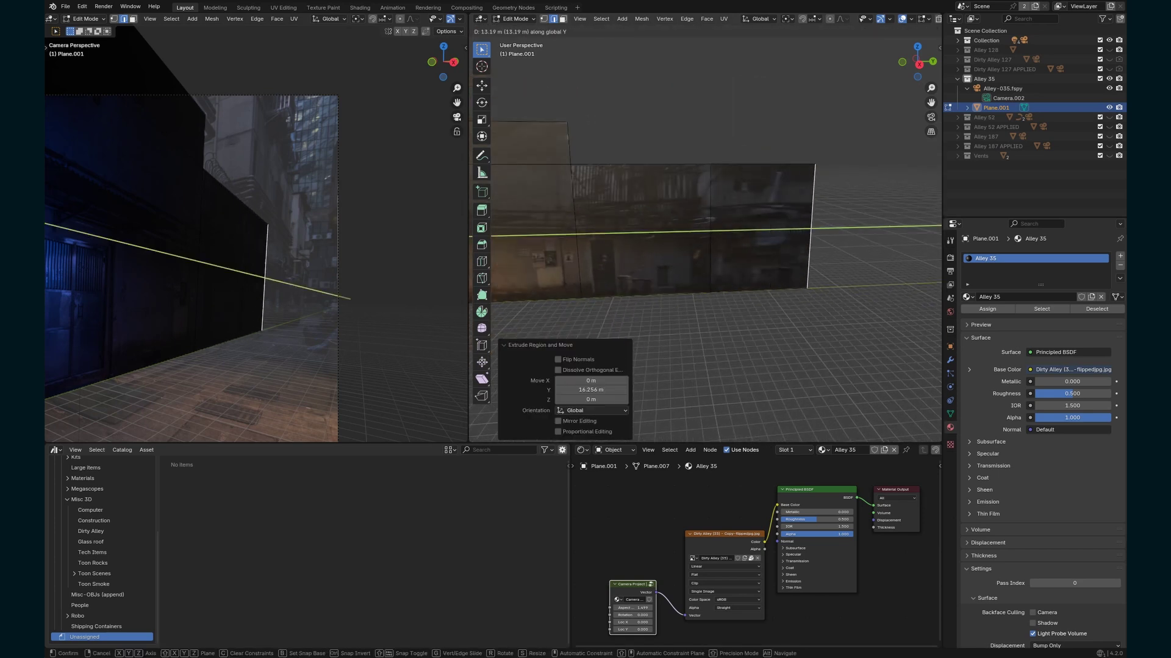
pyautogui.press('Return')
# Loop cut the door wall horizontally in its upper part and extrude the lower end edge along Y in two sections, the second about 34.9 m.
pyautogui.moveTo(800, 214); pyautogui.dragTo(813, 155)
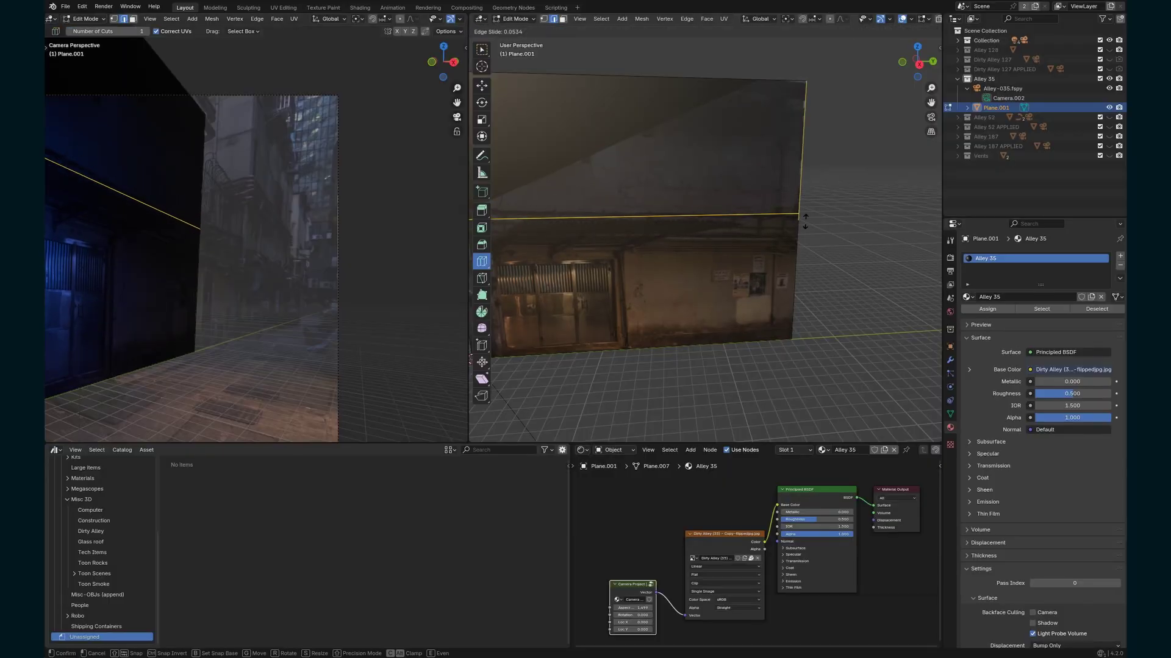
pyautogui.press('w')
pyautogui.click(798, 238)
pyautogui.press('e')
pyautogui.press('y')
pyautogui.press('Return')
pyautogui.scroll(-2, 705, 234)
pyautogui.keyDown('shift'); pyautogui.moveTo(854, 235); pyautogui.dragTo(598, 232, button='middle'); pyautogui.keyUp('shift')
pyautogui.press('e')
pyautogui.press('y')
pyautogui.press('Return')
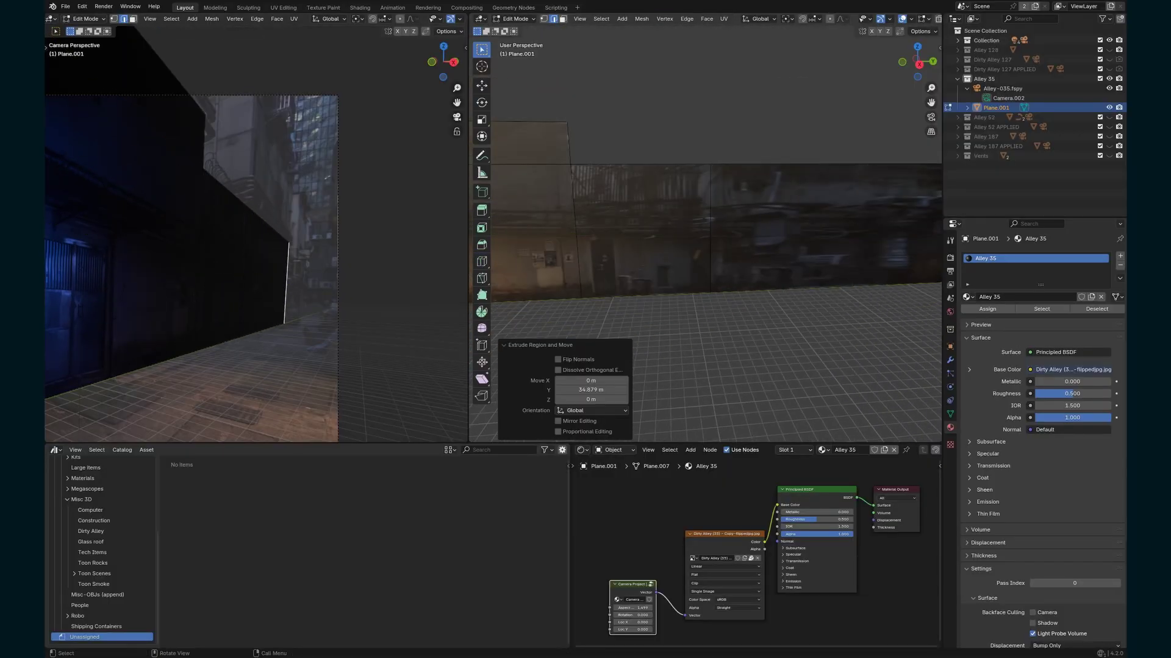
# Extrude the far wall section's top edge up along Z and extrude the raised part back along X.
pyautogui.click(836, 163)
pyautogui.press('e')
pyautogui.press('z')
pyautogui.press('Return')
pyautogui.moveTo(804, 183); pyautogui.dragTo(854, 201, button='middle')
pyautogui.press('e')
pyautogui.press('x')
pyautogui.press('Return')
pyautogui.press('Tab')
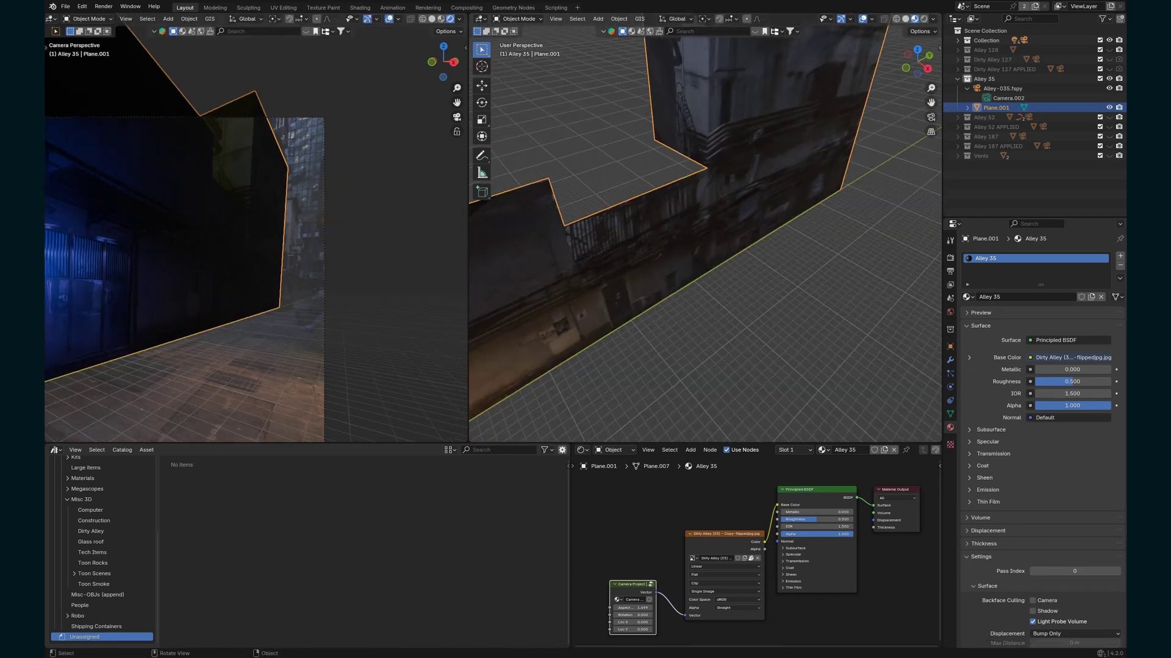
# Add vertical and horizontal loop cuts on the pipe wall that outline the dark doorway in the projected photo.
pyautogui.keyDown('shift'); pyautogui.moveTo(153, 244); pyautogui.dragTo(342, 256, button='middle'); pyautogui.keyUp('shift')
pyautogui.scroll(4, 256, 234)
pyautogui.keyDown('shift'); pyautogui.moveTo(244, 274); pyautogui.dragTo(341, 201, button='middle'); pyautogui.keyUp('shift')
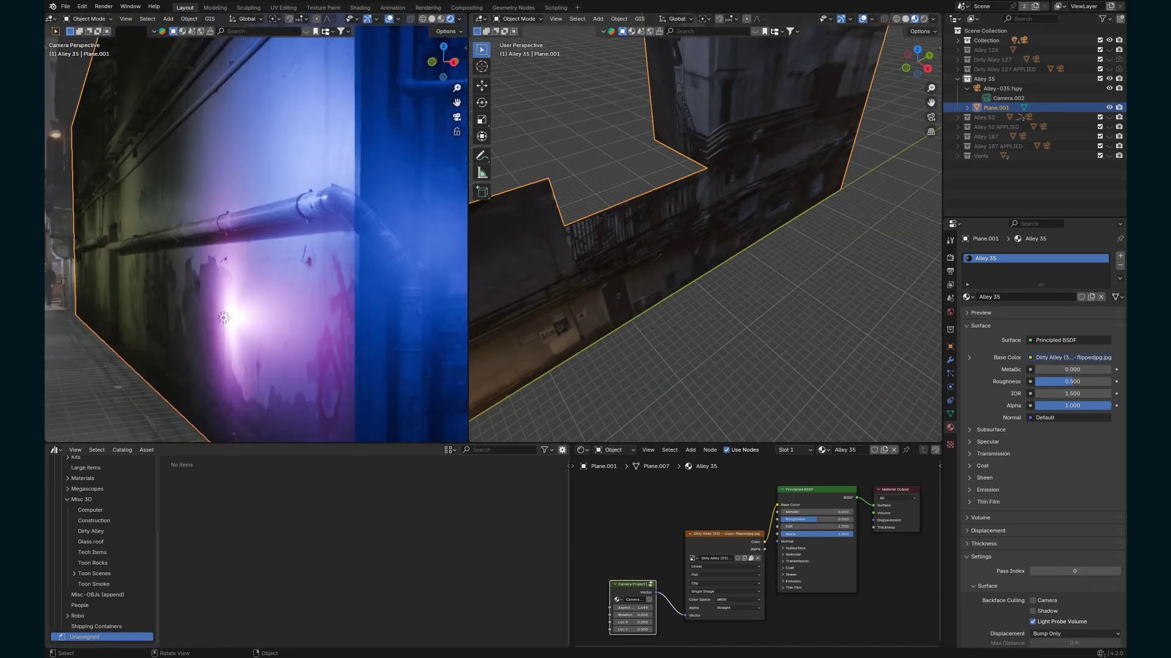
pyautogui.scroll(2, 256, 233)
pyautogui.keyDown('shift'); pyautogui.moveTo(256, 234); pyautogui.dragTo(377, 198, button='middle'); pyautogui.keyUp('shift')
pyautogui.moveTo(705, 233); pyautogui.dragTo(811, 225, button='middle')
pyautogui.scroll(-5, 705, 233)
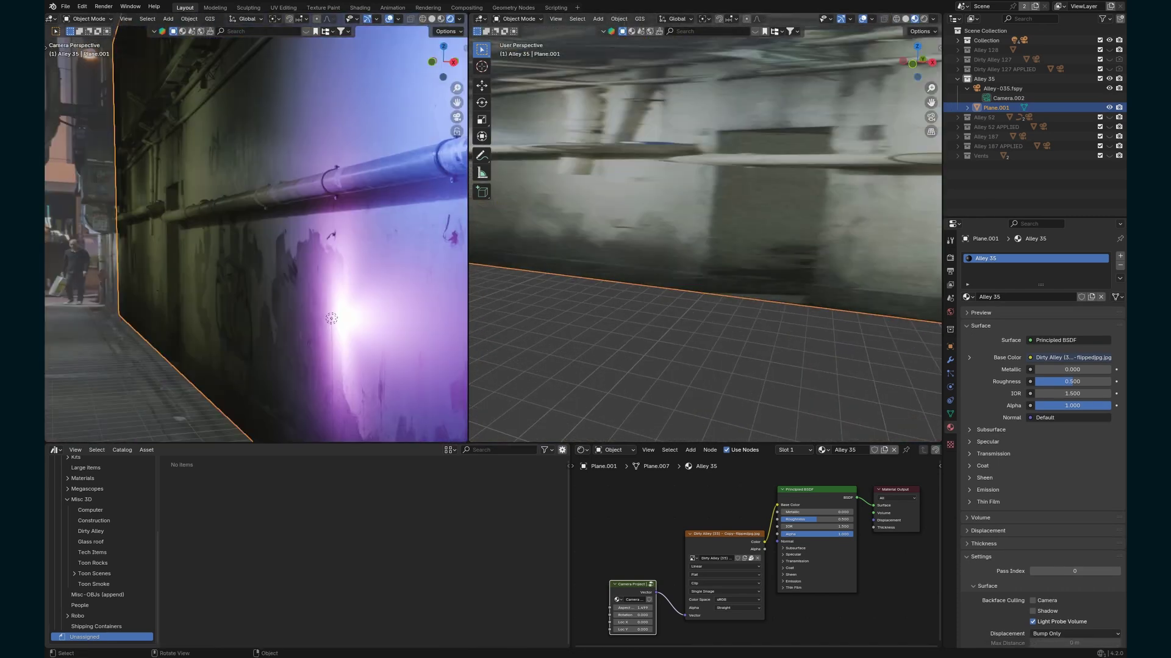
pyautogui.press('Tab')
pyautogui.moveTo(705, 234); pyautogui.dragTo(726, 223, button='middle')
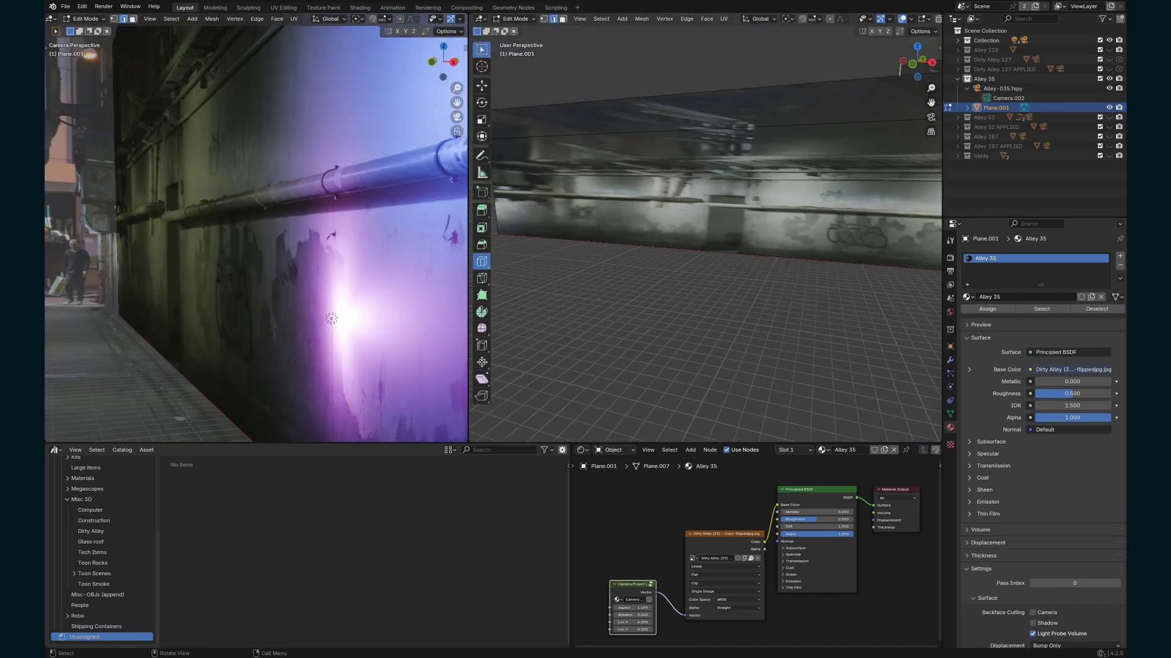
pyautogui.moveTo(708, 247); pyautogui.dragTo(756, 256)
pyautogui.scroll(3, 743, 245)
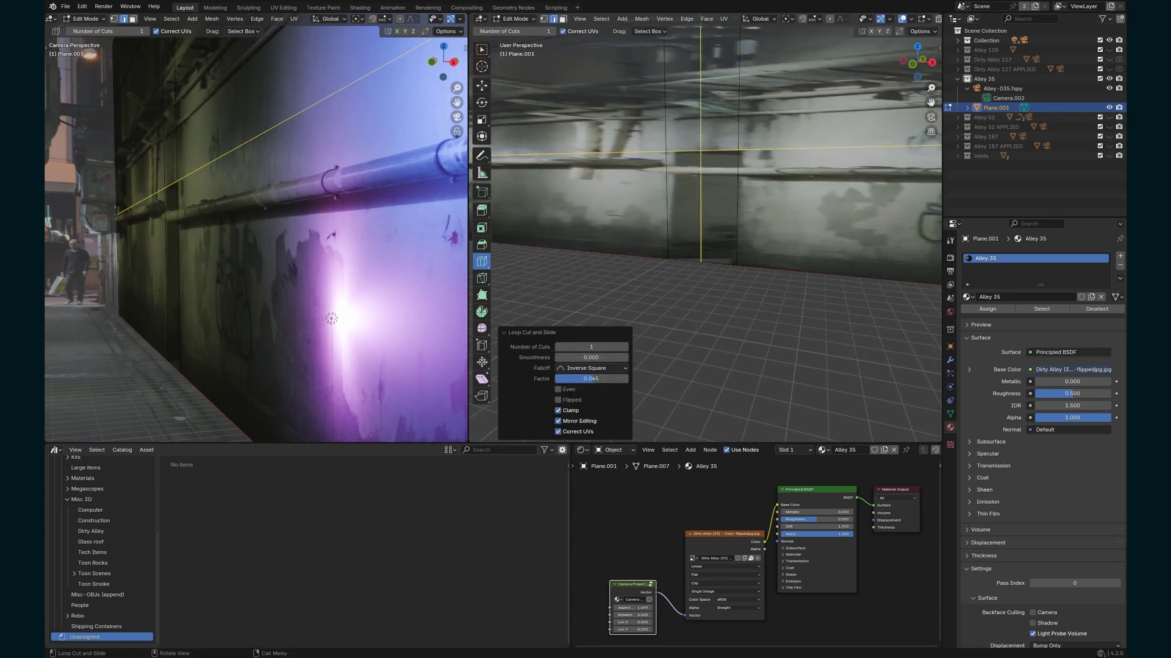
# Select the outlined doorway face on the pipe wall and extrude it inward as a recess.
pyautogui.press('3')
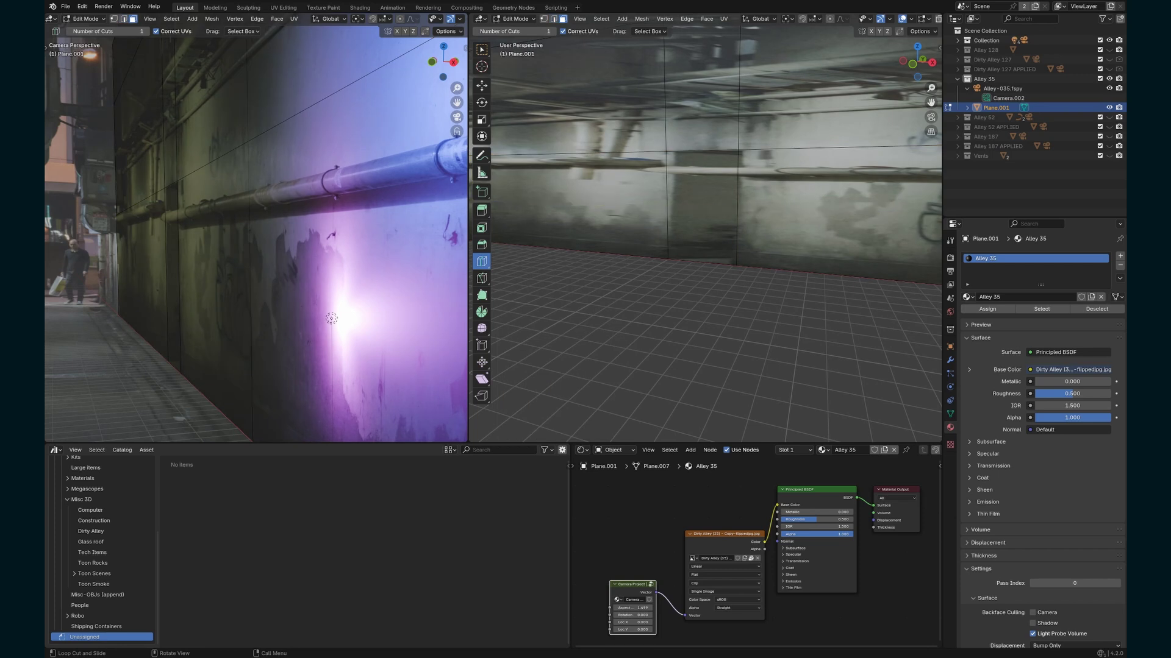
pyautogui.press('w')
pyautogui.click(702, 207)
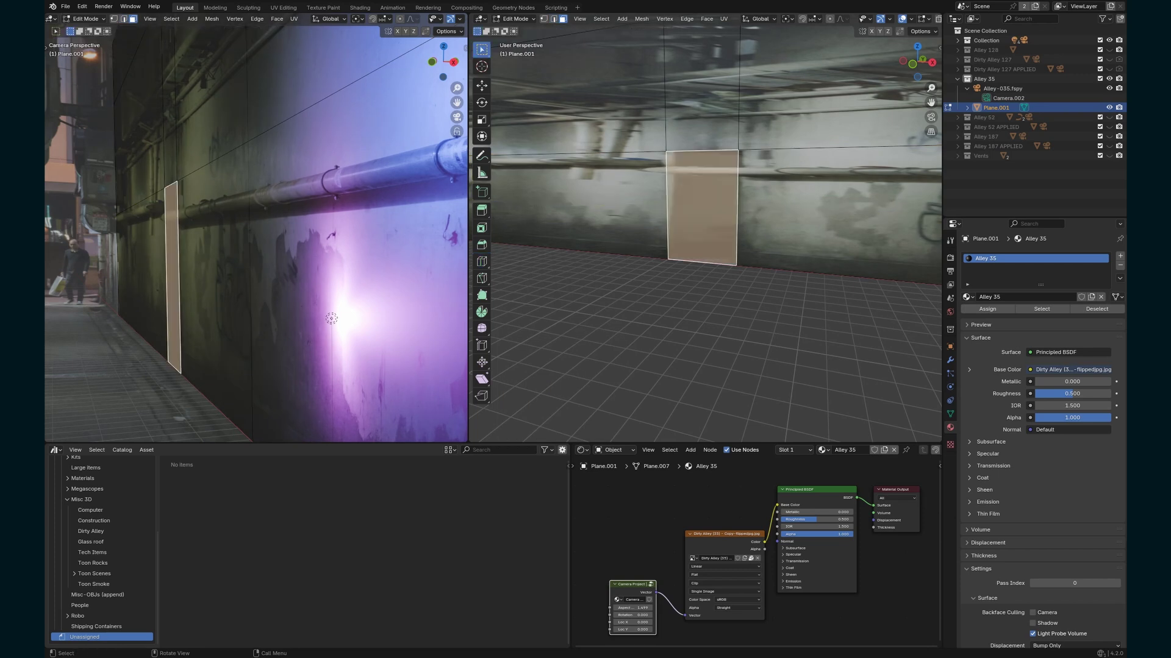
pyautogui.press('e')
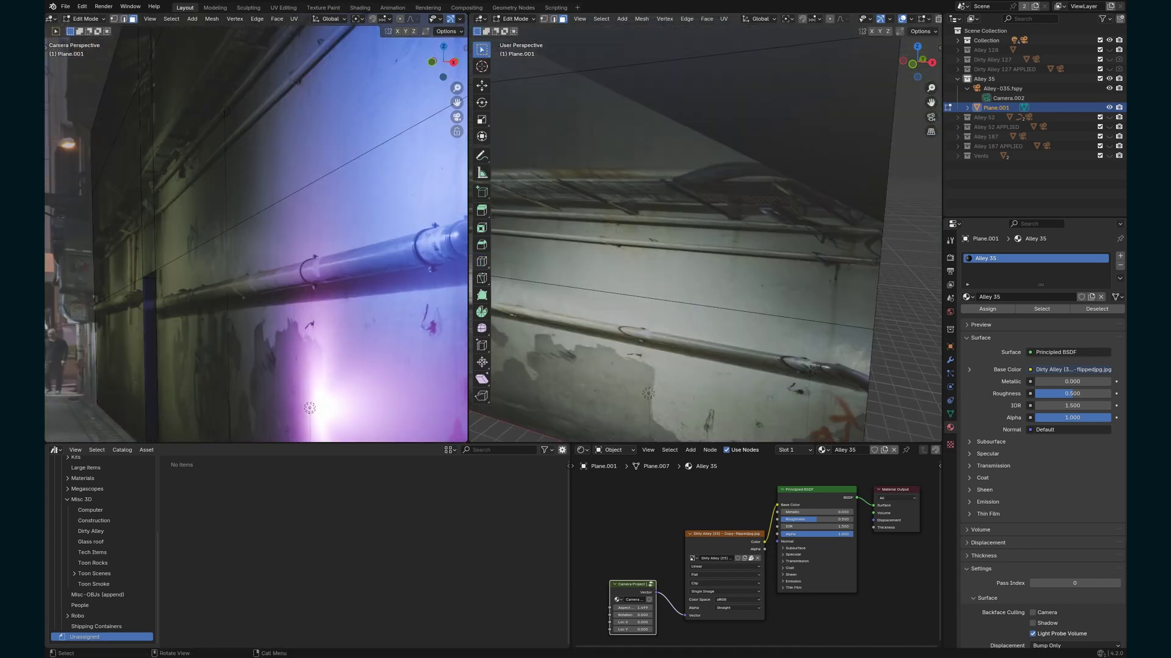
# Add two horizontal loop cuts on the pipe wall that bound a narrow ledge strip above the doorway.
pyautogui.hotkey('ctrl', 'r')
pyautogui.moveTo(884, 273); pyautogui.dragTo(885, 292)
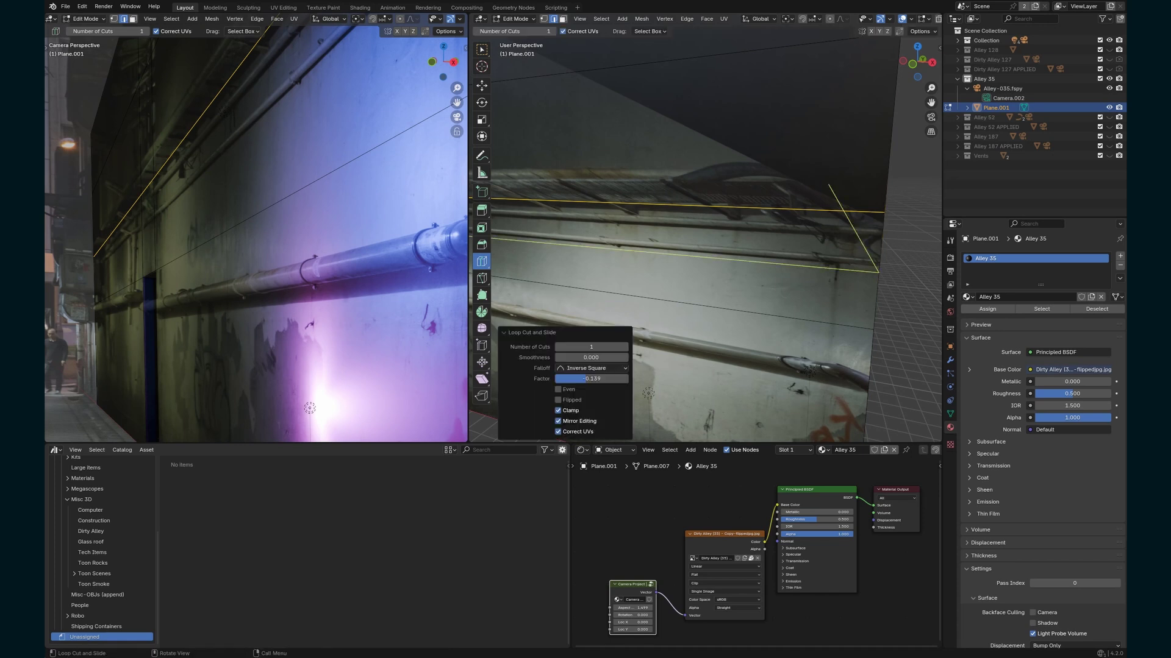
pyautogui.moveTo(885, 127); pyautogui.dragTo(885, 208)
# Select the narrow ledge strip of faces and extrude it outward from the pipe wall by about 0.45 m.
pyautogui.press('3')
pyautogui.press('w')
pyautogui.click(732, 206)
pyautogui.press('a')
pyautogui.scroll(-4, 705, 234)
pyautogui.hotkey('ctrl', 'z')
pyautogui.keyDown('shift'); pyautogui.moveTo(628, 243); pyautogui.dragTo(863, 241, button='middle'); pyautogui.keyUp('shift')
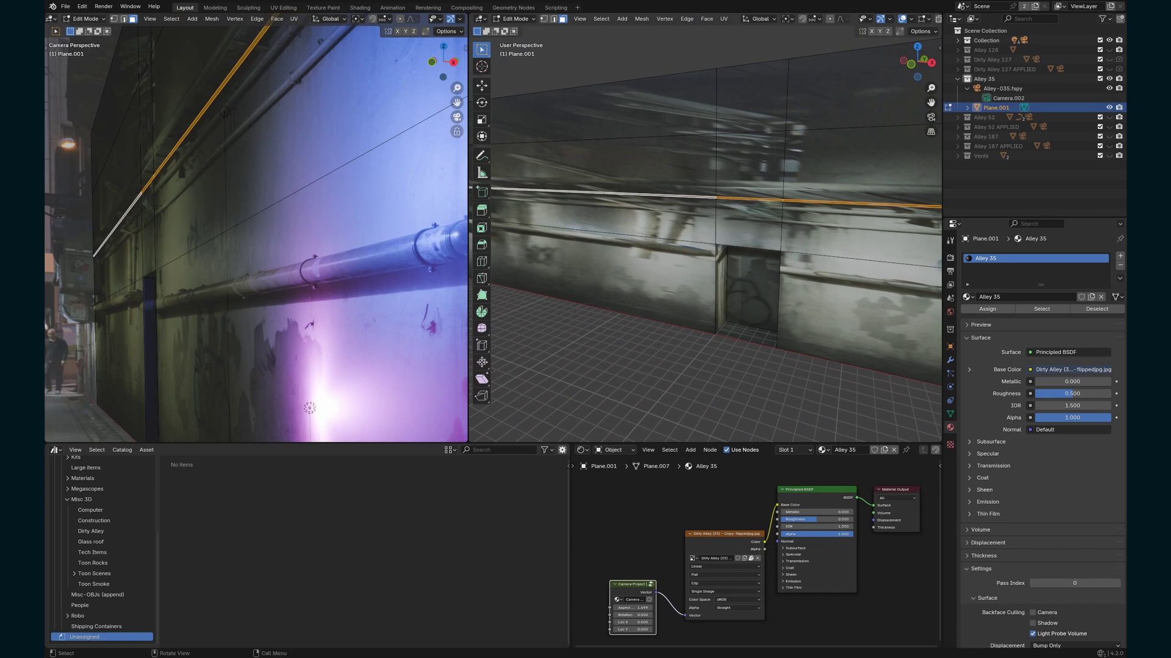
pyautogui.scroll(2, 256, 233)
pyautogui.moveTo(701, 244); pyautogui.dragTo(609, 250, button='middle')
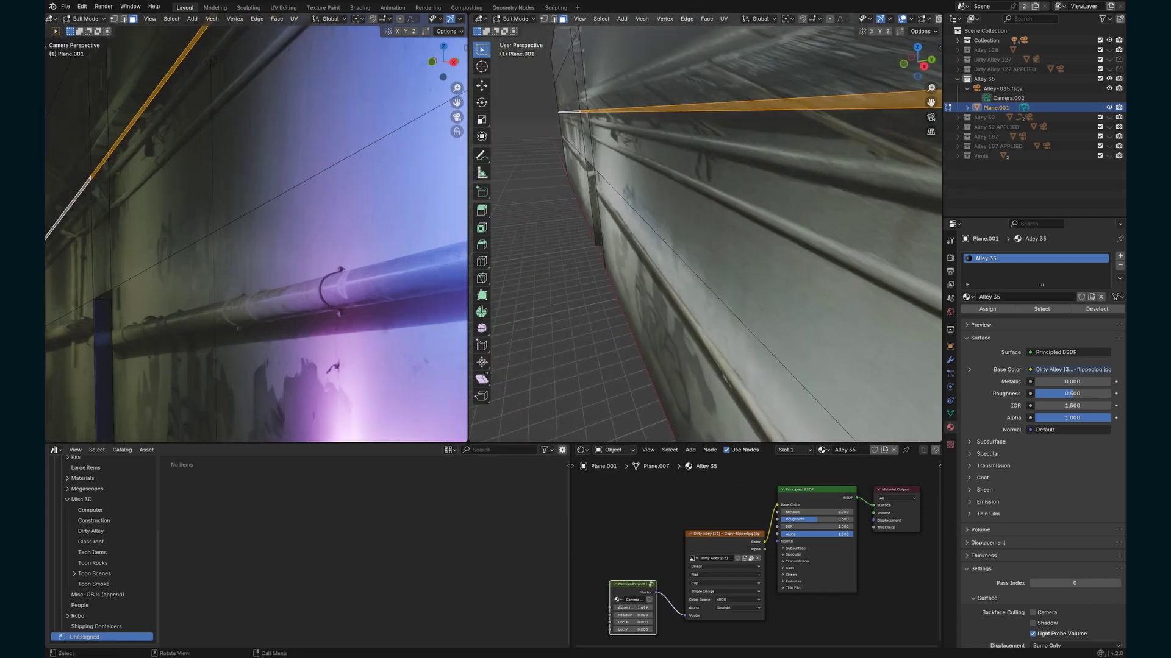
pyautogui.press('e')
pyautogui.press('Return')
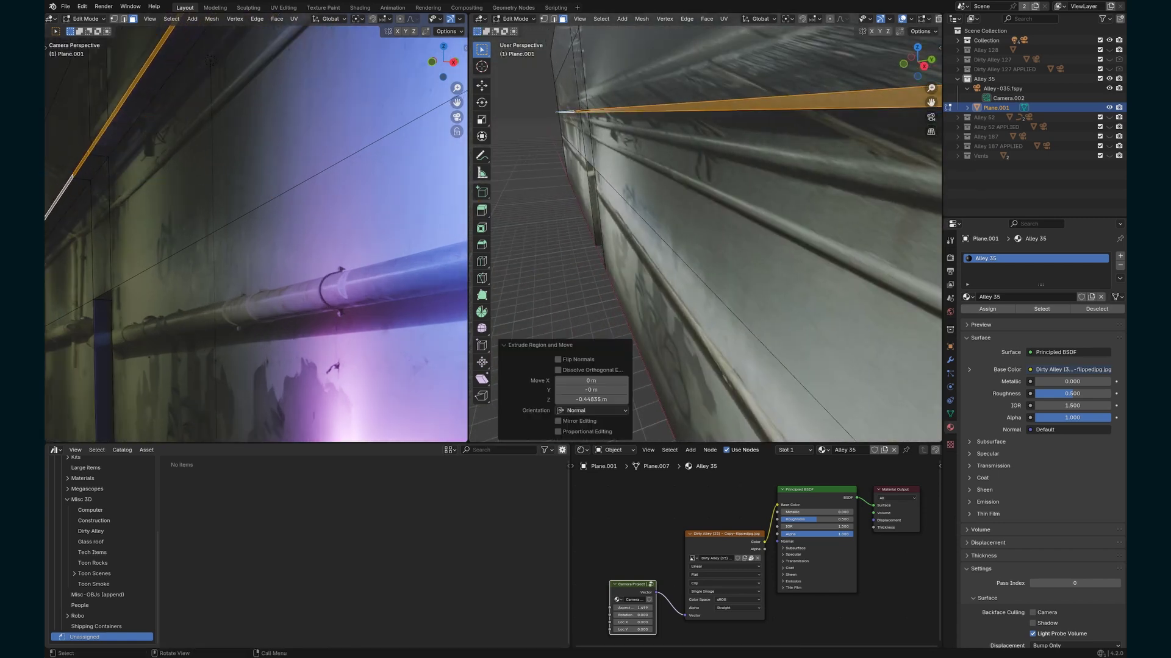
# Return to Object Mode and examine the extruded ledge and wall projection from free and camera views.
pyautogui.keyDown('shift'); pyautogui.moveTo(256, 234); pyautogui.dragTo(365, 314, button='middle'); pyautogui.keyUp('shift')
pyautogui.scroll(-1, 256, 234)
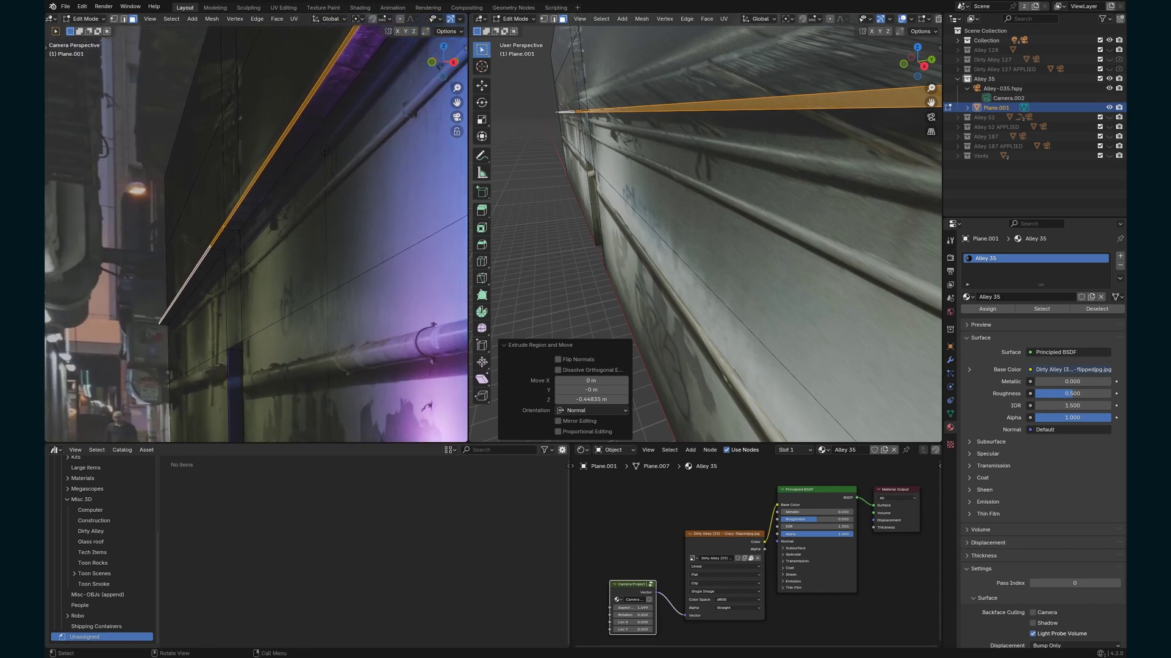
pyautogui.press('Tab')
pyautogui.keyDown('shift'); pyautogui.moveTo(256, 234); pyautogui.dragTo(370, 279, button='middle'); pyautogui.keyUp('shift')
pyautogui.scroll(-1, 257, 233)
pyautogui.scroll(1, 256, 234)
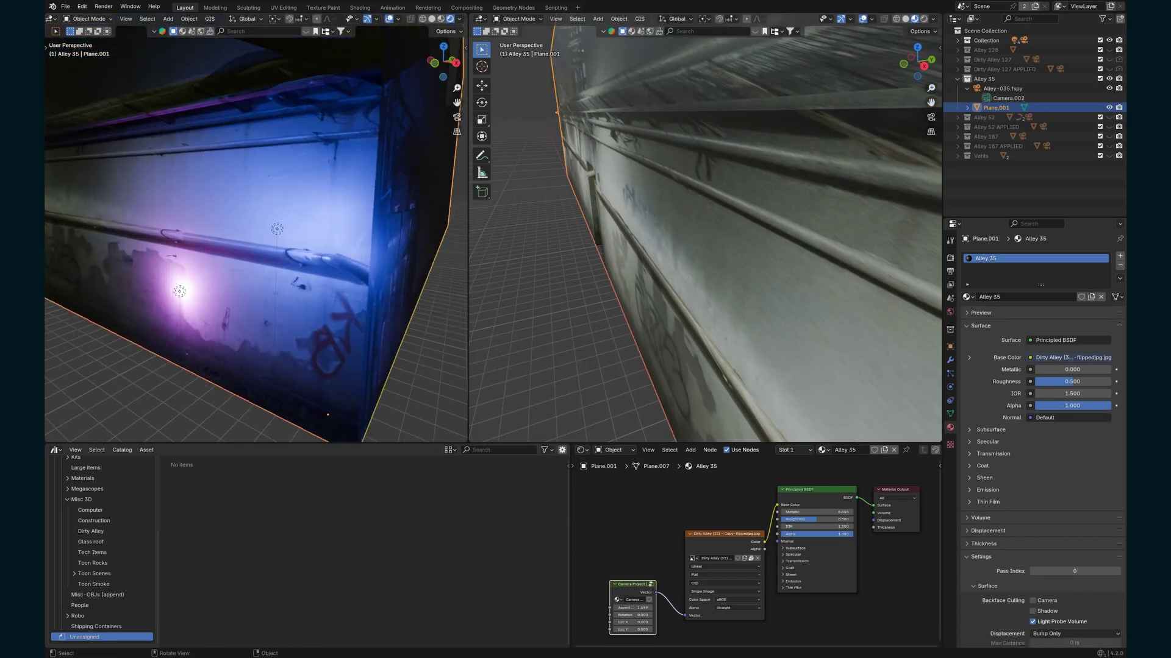
pyautogui.press('KP_0')
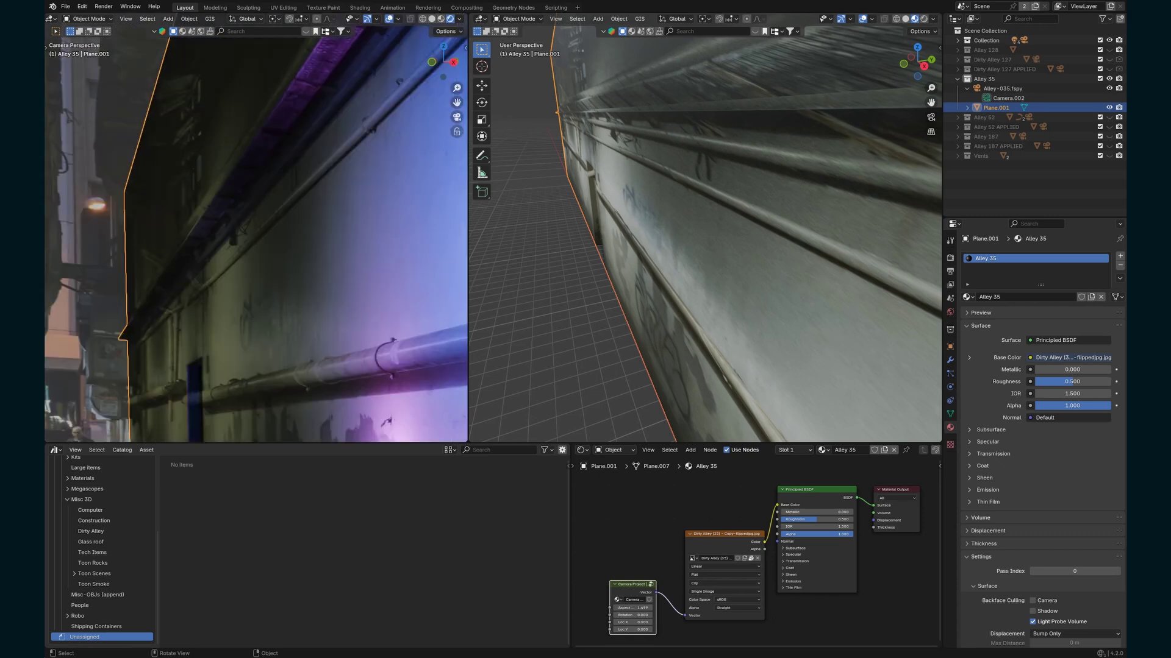
pyautogui.scroll(-3, 706, 234)
pyautogui.moveTo(706, 234); pyautogui.dragTo(543, 223, button='middle')
pyautogui.scroll(3, 655, 236)
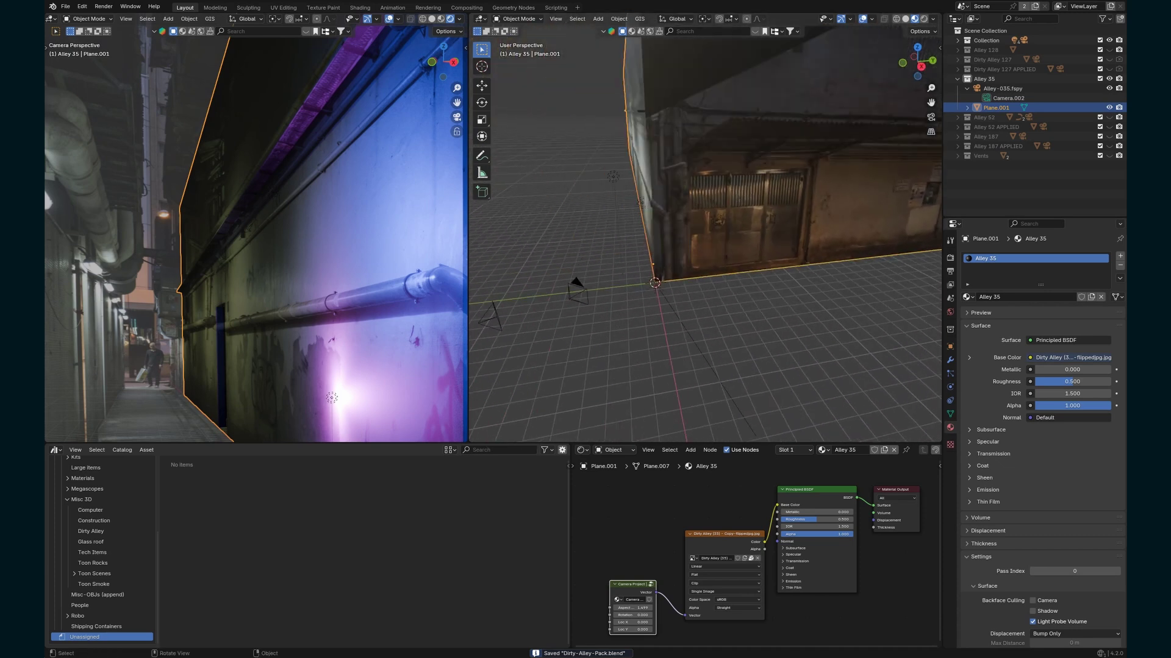
# Loop cut the door wall around the metal door and extrude the enclosed door faces inward by about 0.17 m.
pyautogui.scroll(6, 754, 221)
pyautogui.keyDown('shift'); pyautogui.moveTo(754, 244); pyautogui.dragTo(754, 183, button='middle'); pyautogui.keyUp('shift')
pyautogui.keyDown('shift'); pyautogui.moveTo(866, 226); pyautogui.dragTo(542, 236, button='middle'); pyautogui.keyUp('shift')
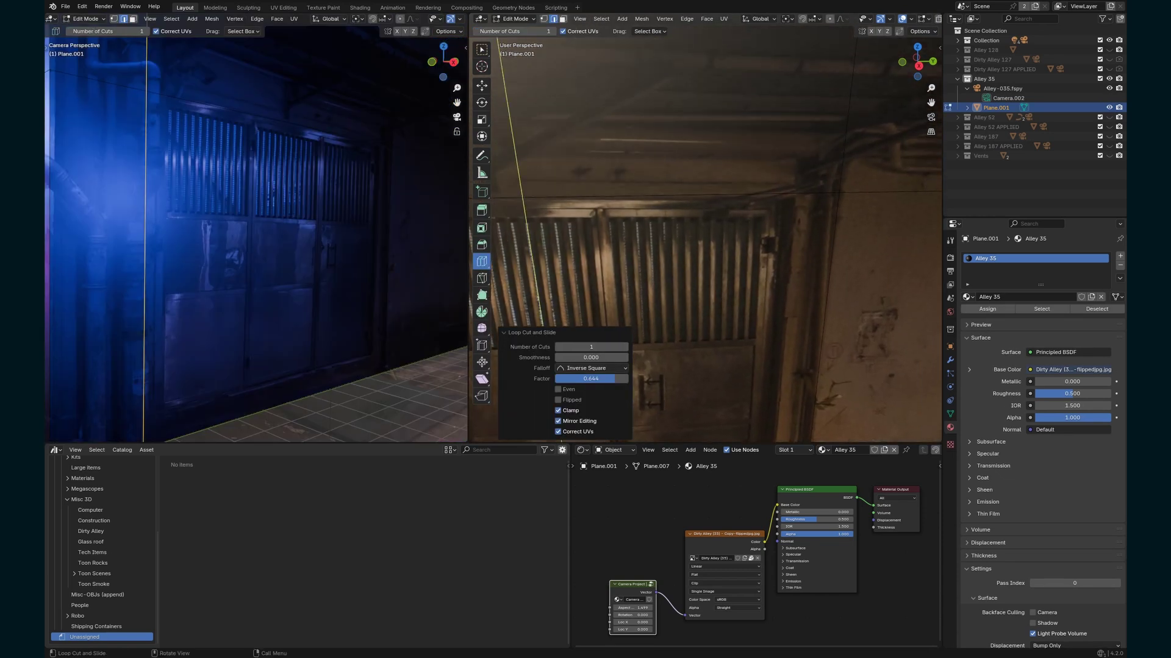
pyautogui.press('w')
pyautogui.press('a')
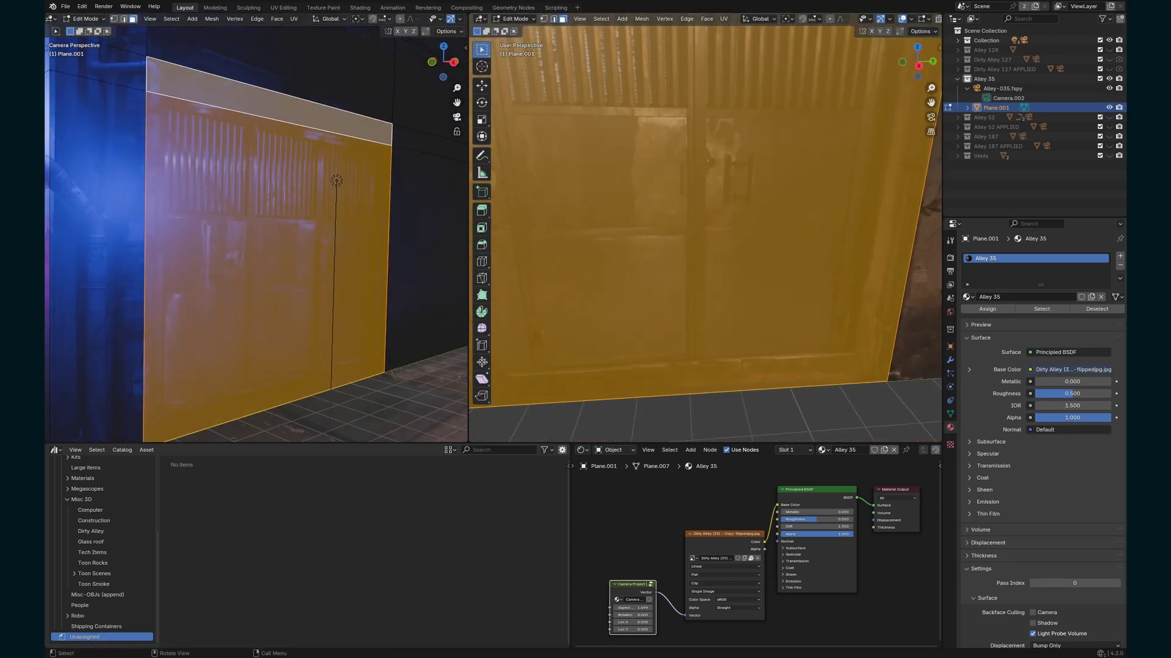
pyautogui.press('e')
pyautogui.click(870, 395)
# Add loop cuts along the recessed door's frame, extrude the inner door panels deeper, and return to Object Mode.
pyautogui.click(482, 261)
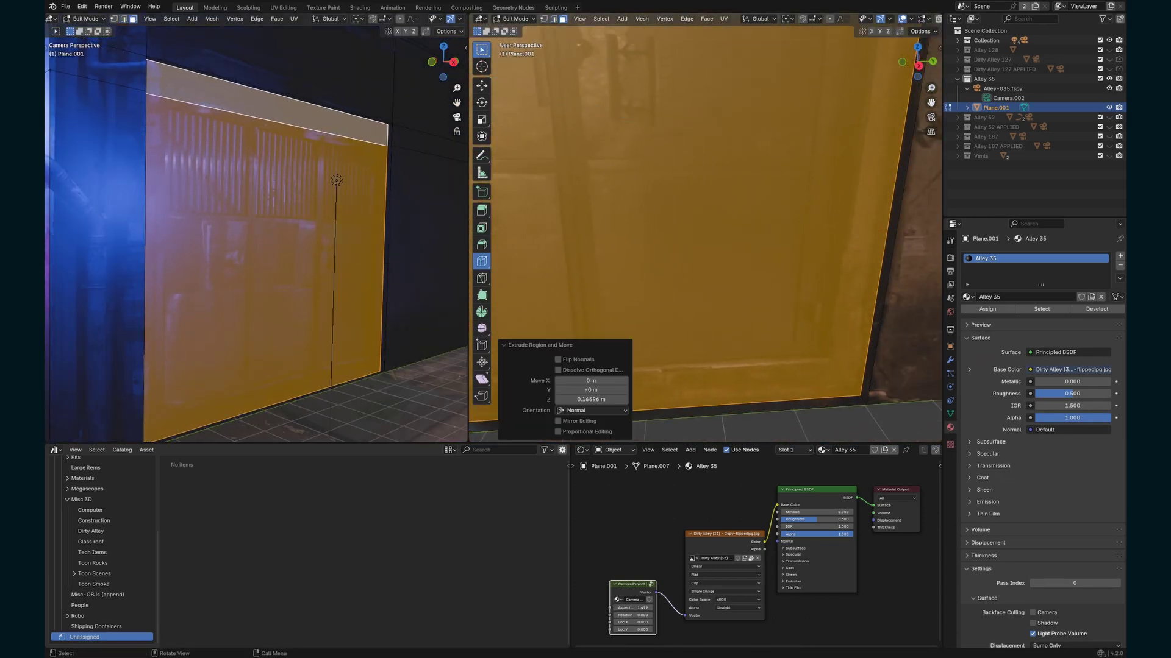
pyautogui.moveTo(585, 390); pyautogui.dragTo(856, 391)
pyautogui.moveTo(891, 122); pyautogui.dragTo(860, 366)
pyautogui.keyDown('shift'); pyautogui.moveTo(701, 122); pyautogui.dragTo(720, 421, button='middle'); pyautogui.keyUp('shift')
pyautogui.press('w')
pyautogui.press('a')
pyautogui.press('e')
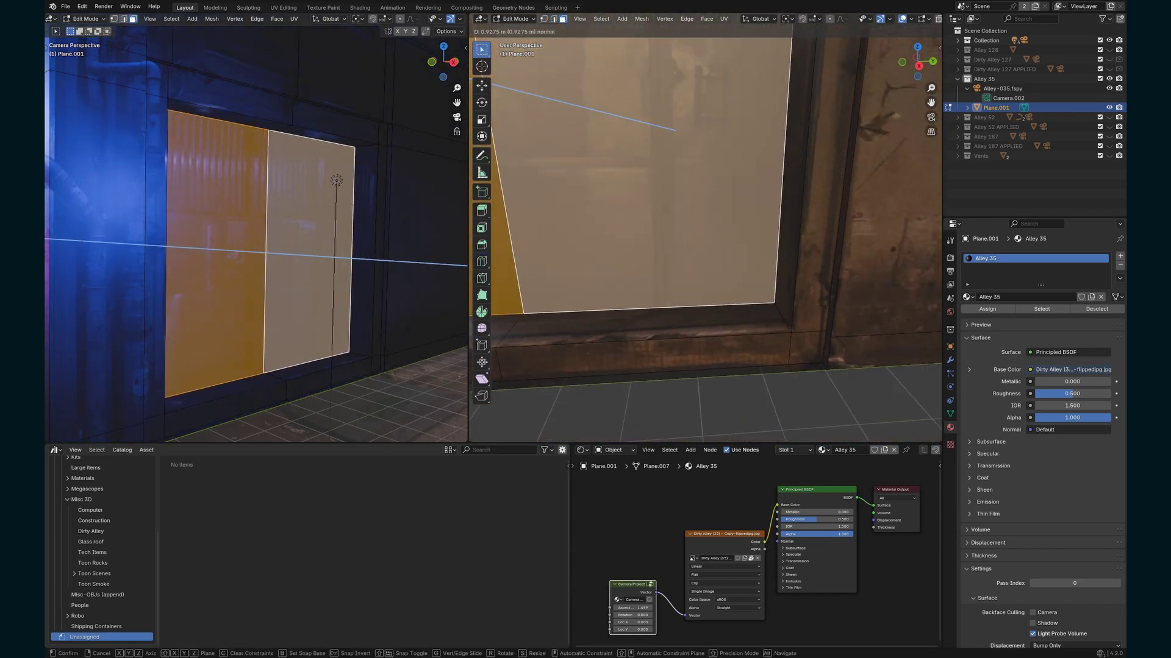
pyautogui.press('Return')
pyautogui.press('Tab')
# Add a new mesh plane at the world origin by the corner where the two walls meet.
pyautogui.scroll(-6, 704, 238)
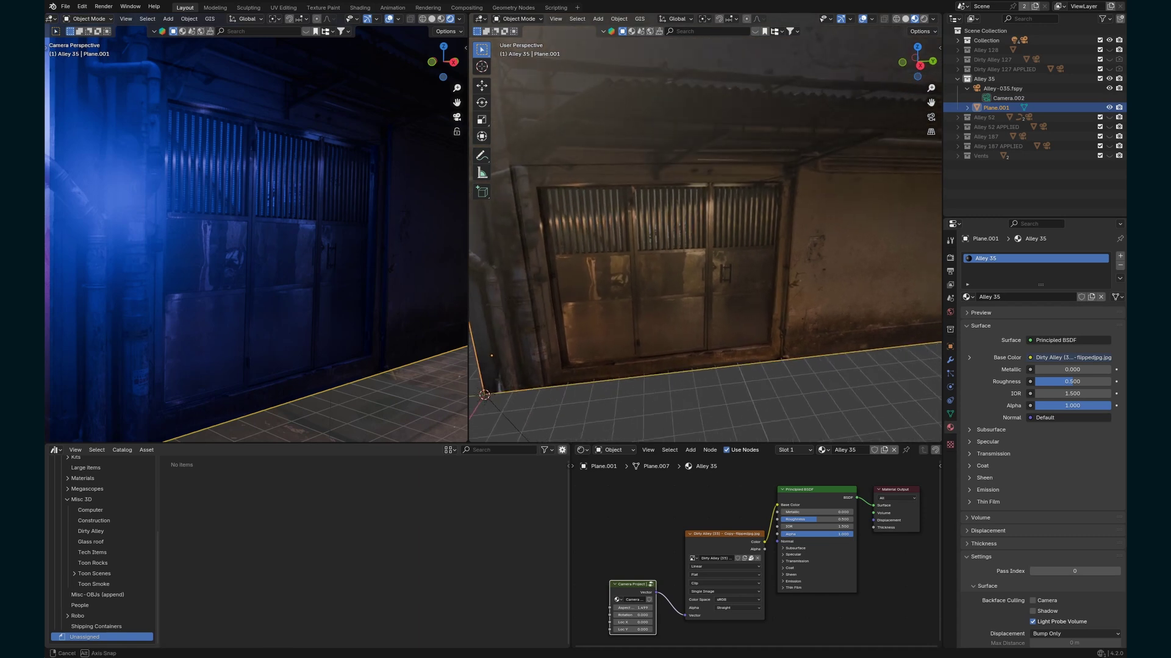
pyautogui.moveTo(705, 238); pyautogui.dragTo(740, 238, button='middle')
pyautogui.moveTo(628, 253); pyautogui.dragTo(530, 265, button='middle')
pyautogui.press('Tab')
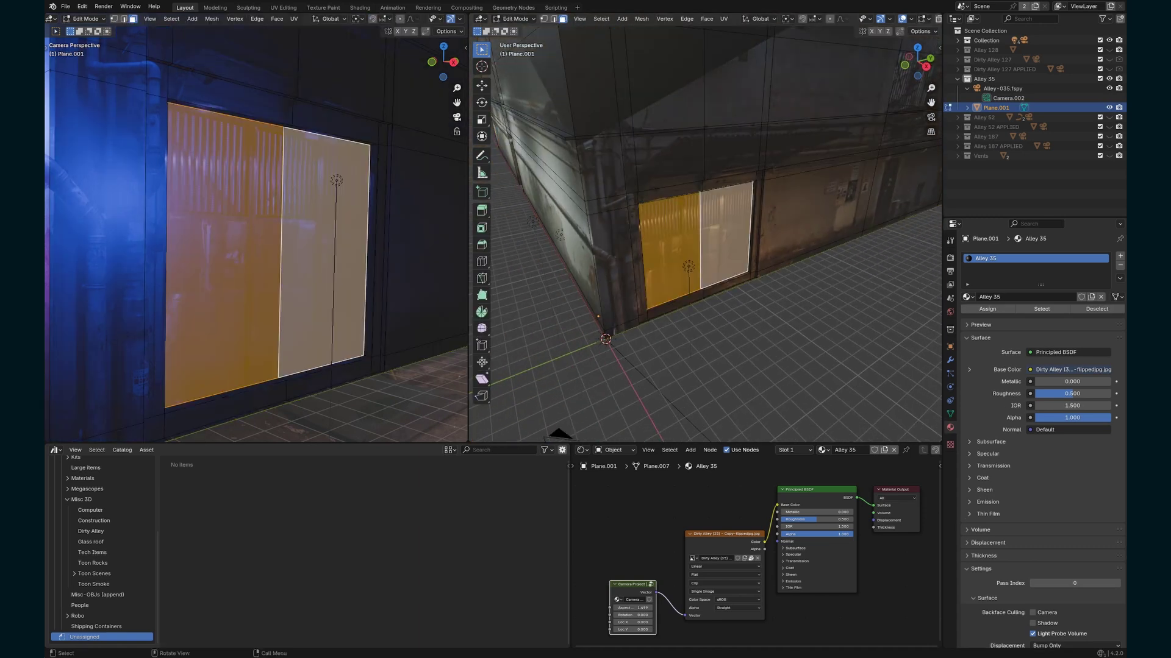
pyautogui.press('Tab')
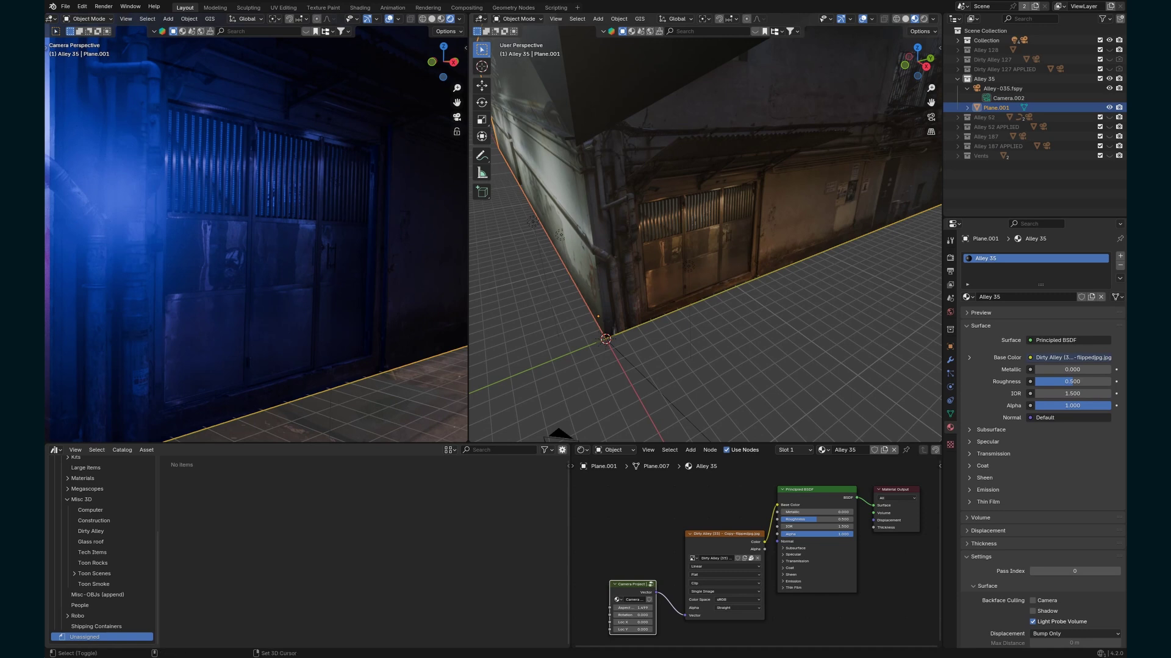
pyautogui.hotkey('shift', 'a')
pyautogui.moveTo(689, 243)
pyautogui.click(764, 242)
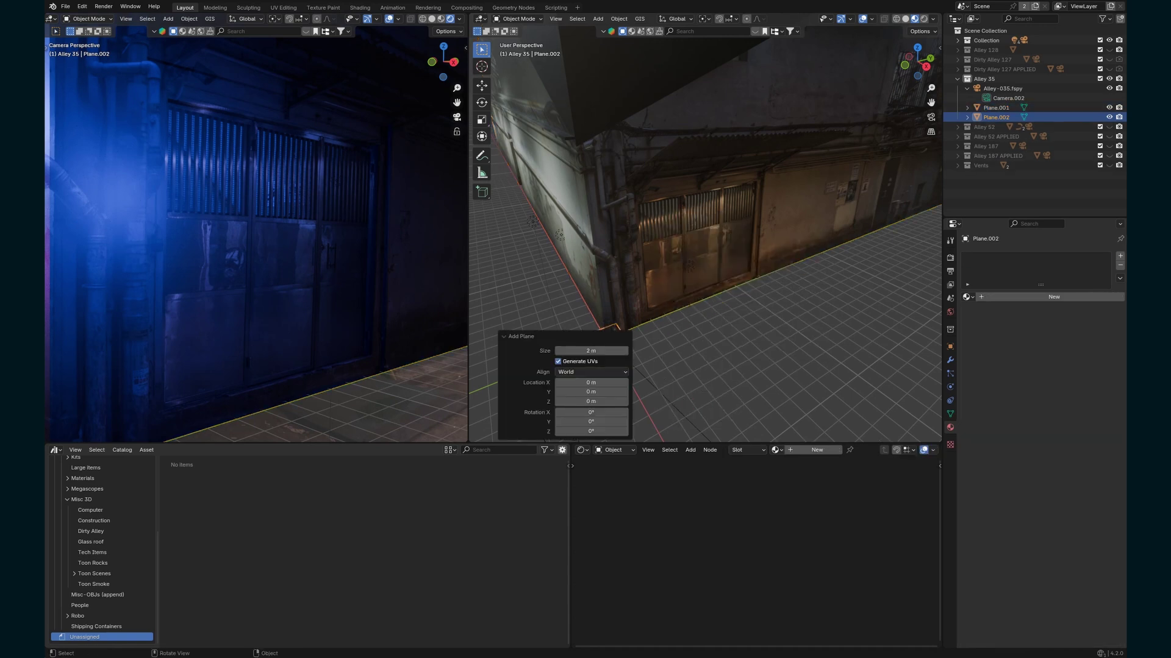
# Scale the new plane by about 2.3 and assign the Alley 35 material to it.
pyautogui.scroll(-4, 705, 243)
pyautogui.press('s')
pyautogui.click(769, 332)
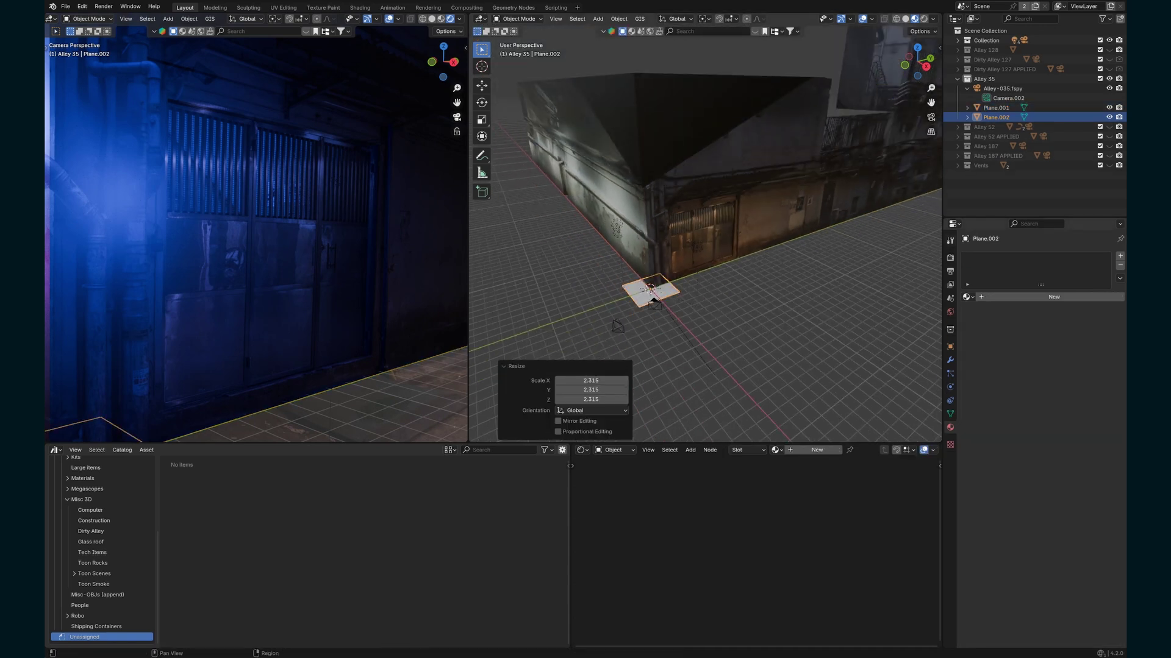
pyautogui.click(966, 297)
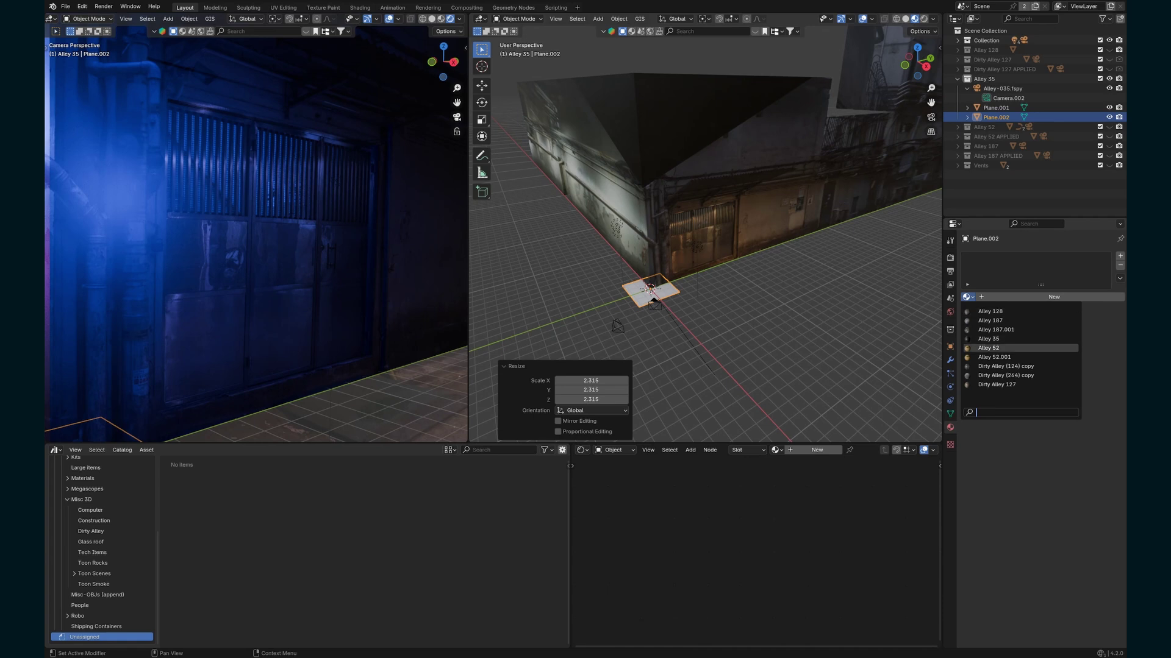
pyautogui.click(988, 339)
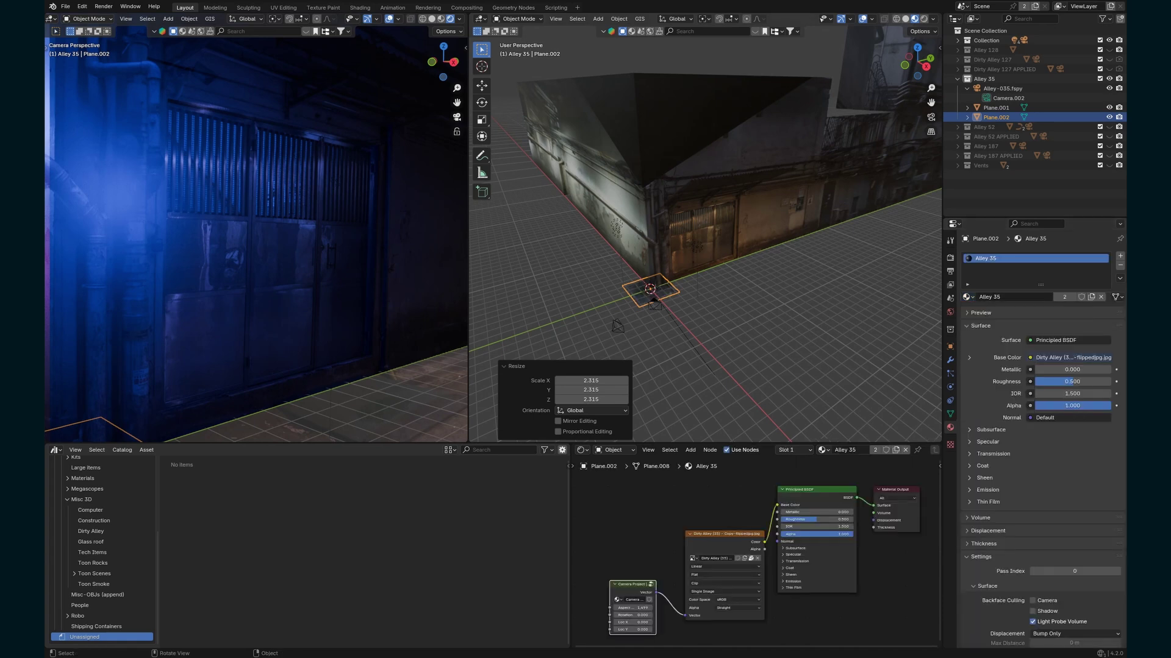
# Rename the building wall mesh as Alley 35 and the new small plane as Awning.
pyautogui.click(995, 107)
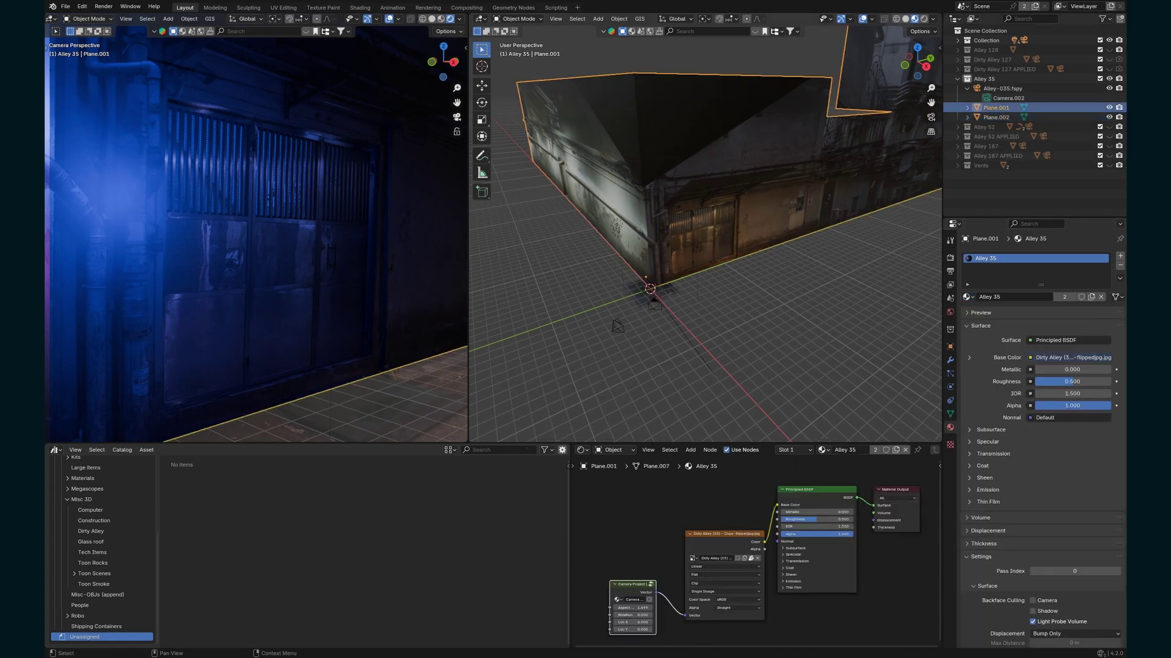
pyautogui.write('Alley')
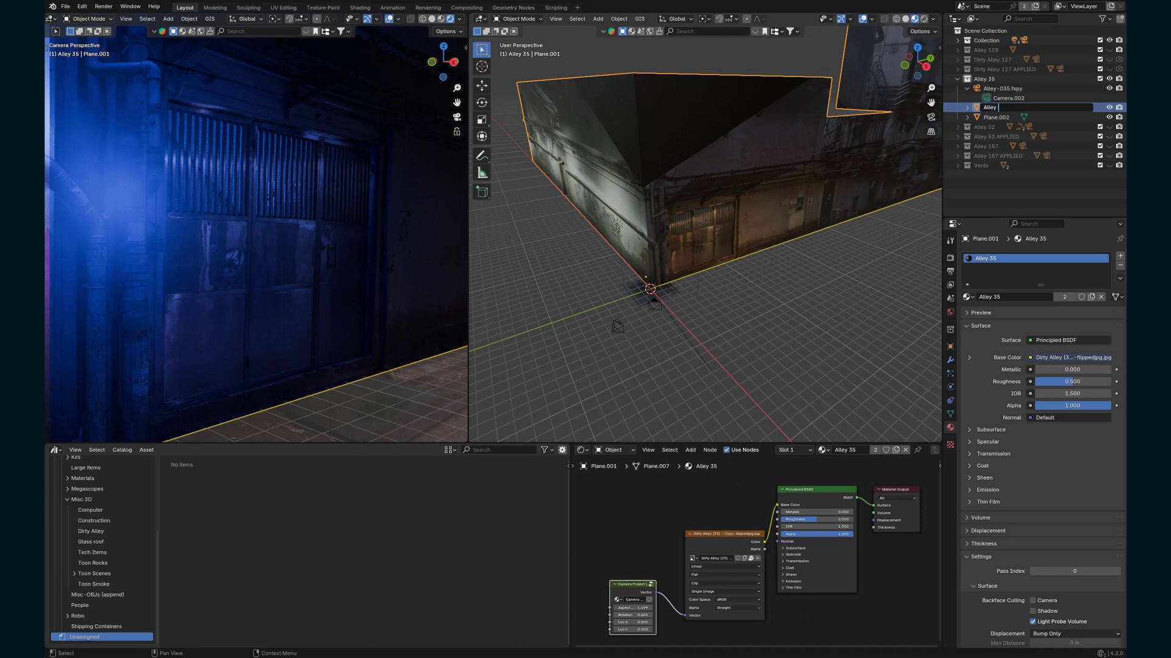
pyautogui.write(' 35')
pyautogui.press('Return')
pyautogui.doubleClick(995, 117)
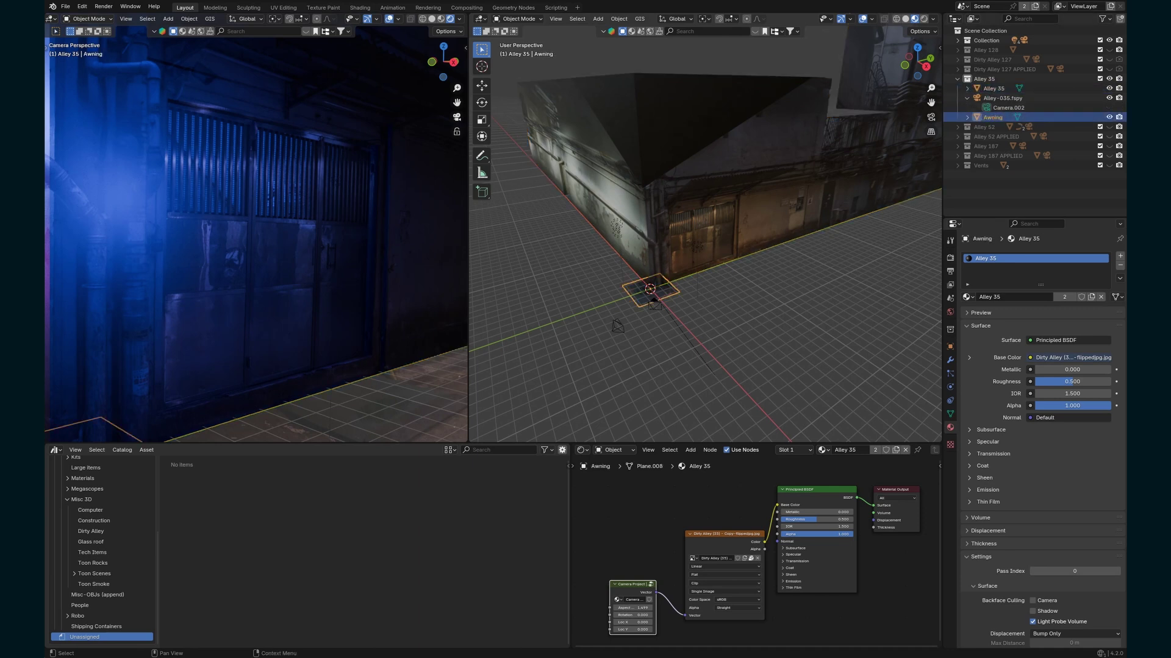
# From the right orthographic view, move the awning plane about 8 m along Y and 9.2 m up, and scale it by about 1.9.
pyautogui.press('KP_3')
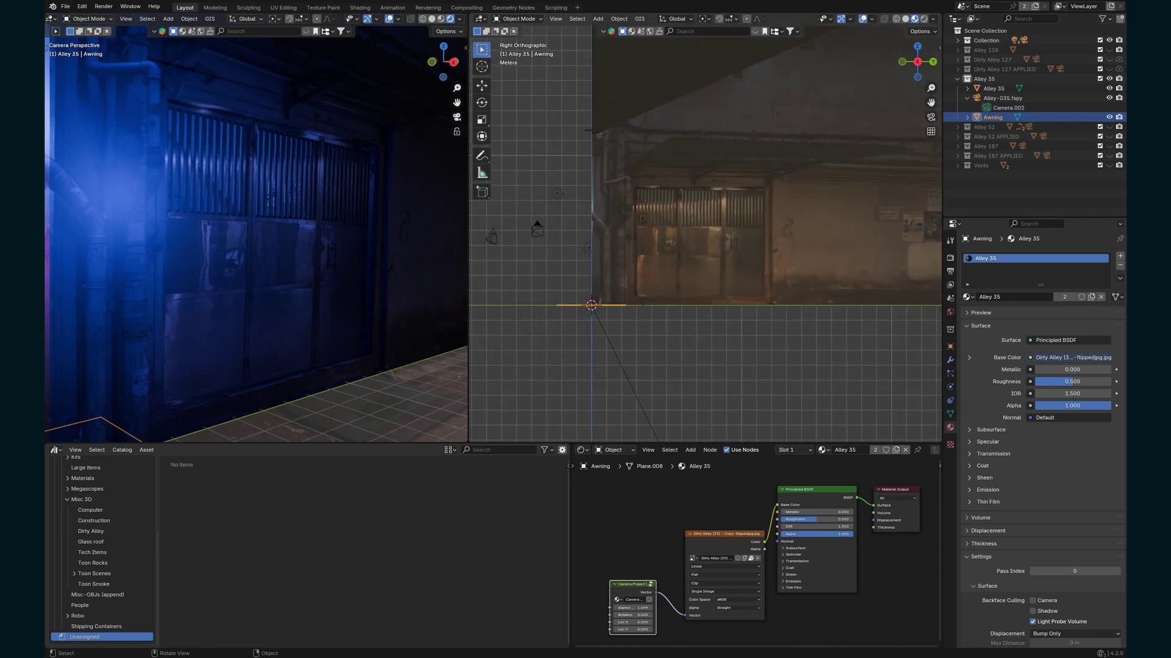
pyautogui.press('g')
pyautogui.click(785, 175)
pyautogui.press('s')
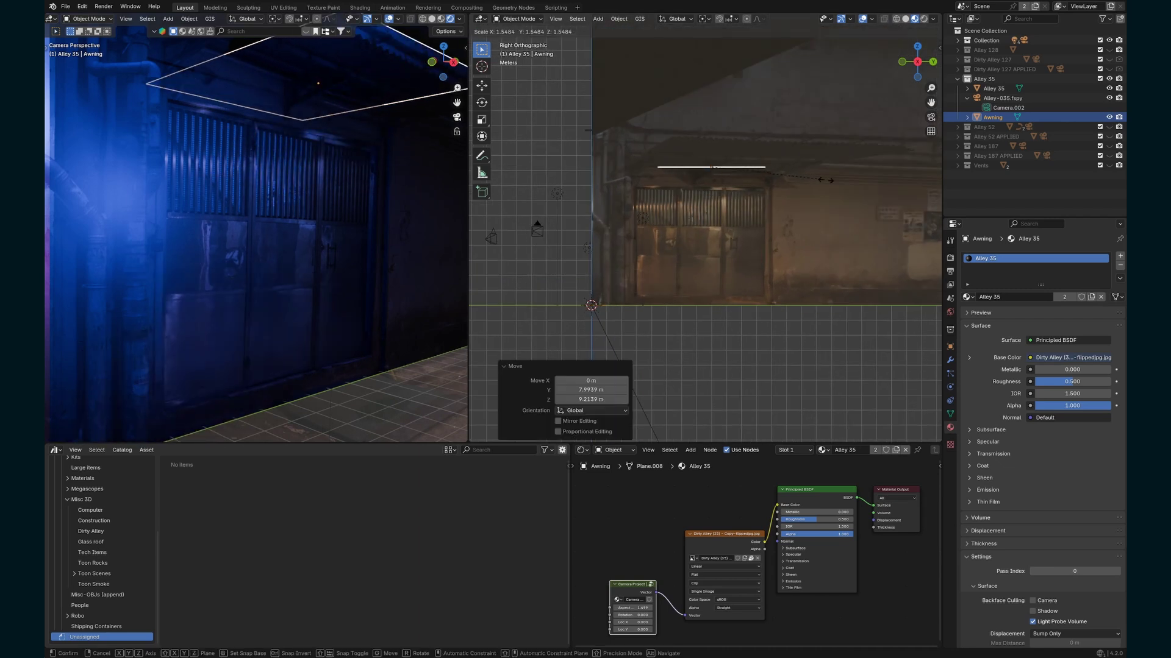
pyautogui.click(845, 191)
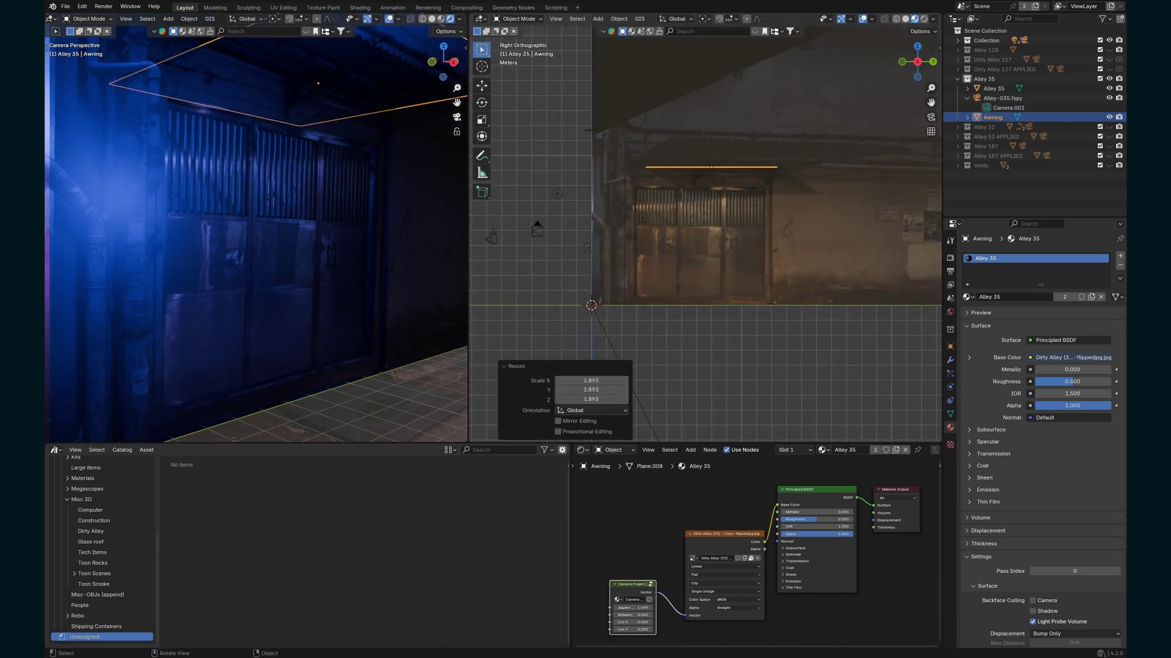
# Shift the awning about 0.5 m back along Y and 0.2 m down, just above the door, and scale it by 1.1.
pyautogui.moveTo(705, 233)
pyautogui.mouseDown(button='middle')
pyautogui.moveTo(723, 233)
pyautogui.moveTo(721, 244)
pyautogui.mouseUp(button='middle')
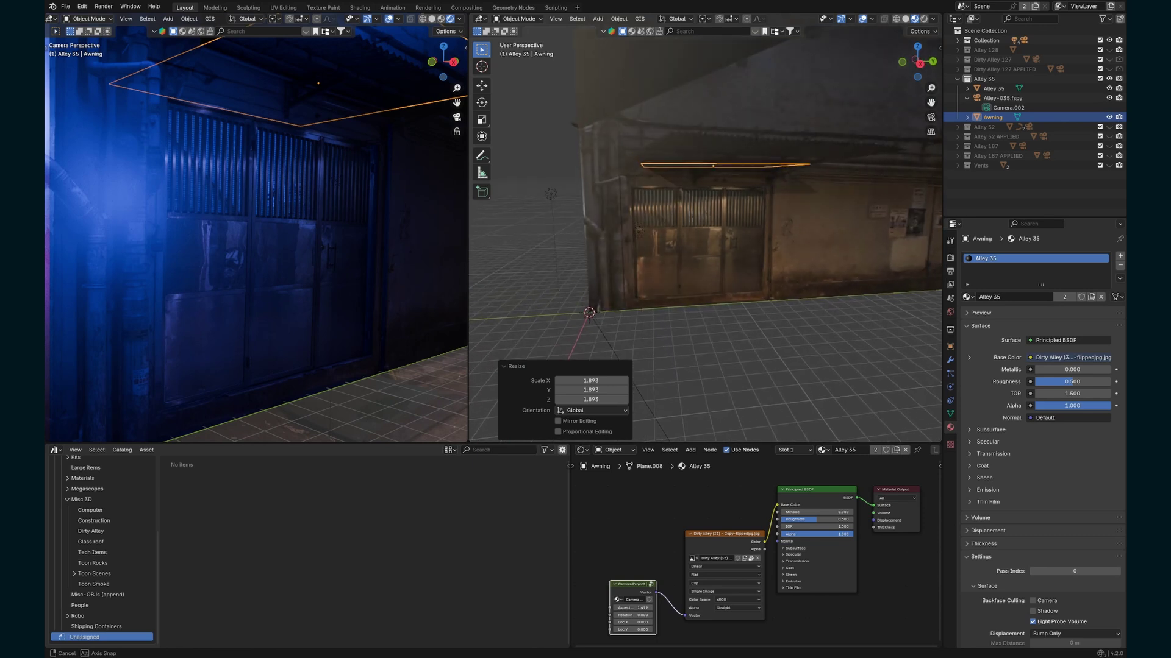
pyautogui.scroll(2, 722, 243)
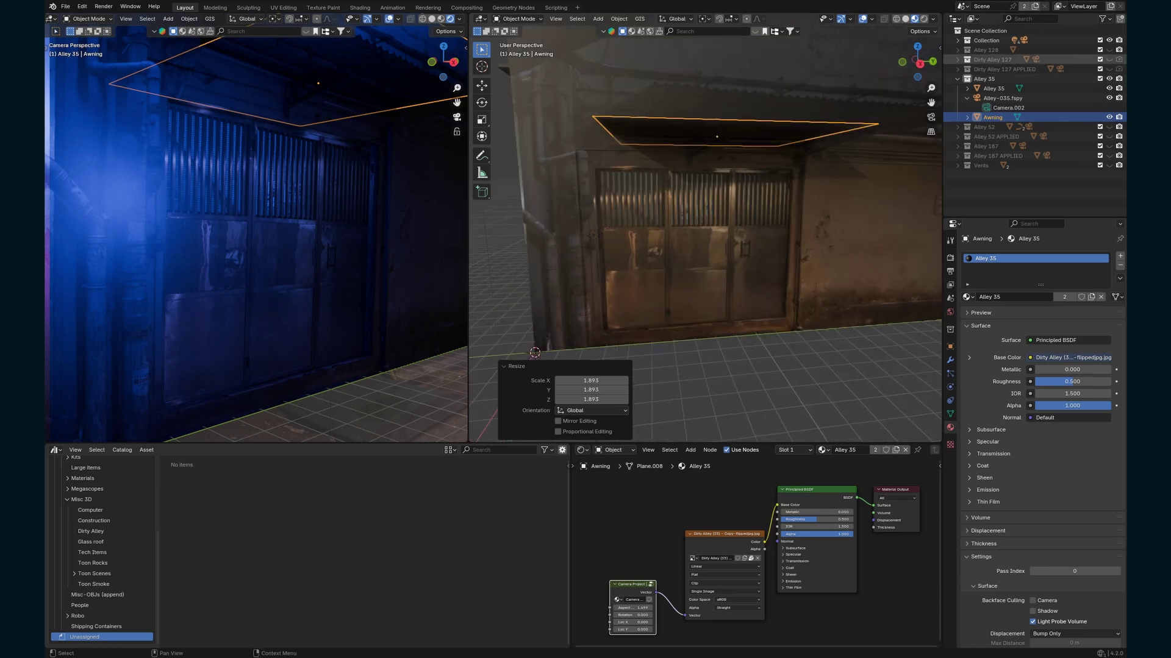
pyautogui.click(918, 62)
pyautogui.press('g')
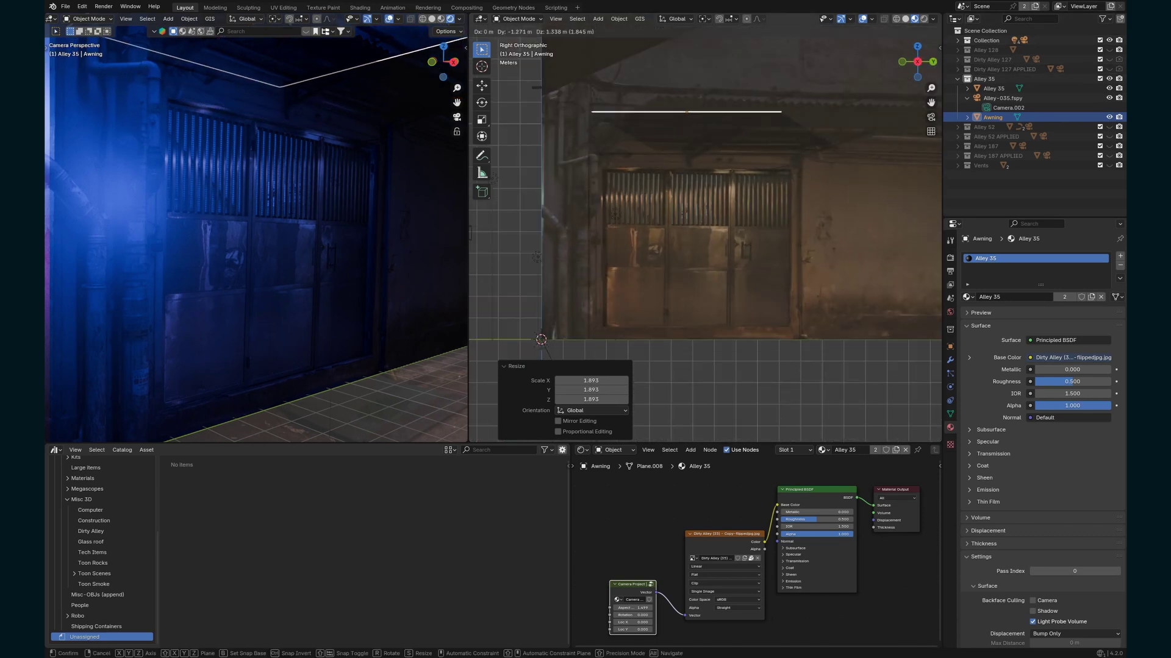
pyautogui.click(826, 165)
pyautogui.press('s')
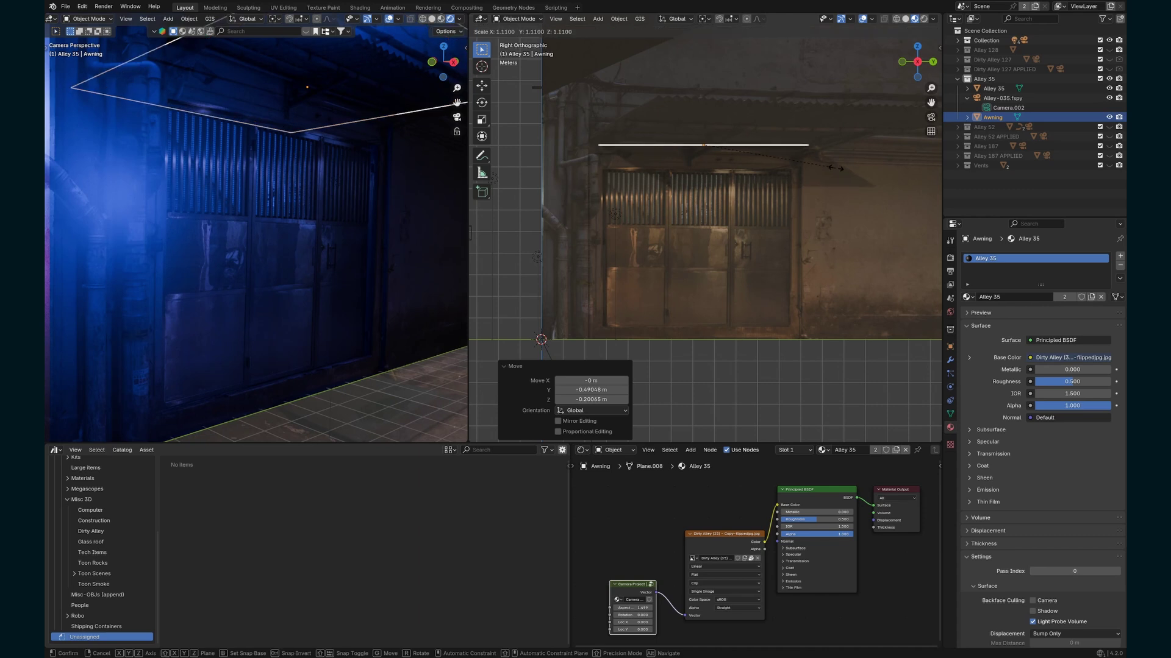
pyautogui.click(832, 167)
# Move the awning about -1.6 m along the X axis relative to the door wall.
pyautogui.scroll(-2, 256, 234)
pyautogui.keyDown('shift'); pyautogui.moveTo(256, 234); pyautogui.dragTo(236, 276, button='middle'); pyautogui.keyUp('shift')
pyautogui.moveTo(704, 233); pyautogui.dragTo(835, 225, button='middle')
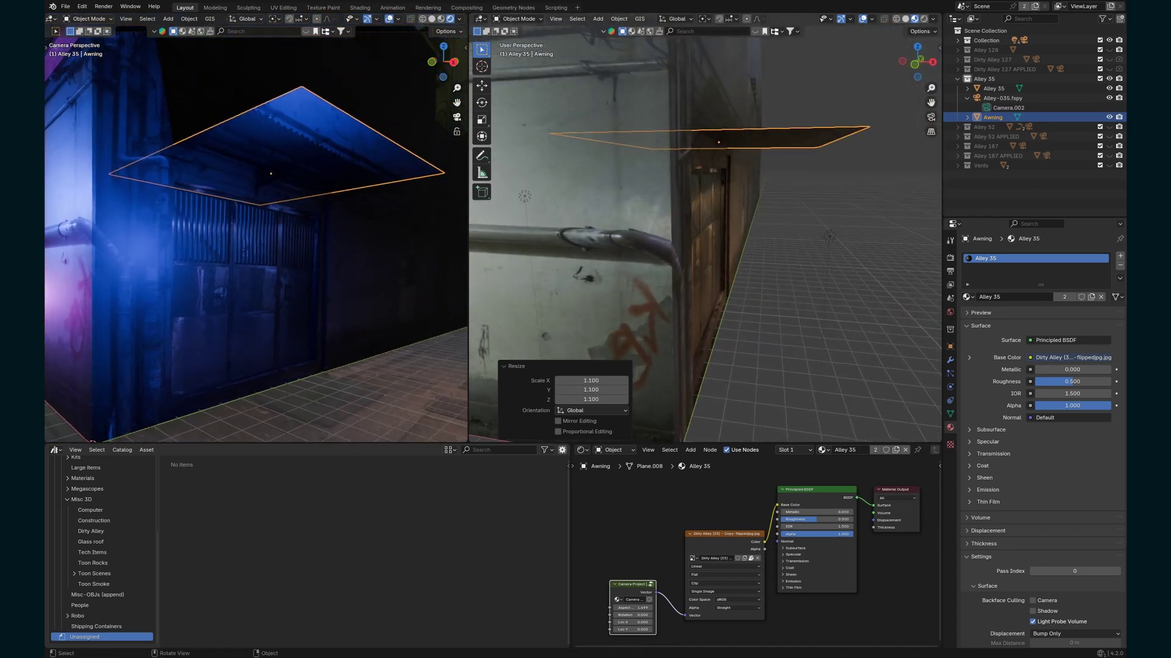
pyautogui.press('g')
pyautogui.press('x')
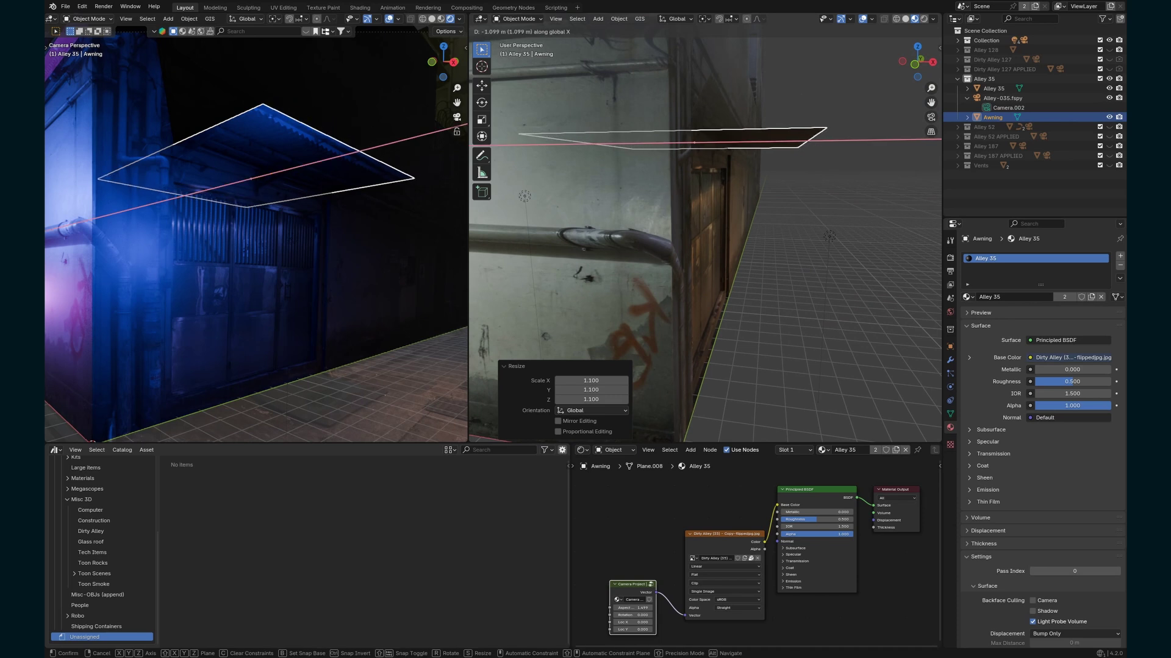
pyautogui.press('Return')
# Add 30 evenly spaced loop cuts across the awning plane in Edit Mode.
pyautogui.moveTo(732, 232); pyautogui.dragTo(585, 305, button='middle')
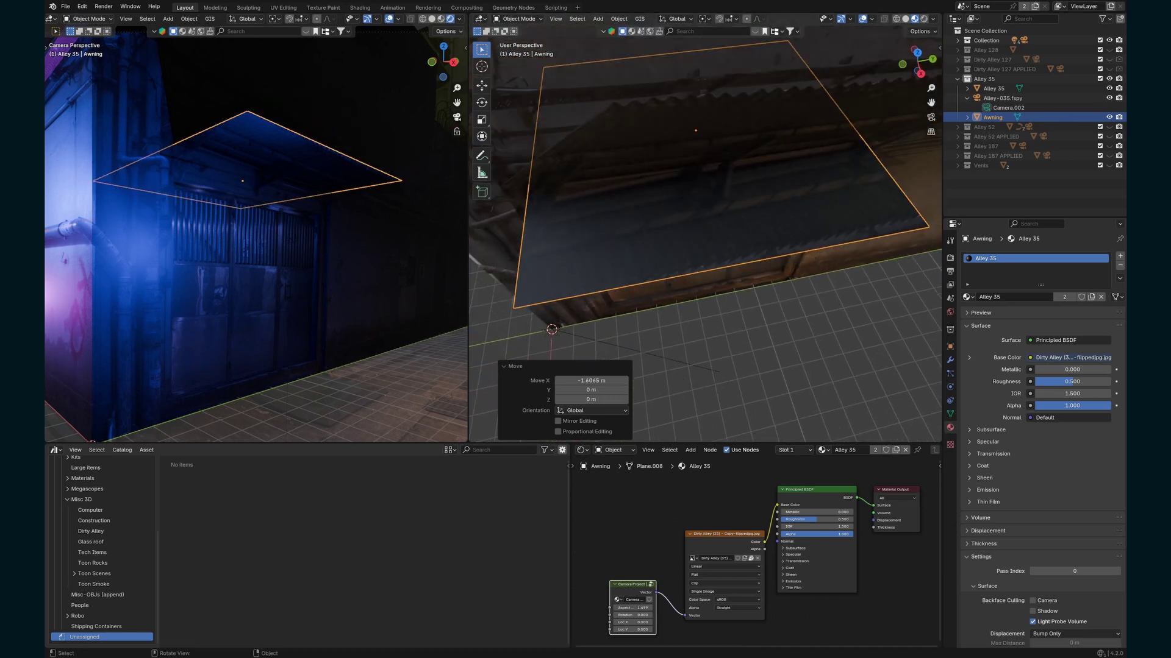
pyautogui.moveTo(659, 287); pyautogui.dragTo(659, 269, button='middle')
pyautogui.press('Tab')
pyautogui.click(481, 261)
pyautogui.click(710, 217)
pyautogui.moveTo(591, 347); pyautogui.dragTo(679, 347)
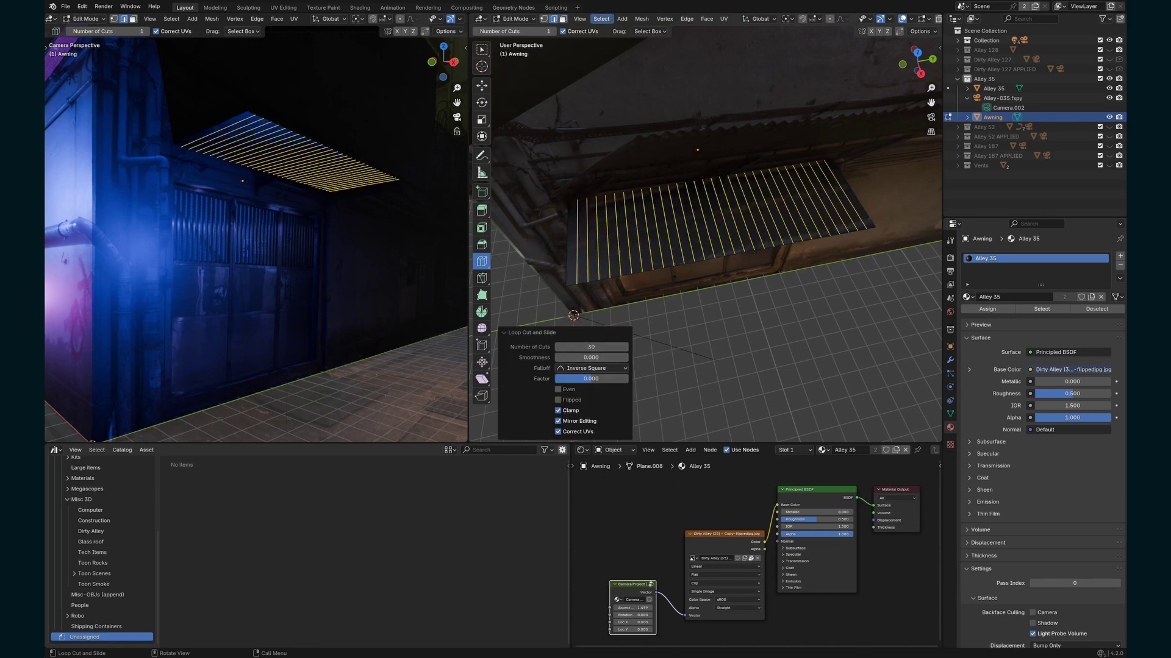
# Checker-deselect the awning's cut edges, raise every other edge slightly along Z to corrugate it, and return to Object Mode.
pyautogui.click(601, 18)
pyautogui.click(627, 114)
pyautogui.moveTo(695, 201); pyautogui.dragTo(687, 144, button='middle')
pyautogui.press('g')
pyautogui.press('z')
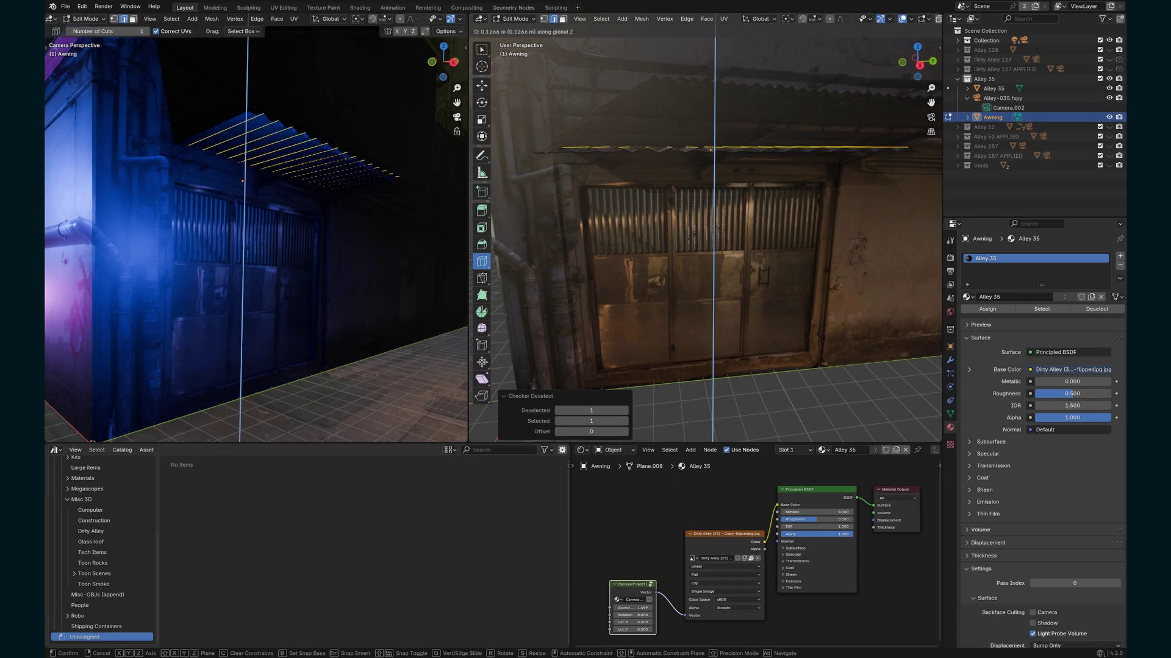
pyautogui.press('Return')
pyautogui.press('Tab')
# Set the colour of the duplicated point light above the awning to red, and deselect the light.
pyautogui.moveTo(701, 213); pyautogui.dragTo(671, 201, button='middle')
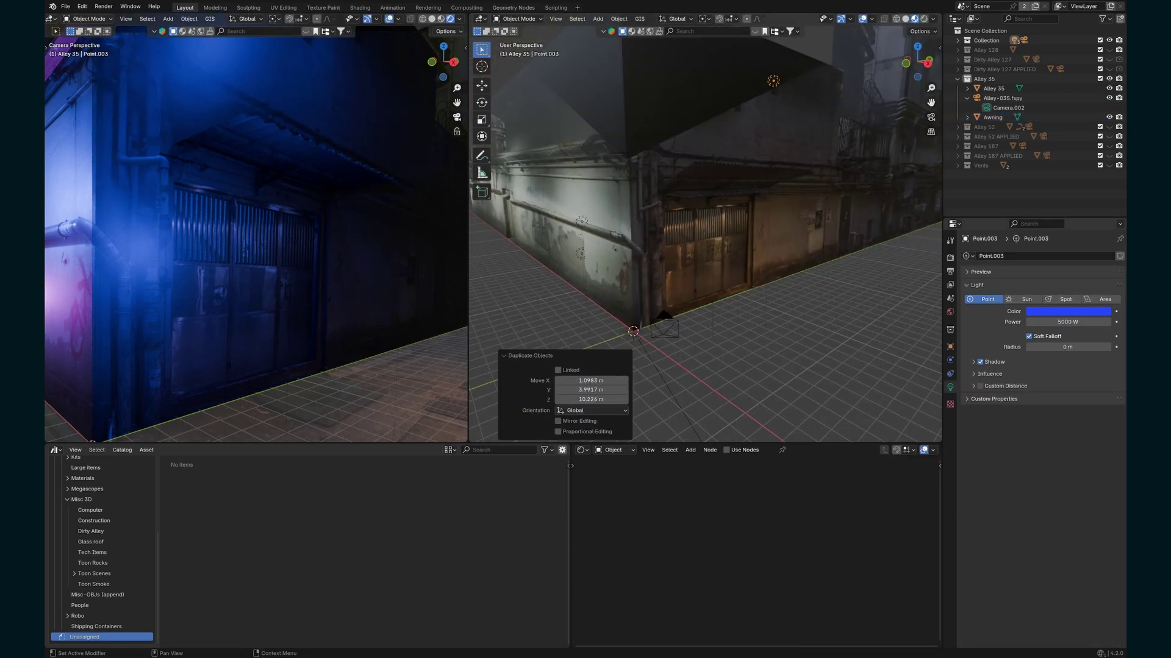
pyautogui.click(1068, 311)
pyautogui.click(1060, 250)
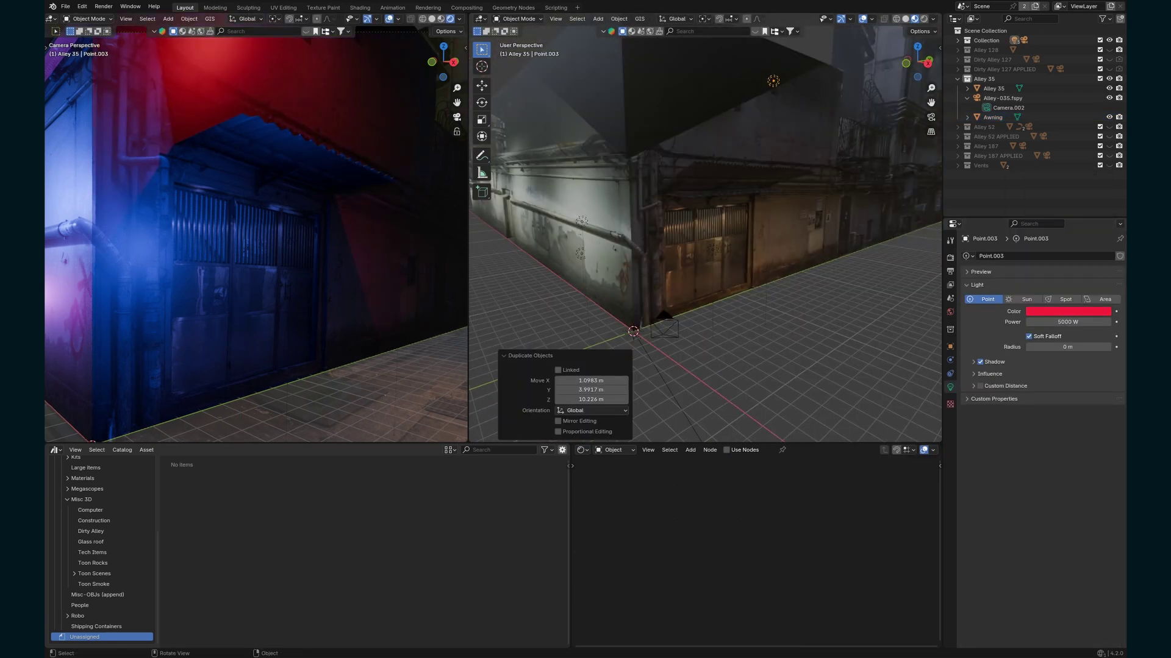
pyautogui.hotkey('alt', 'a')
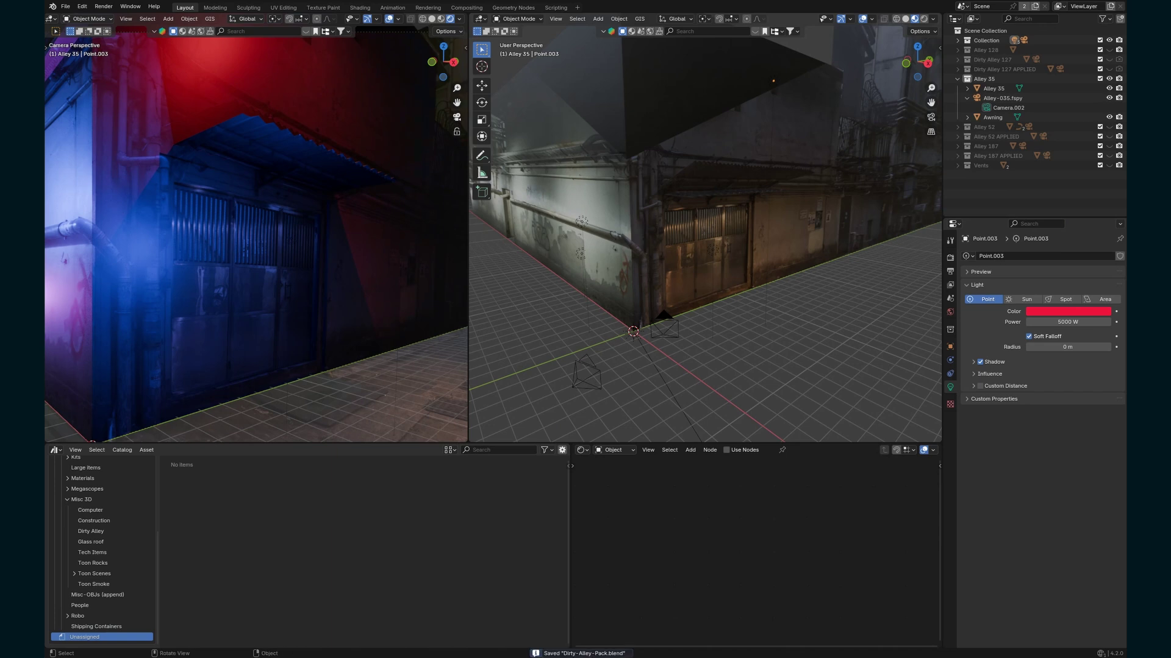
# Add horizontal loop cuts to the Alley 35 mesh along the lower and upper edges of the door's corrugated window panels.
pyautogui.moveTo(704, 244); pyautogui.dragTo(595, 227, button='middle')
pyautogui.scroll(6, 705, 234)
pyautogui.moveTo(658, 244); pyautogui.dragTo(707, 202, button='middle')
pyautogui.scroll(1, 705, 234)
pyautogui.click(707, 201)
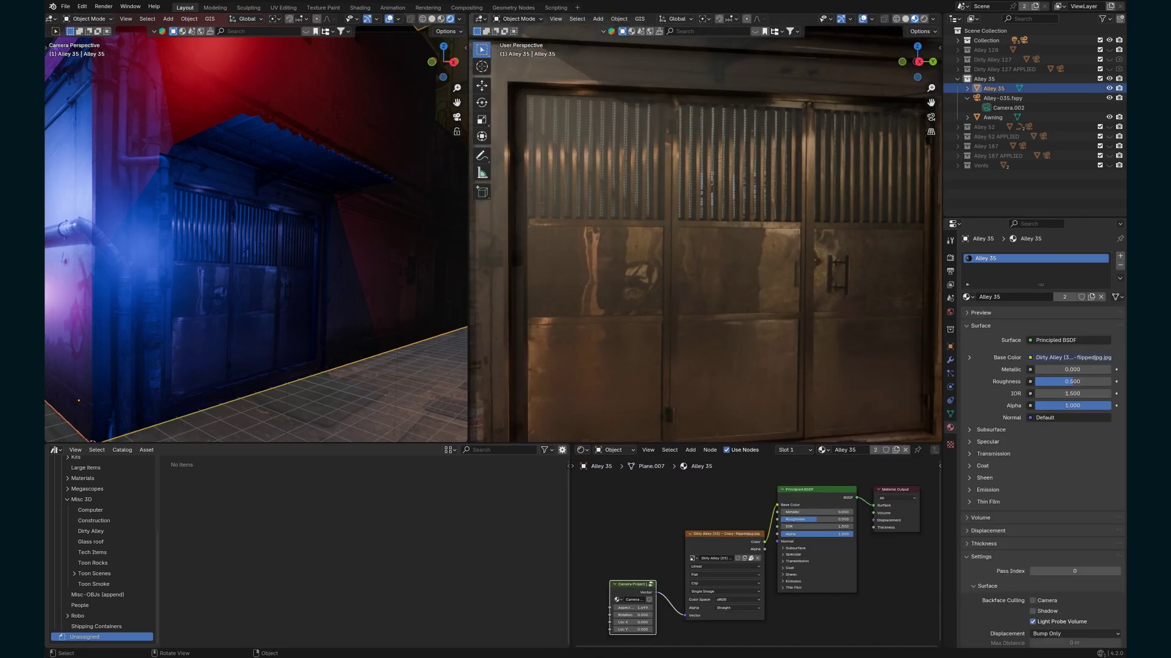
pyautogui.press('Tab')
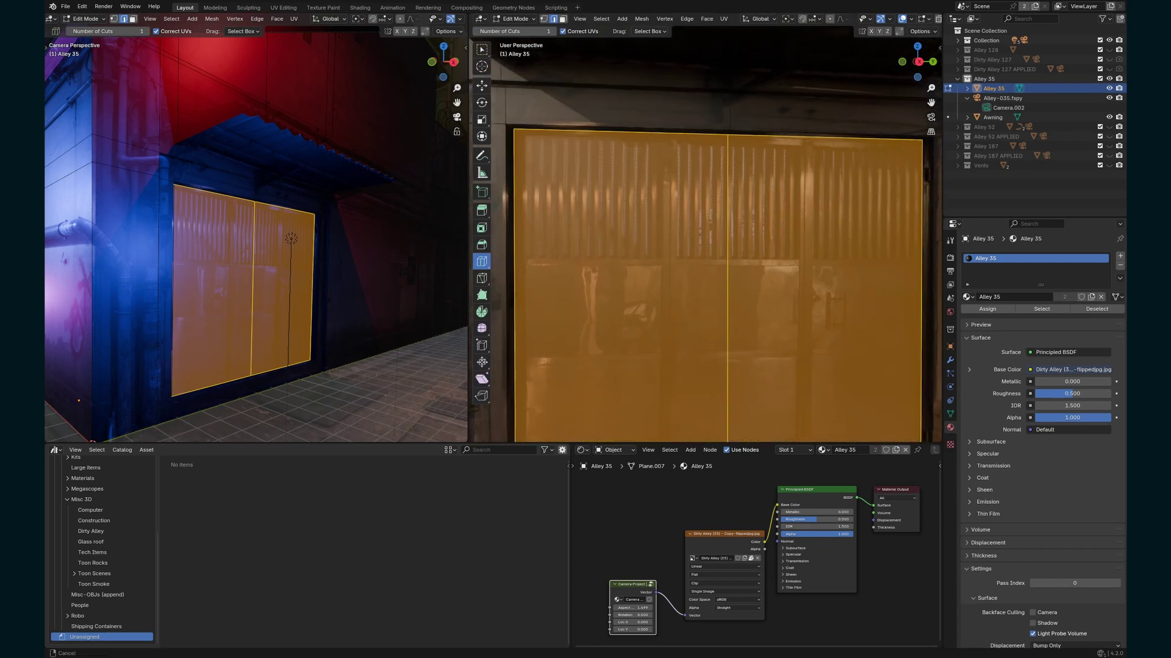
pyautogui.keyDown('shift'); pyautogui.moveTo(814, 298); pyautogui.dragTo(818, 301, button='middle'); pyautogui.keyUp('shift')
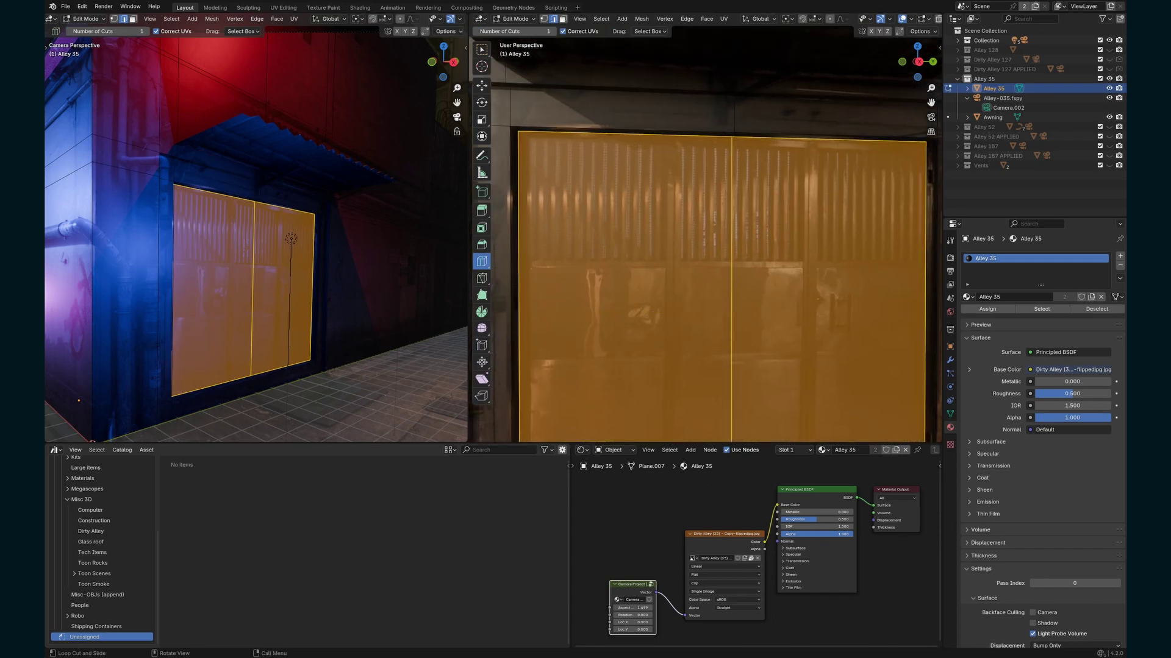
pyautogui.moveTo(906, 308); pyautogui.dragTo(907, 261)
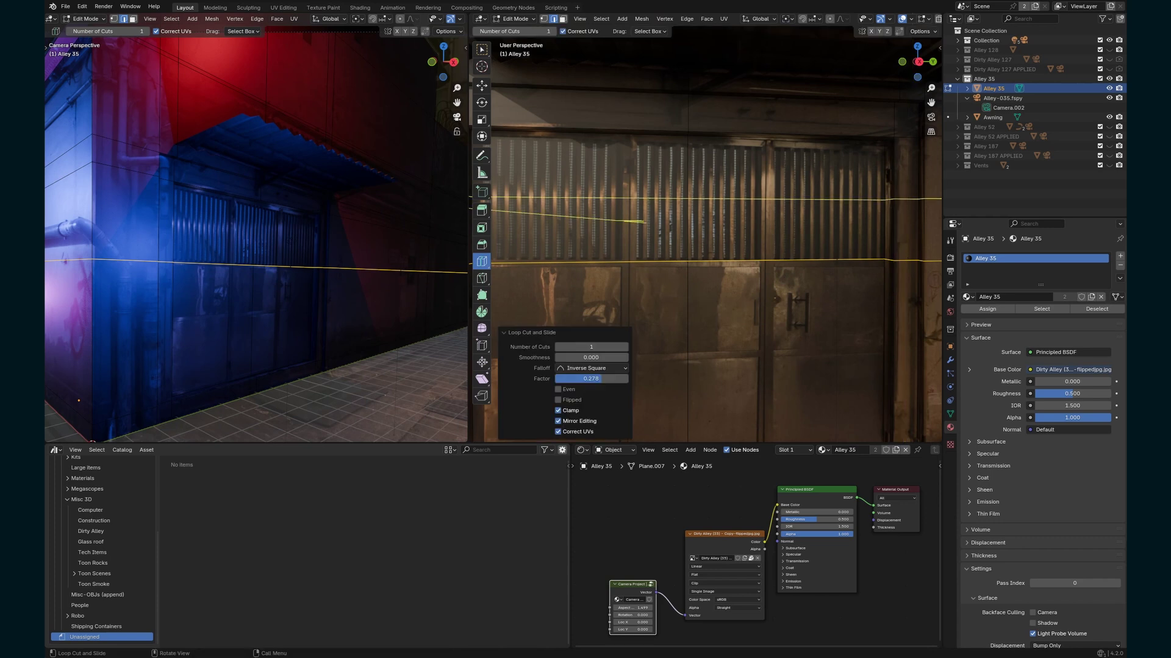
pyautogui.moveTo(902, 203); pyautogui.dragTo(902, 147)
# Select the corrugated window faces of all three door panels and separate them into their own object.
pyautogui.keyDown('shift'); pyautogui.moveTo(811, 201); pyautogui.dragTo(914, 208, button='middle'); pyautogui.keyUp('shift')
pyautogui.moveTo(688, 149); pyautogui.dragTo(754, 154)
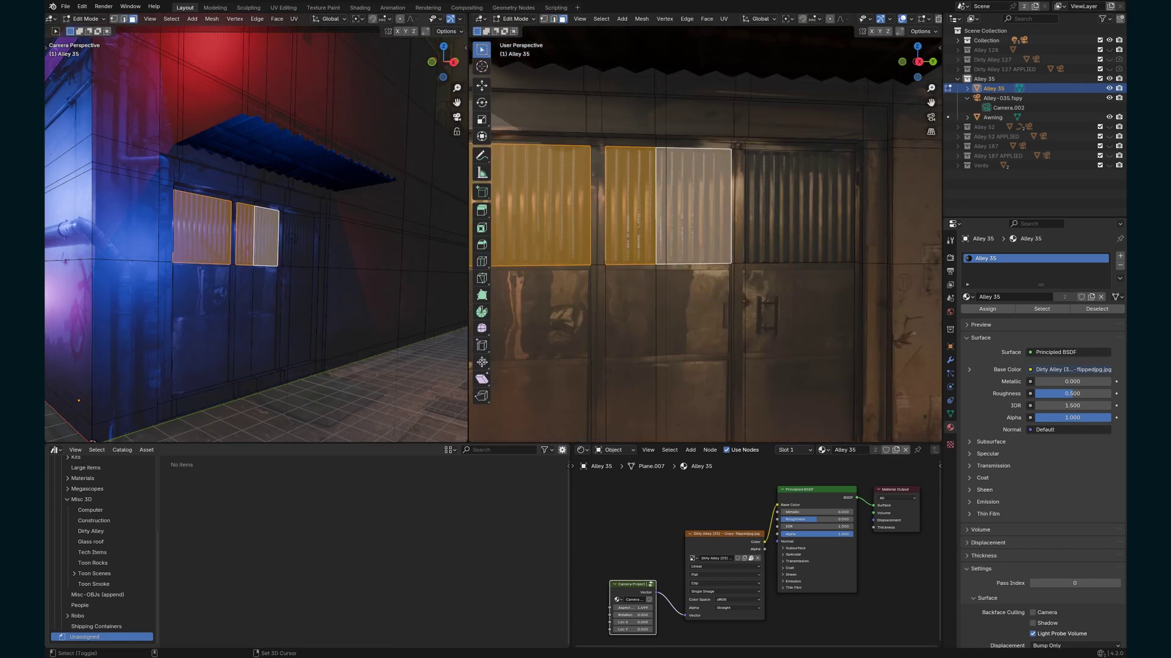
pyautogui.keyDown('shift'); pyautogui.click(291, 238); pyautogui.keyUp('shift')
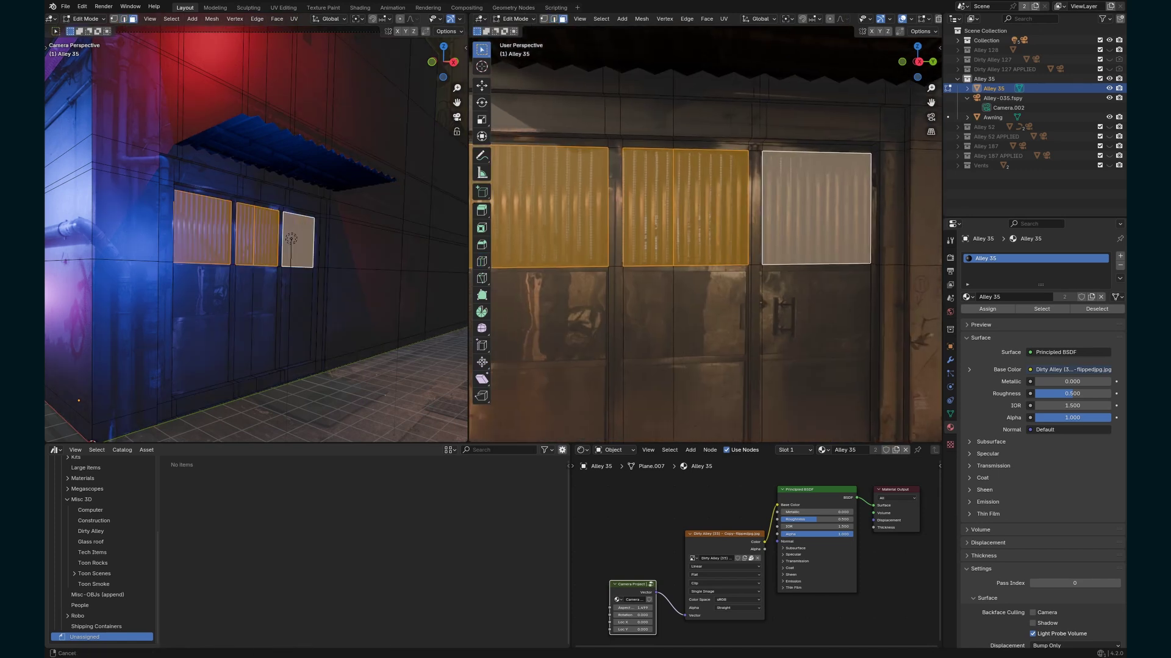
pyautogui.keyDown('shift'); pyautogui.moveTo(705, 232); pyautogui.dragTo(838, 239, button='middle'); pyautogui.keyUp('shift')
pyautogui.press('p')
pyautogui.click(745, 242)
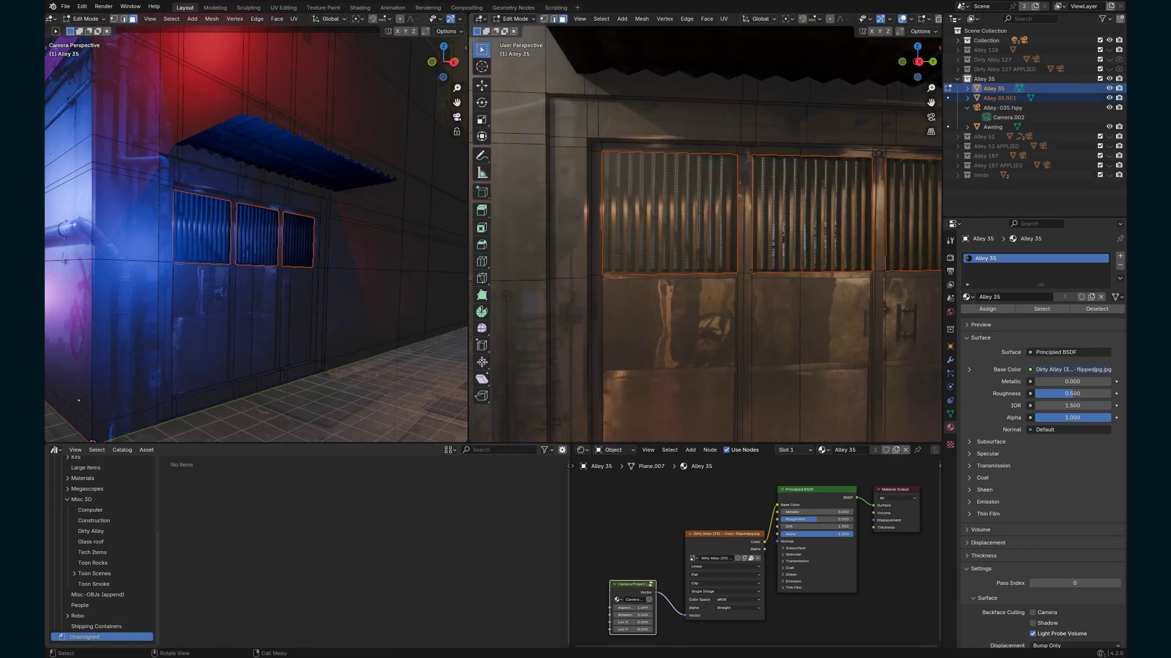
# Rename the separated window object as Window Grate and enter Edit Mode on it.
pyautogui.press('Tab')
pyautogui.click(759, 238)
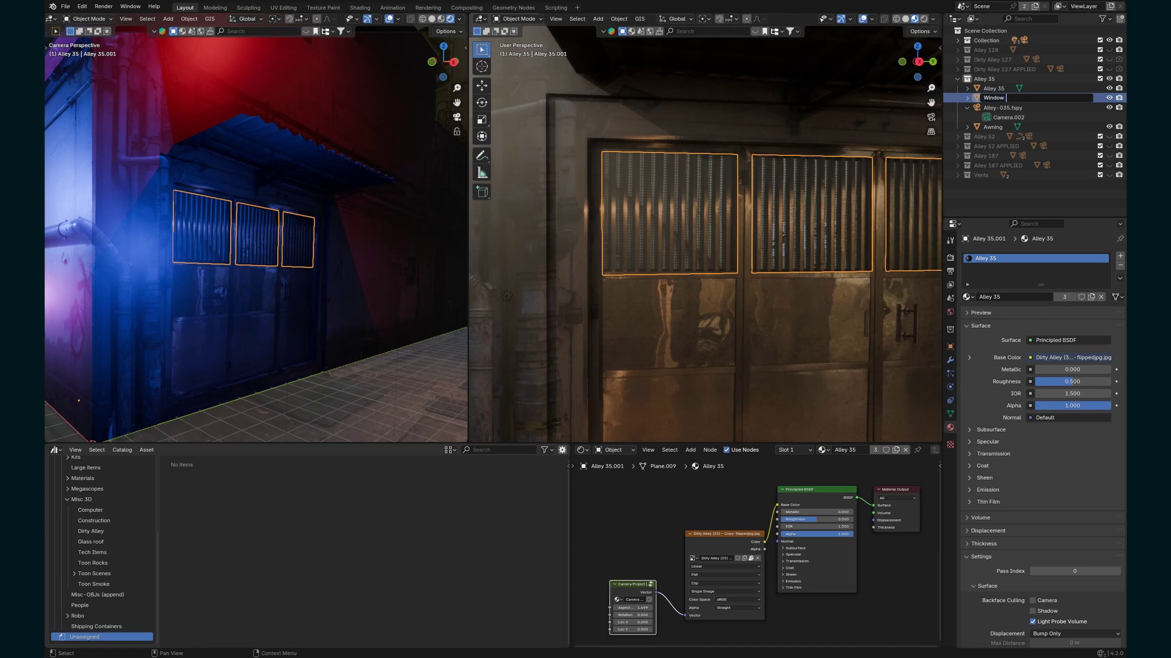
pyautogui.press('Return')
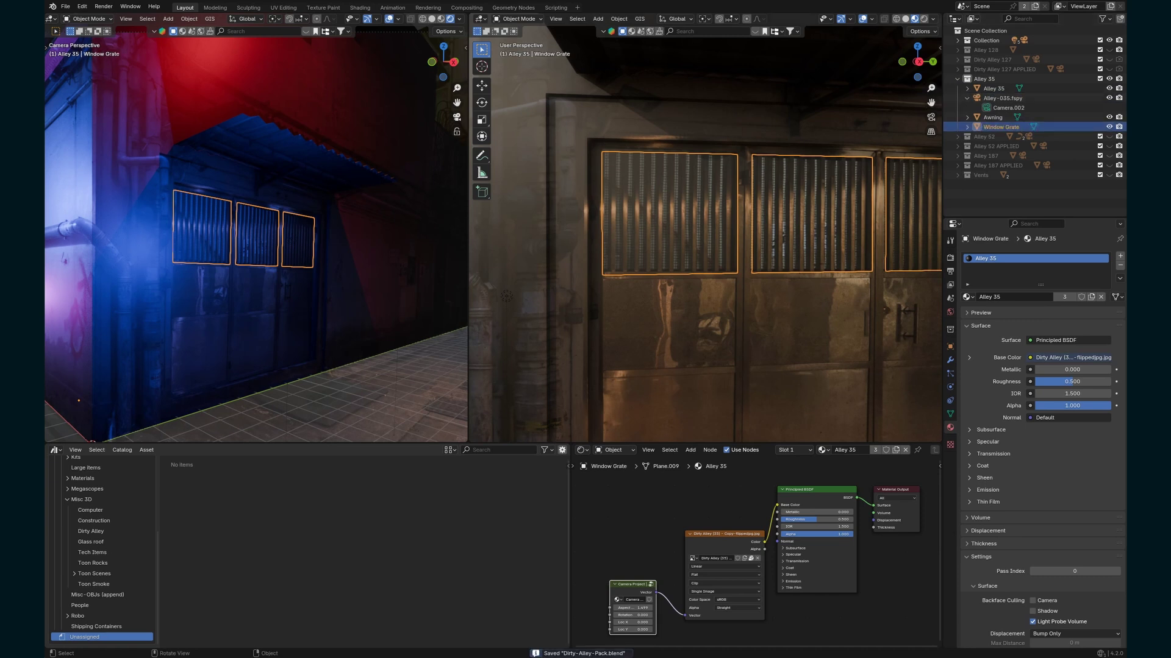
pyautogui.press('Tab')
pyautogui.moveTo(793, 208); pyautogui.dragTo(827, 220)
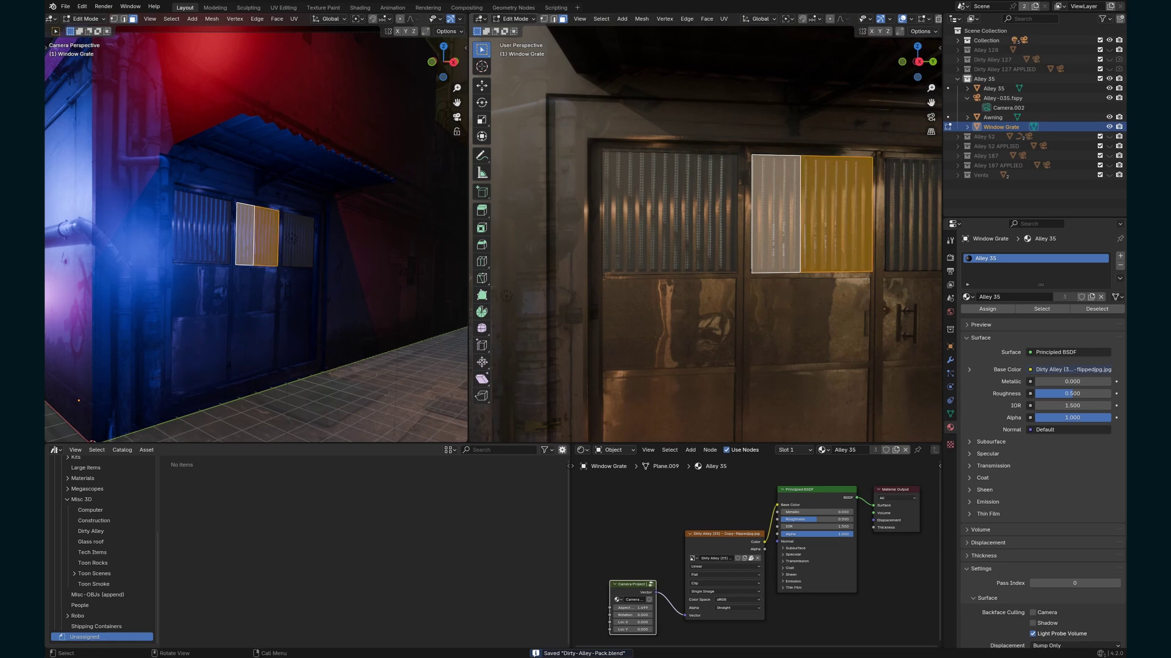
pyautogui.press('g')
pyautogui.click(860, 236)
pyautogui.hotkey('ctrl', 'z')
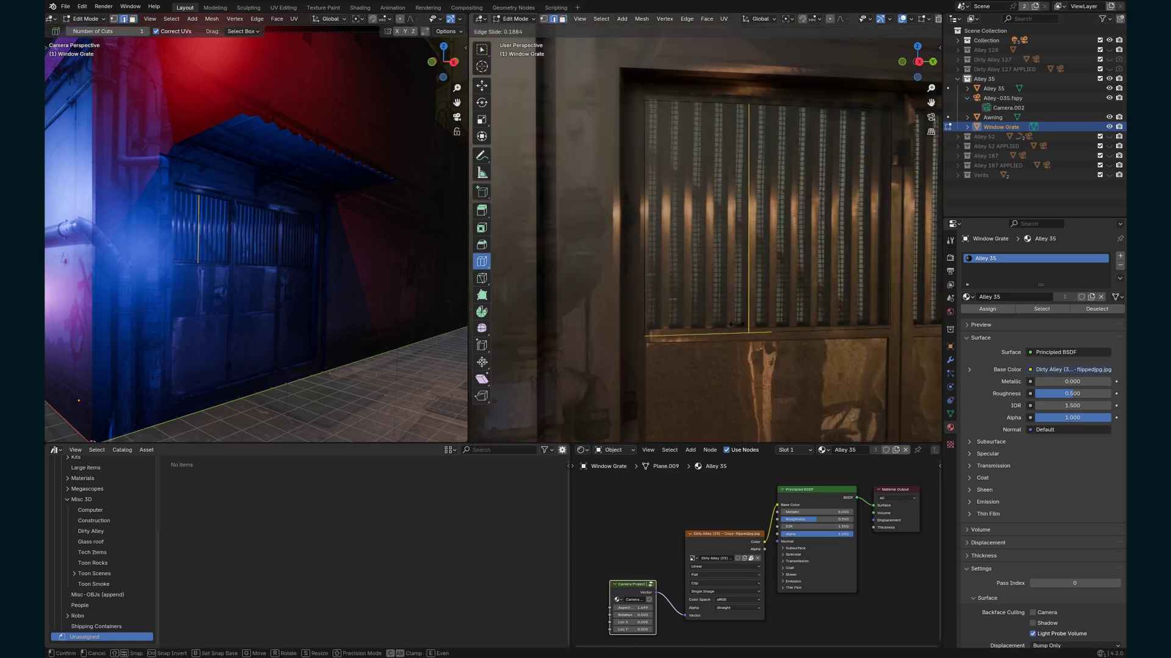
# Add vertical loop cuts along the slat edges of the first window grate panel, nearest the building corner.
pyautogui.click(660, 329)
pyautogui.moveTo(676, 330); pyautogui.dragTo(703, 329)
pyautogui.moveTo(721, 328); pyautogui.dragTo(723, 328)
pyautogui.moveTo(751, 328); pyautogui.dragTo(754, 328)
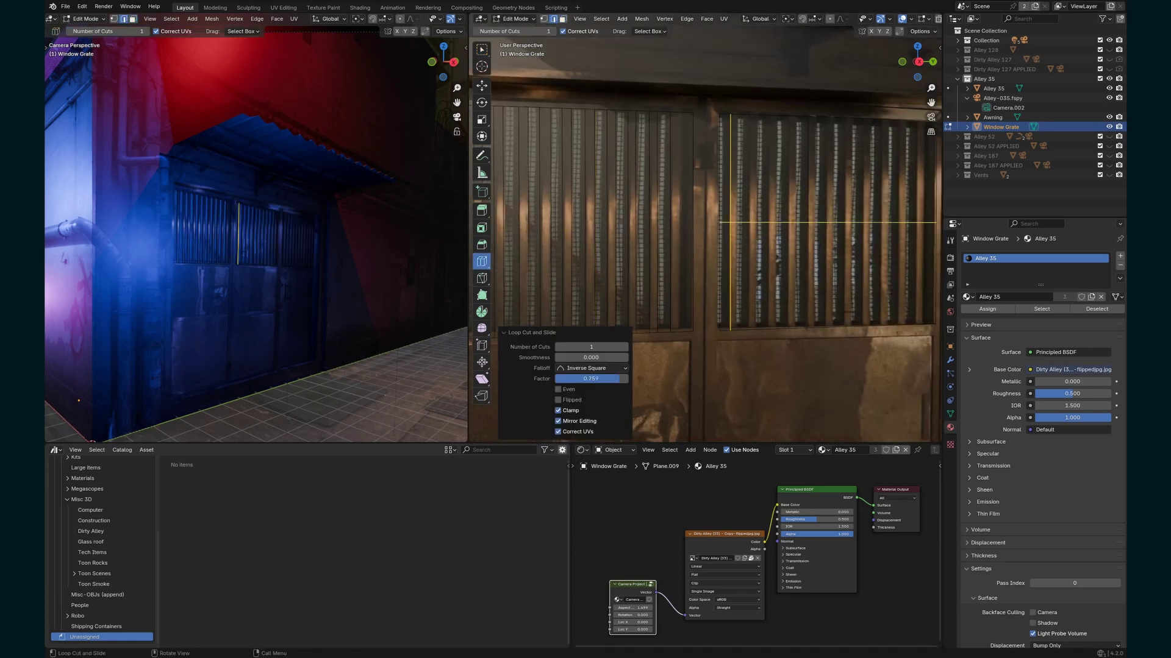
# Add vertical loop cuts along the slat edges of the middle window grate panel and the one farthest from the corner.
pyautogui.click(758, 323)
pyautogui.moveTo(779, 325); pyautogui.dragTo(776, 324)
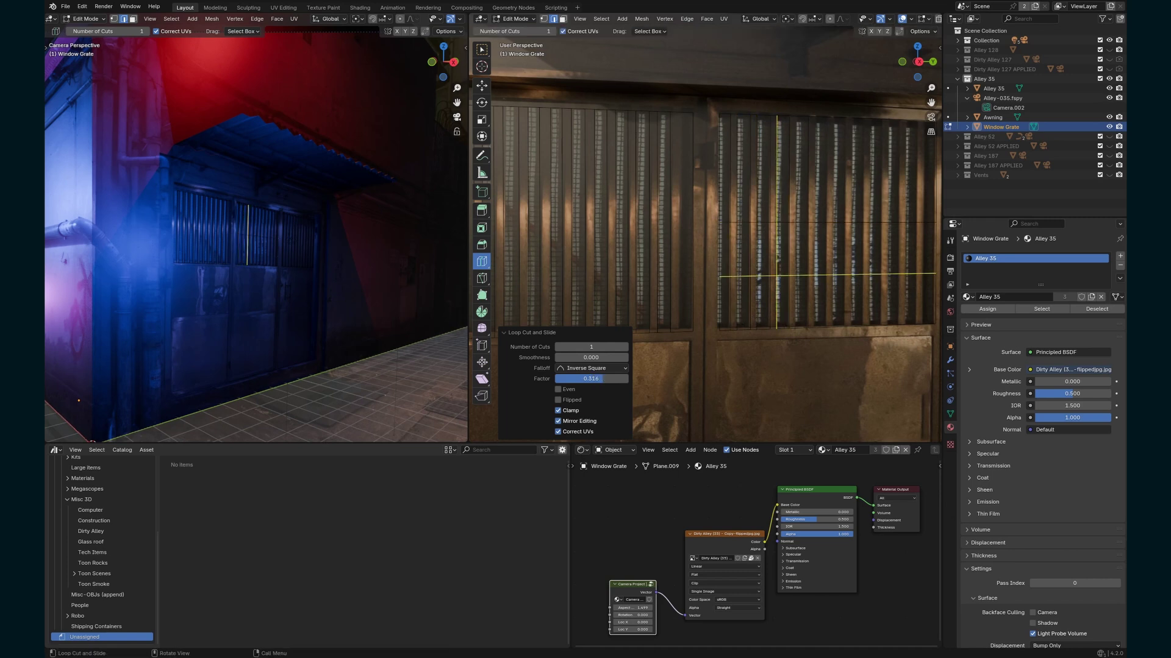
pyautogui.keyDown('shift'); pyautogui.moveTo(853, 256); pyautogui.dragTo(731, 257, button='middle'); pyautogui.keyUp('shift')
pyautogui.scroll(2, 780, 256)
pyautogui.moveTo(786, 332); pyautogui.dragTo(785, 333)
pyautogui.moveTo(765, 332); pyautogui.dragTo(763, 333)
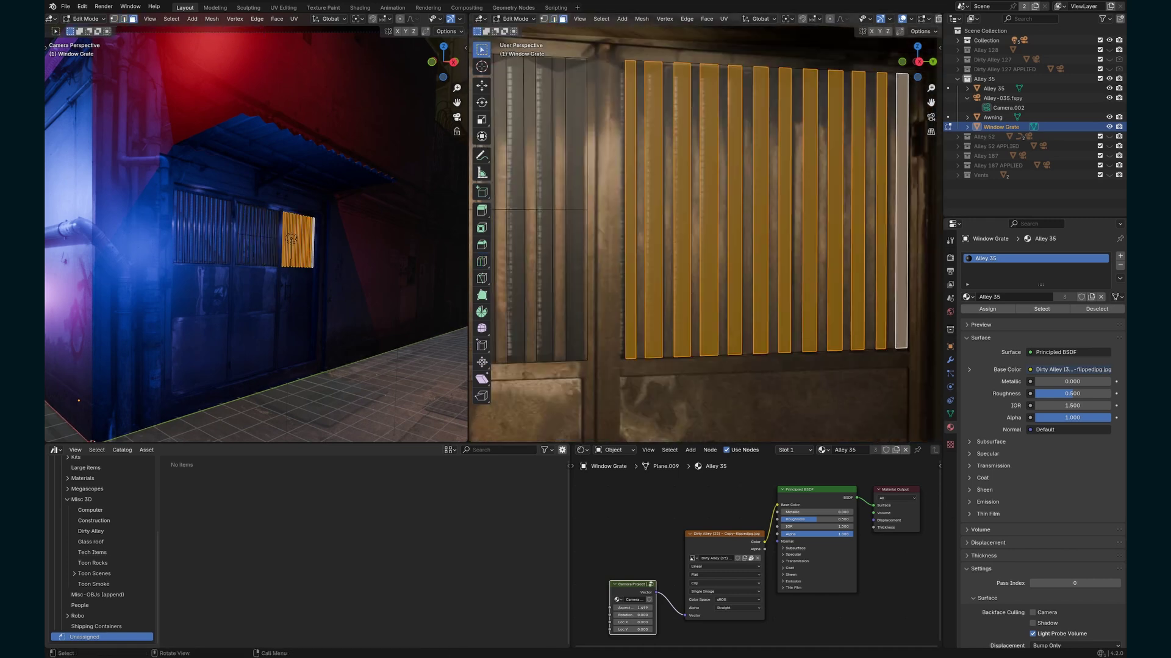
# Add the alternating slat faces of the middle and corner-side window grate panels to the selection and extrude all selected slats.
pyautogui.keyDown('shift'); pyautogui.click(684, 119); pyautogui.keyUp('shift')
pyautogui.keyDown('shift'); pyautogui.click(653, 271); pyautogui.keyUp('shift')
pyautogui.keyDown('shift'); pyautogui.click(653, 119); pyautogui.keyUp('shift')
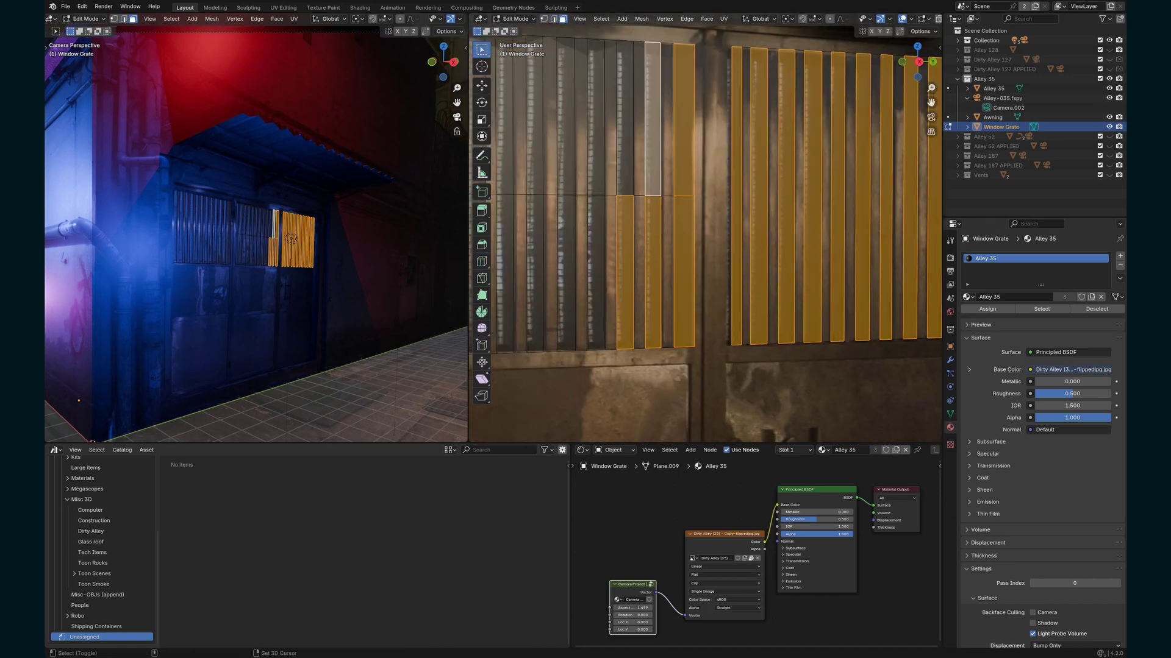
pyautogui.keyDown('shift'); pyautogui.click(625, 119); pyautogui.keyUp('shift')
pyautogui.keyDown('shift'); pyautogui.click(595, 119); pyautogui.keyUp('shift')
pyautogui.keyDown('shift'); pyautogui.click(566, 272); pyautogui.keyUp('shift')
pyautogui.keyDown('shift'); pyautogui.click(535, 271); pyautogui.keyUp('shift')
pyautogui.keyDown('shift'); pyautogui.moveTo(536, 256); pyautogui.dragTo(730, 265, button='middle'); pyautogui.keyUp('shift')
pyautogui.keyDown('shift'); pyautogui.click(641, 122); pyautogui.keyUp('shift')
pyautogui.keyDown('shift'); pyautogui.moveTo(609, 244); pyautogui.dragTo(833, 264, button='middle'); pyautogui.keyUp('shift')
pyautogui.keyDown('shift'); pyautogui.click(736, 224); pyautogui.keyUp('shift')
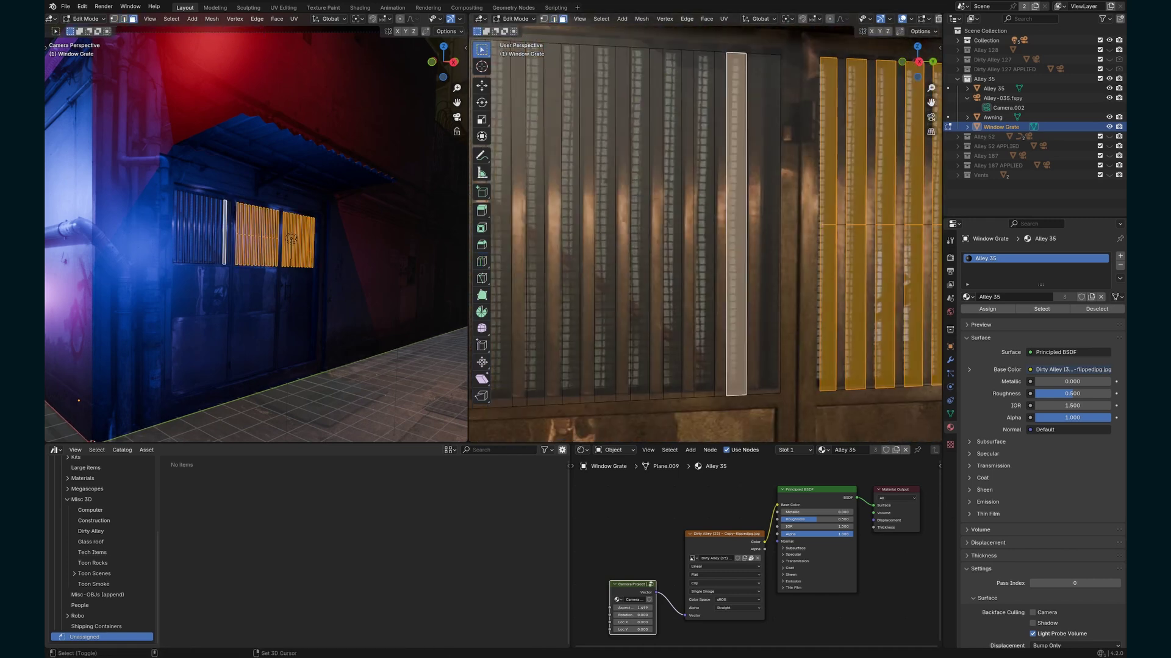
pyautogui.keyDown('shift'); pyautogui.click(704, 225); pyautogui.keyUp('shift')
pyautogui.keyDown('shift'); pyautogui.click(672, 225); pyautogui.keyUp('shift')
pyautogui.keyDown('shift'); pyautogui.click(640, 225); pyautogui.keyUp('shift')
pyautogui.keyDown('shift'); pyautogui.moveTo(571, 244); pyautogui.dragTo(661, 225, button='middle'); pyautogui.keyUp('shift')
pyautogui.keyDown('shift'); pyautogui.click(585, 244); pyautogui.keyUp('shift')
pyautogui.keyDown('shift'); pyautogui.click(596, 244); pyautogui.keyUp('shift')
pyautogui.press('e')
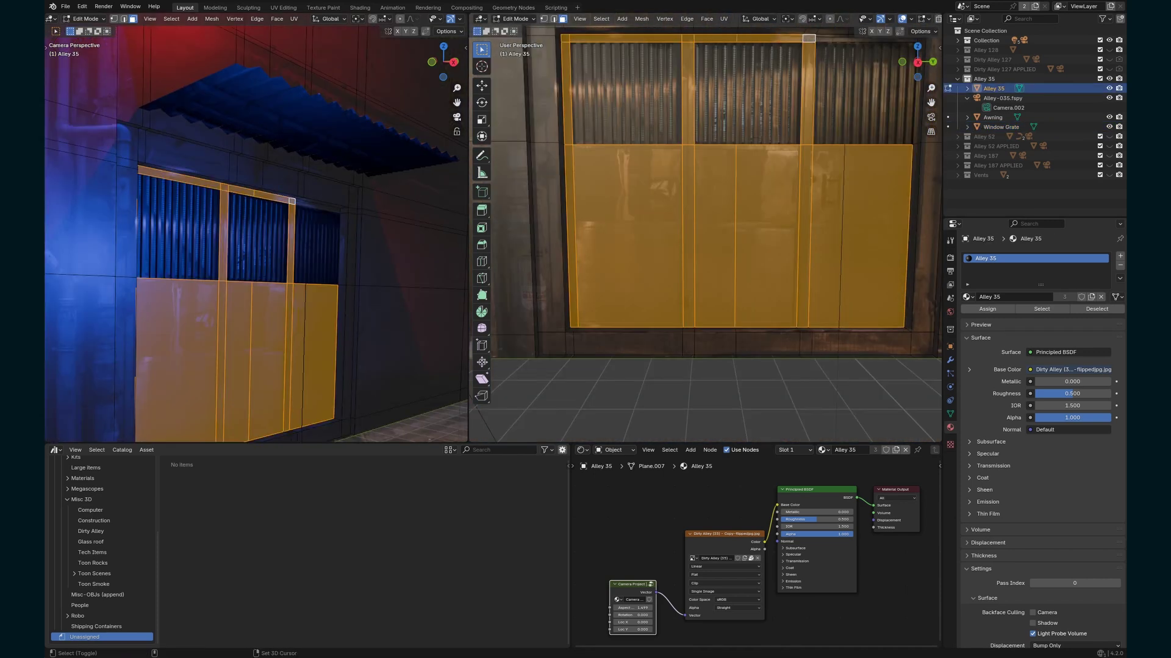
# Separate the selected door panel and frame faces into their own object and rename it door.
pyautogui.moveTo(755, 140)
pyautogui.keyDown('shift'); pyautogui.mouseDown(button='middle')
pyautogui.moveTo(638, 166)
pyautogui.moveTo(680, 171)
pyautogui.moveTo(750, 125)
pyautogui.mouseUp(button='middle'); pyautogui.keyUp('shift')
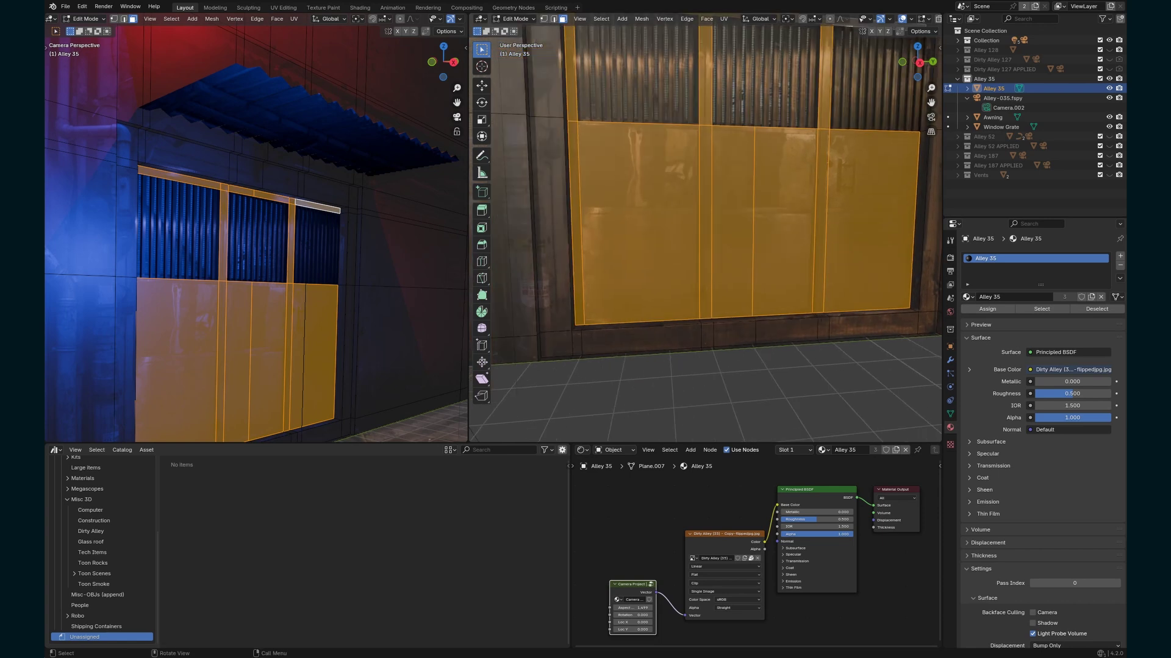
pyautogui.press('p')
pyautogui.click(726, 228)
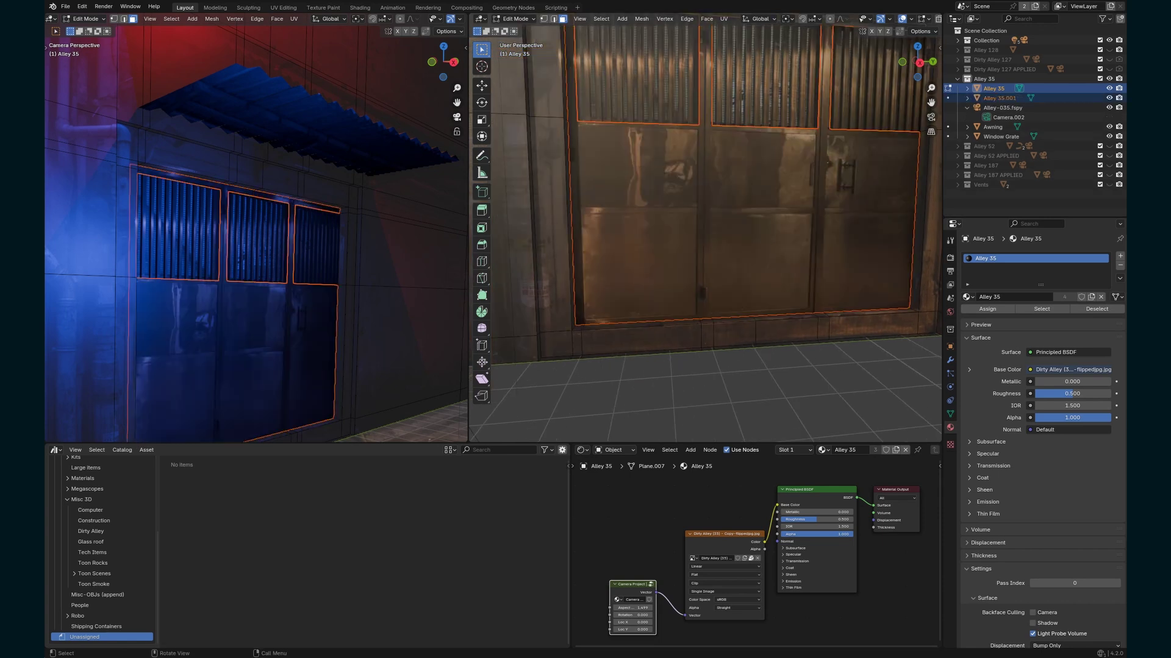
pyautogui.press('Tab')
pyautogui.click(727, 228)
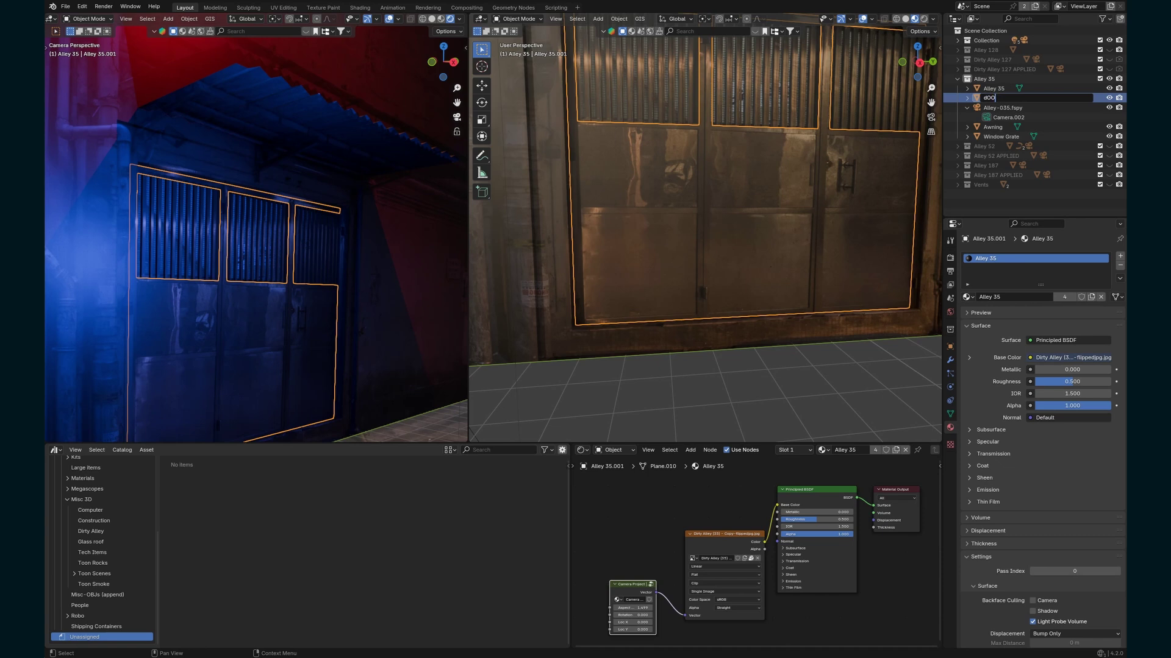
pyautogui.press('capslock')
pyautogui.write('door')
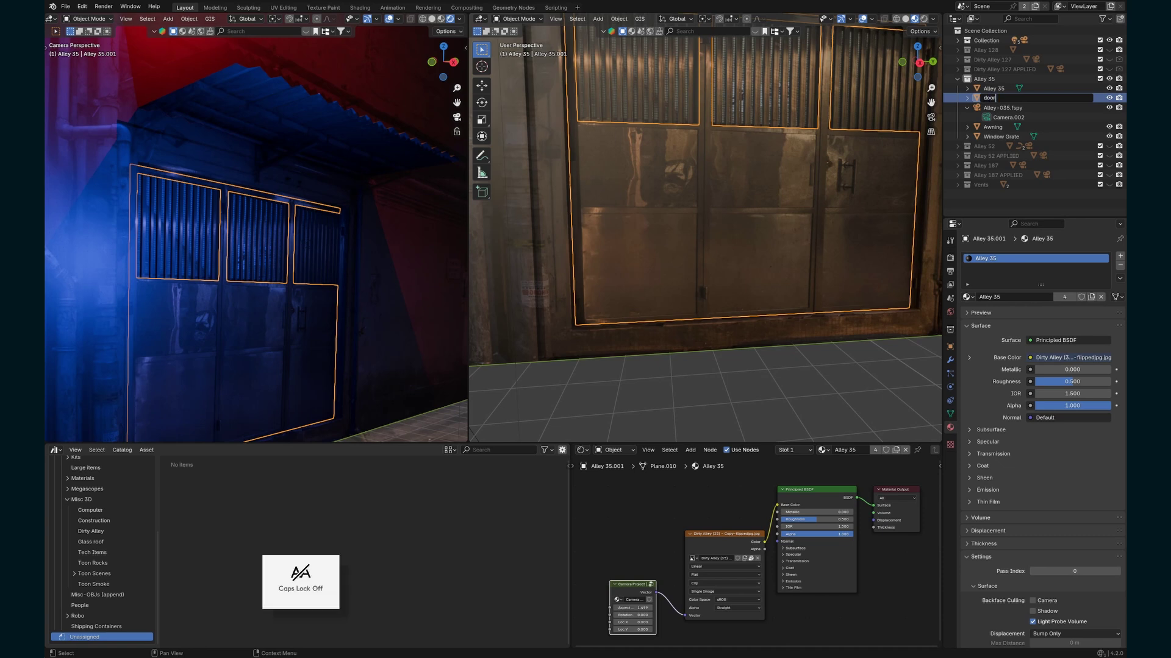
pyautogui.press('Return')
# Enter Edit Mode on the door and add a vertical loop cut along the seam between the first and second door panels.
pyautogui.scroll(1, 706, 239)
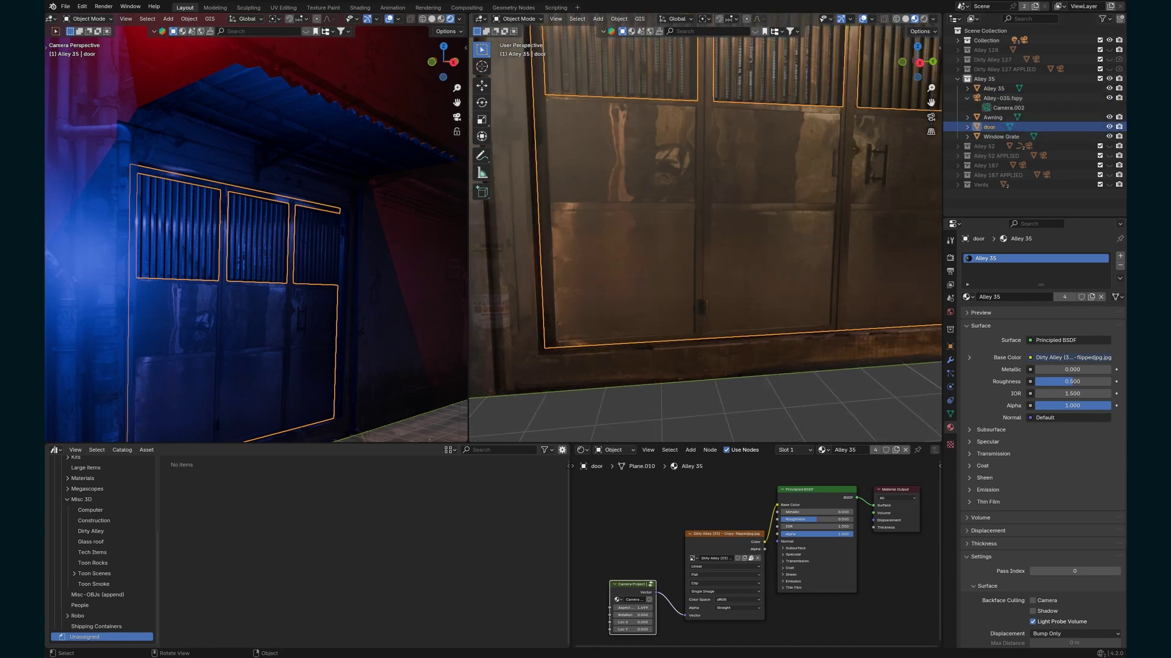
pyautogui.press('Tab')
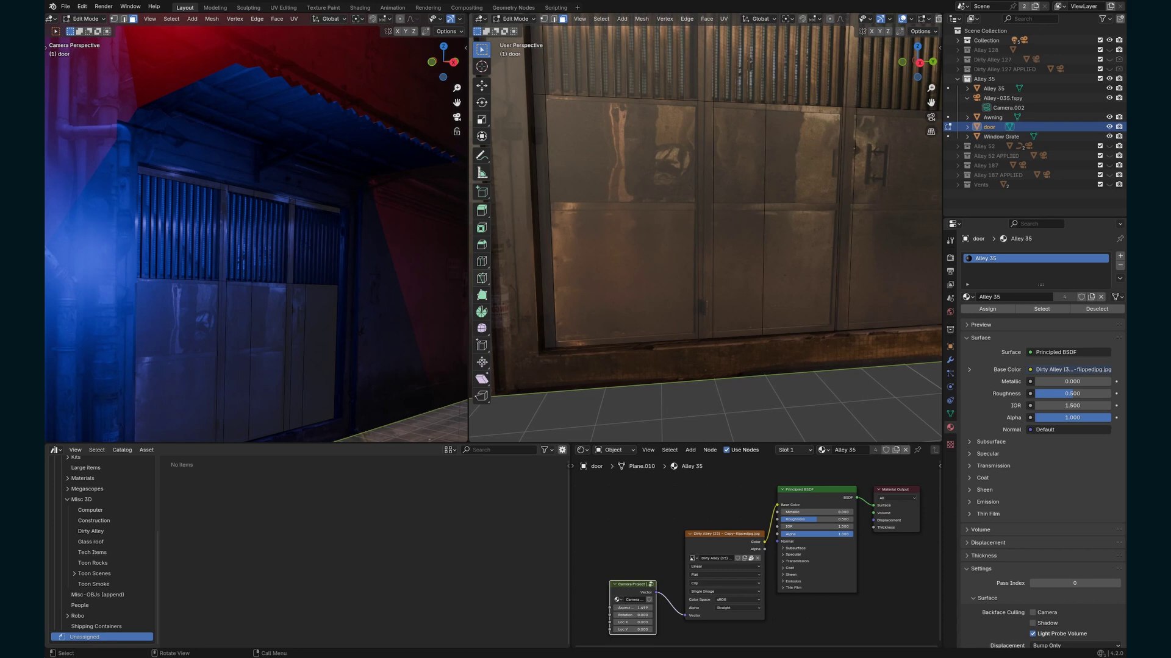
pyautogui.click(482, 261)
pyautogui.scroll(2, 701, 244)
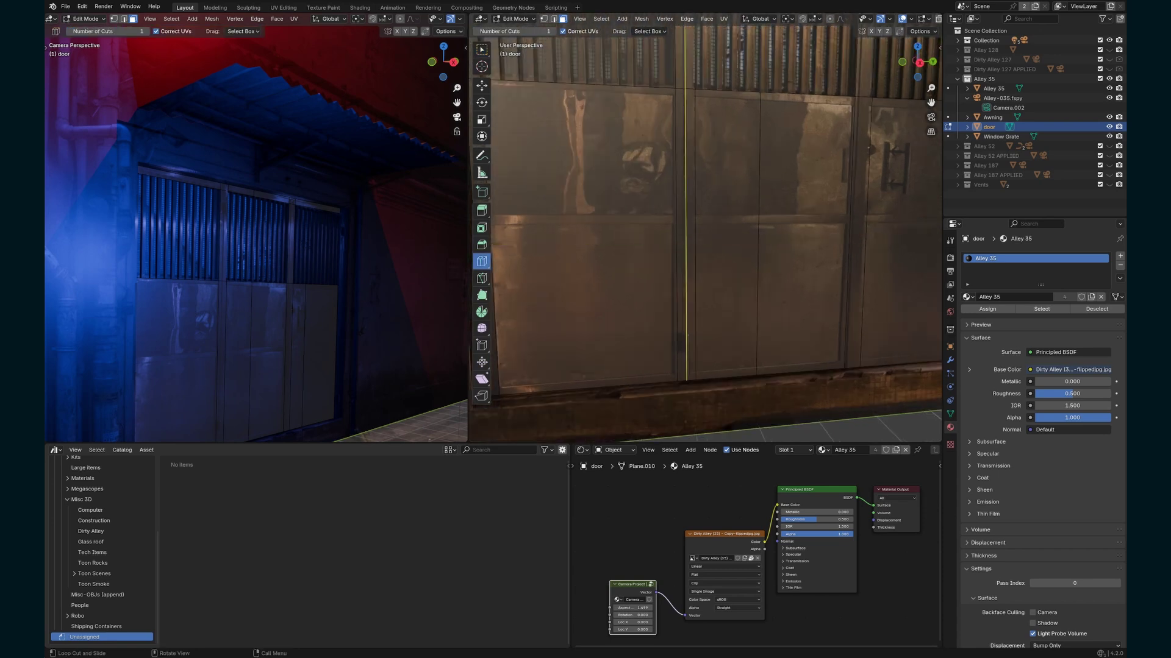
pyautogui.moveTo(687, 335); pyautogui.dragTo(686, 336)
pyautogui.moveTo(685, 244); pyautogui.dragTo(684, 244)
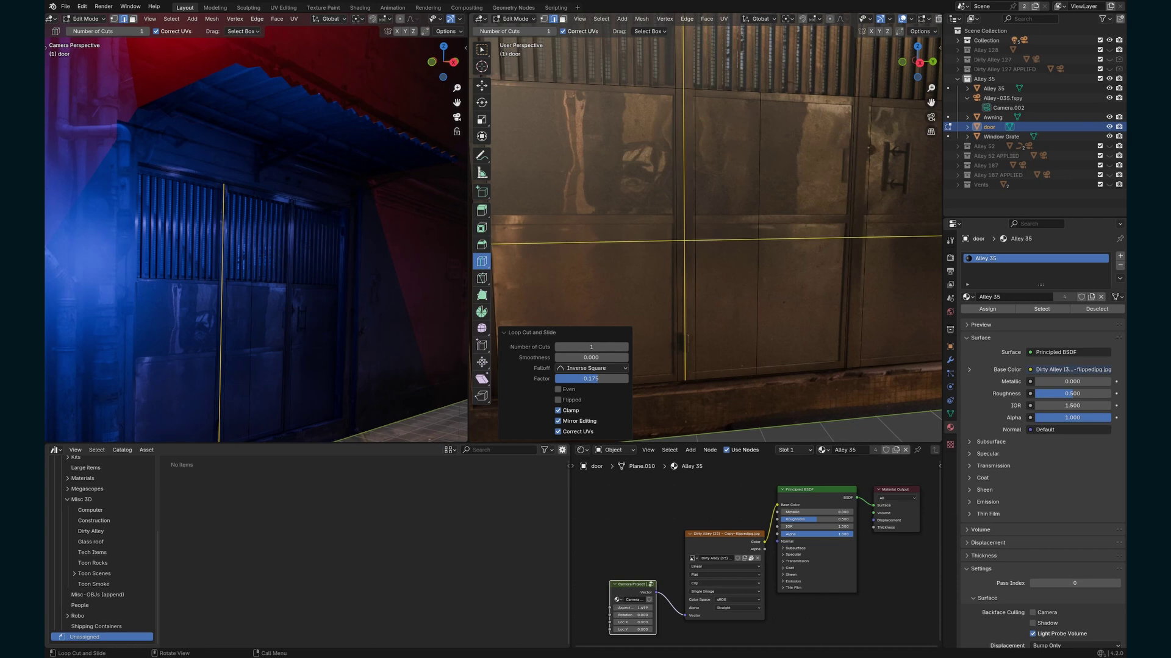
# Select the vertical seam edges between the door panels and at the door's far edge, and bevel them about 0.01 m wide with one segment.
pyautogui.keyDown('alt'); pyautogui.click(747, 183); pyautogui.keyUp('alt')
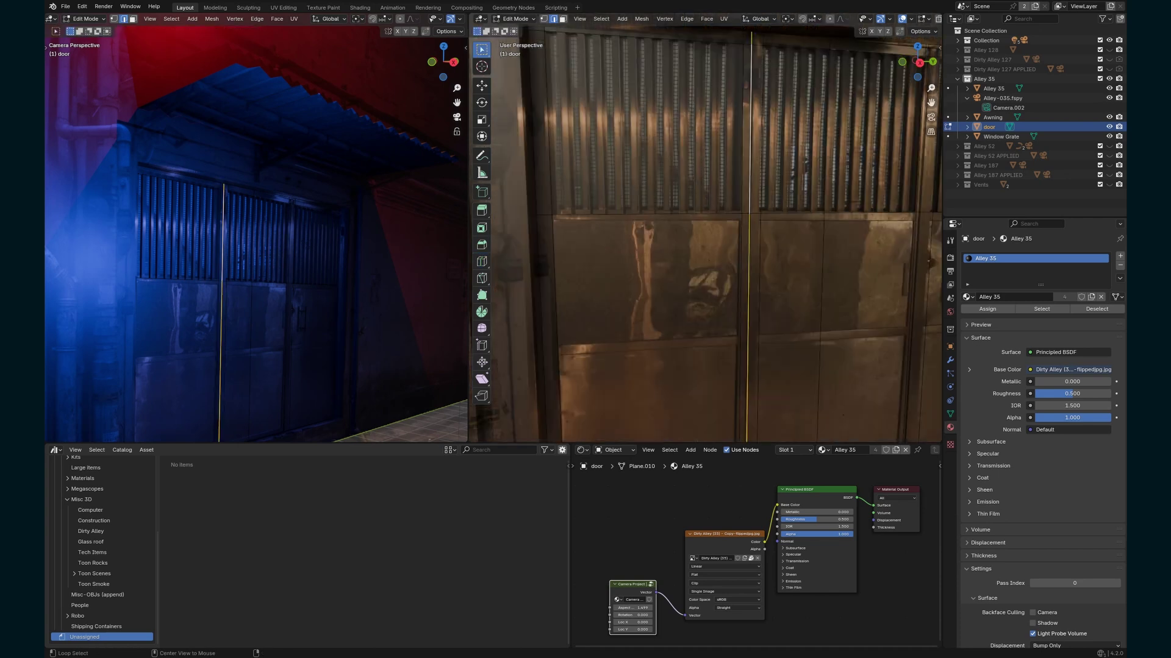
pyautogui.keyDown('shift'); pyautogui.moveTo(854, 206); pyautogui.dragTo(583, 157, button='middle'); pyautogui.keyUp('shift')
pyautogui.keyDown('shift'); pyautogui.moveTo(692, 238); pyautogui.dragTo(856, 194, button='middle'); pyautogui.keyUp('shift')
pyautogui.scroll(1, 705, 234)
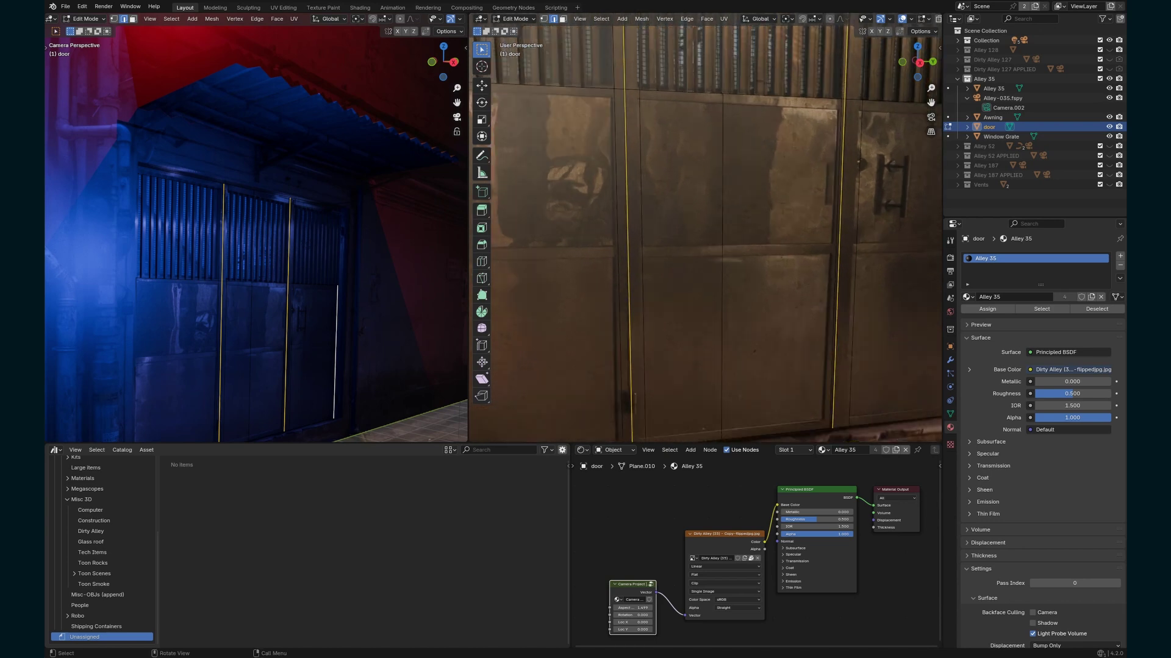
pyautogui.keyDown('shift'); pyautogui.moveTo(884, 146); pyautogui.dragTo(805, 67, button='middle'); pyautogui.keyUp('shift')
pyautogui.hotkey('ctrl', 'b')
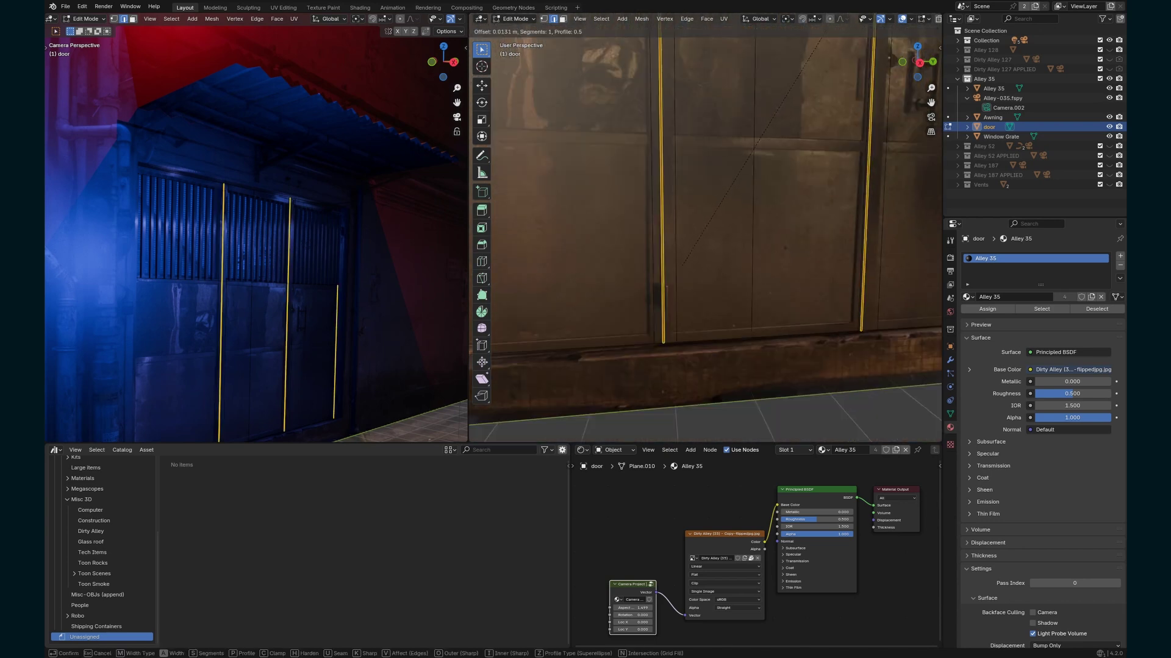
pyautogui.press('Return')
# Examine the bevelled door seams and the hinge areas near the sill from several angles, with the edit overlay hidden.
pyautogui.moveTo(732, 232); pyautogui.dragTo(801, 241, button='middle')
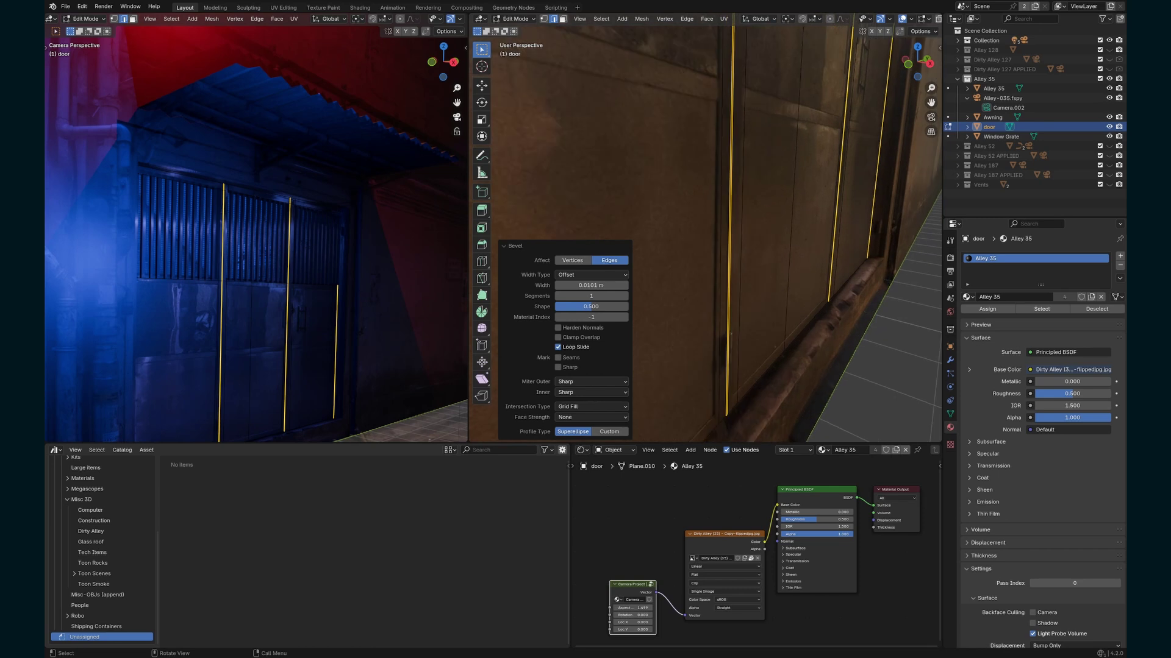
pyautogui.press('Tab')
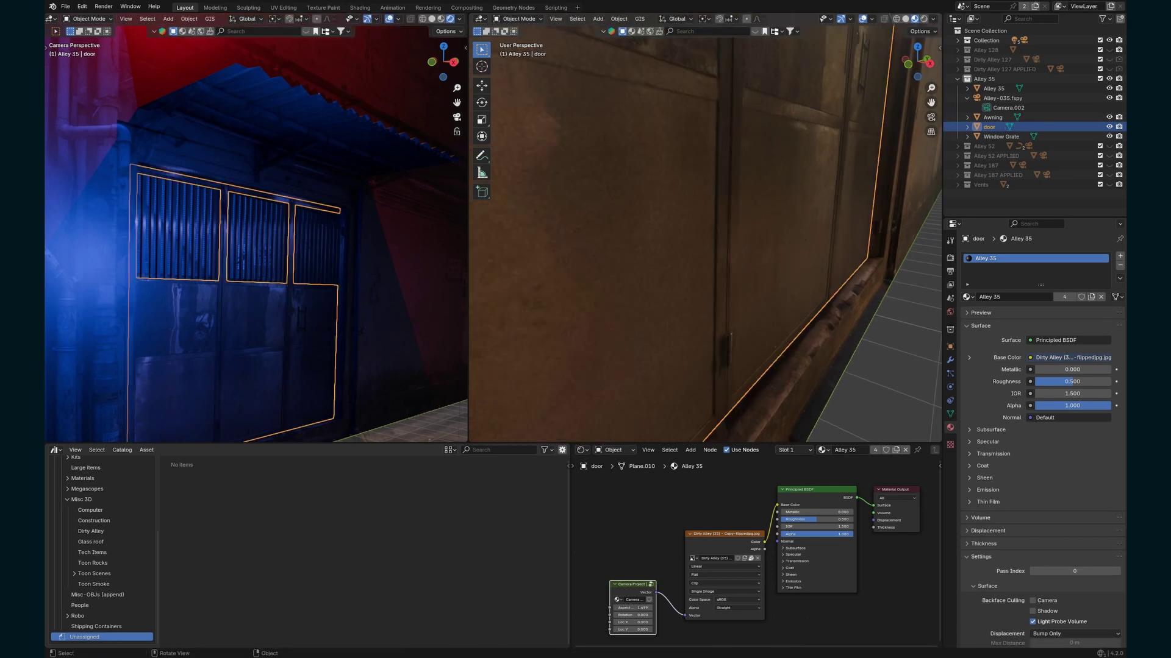
pyautogui.moveTo(793, 244); pyautogui.dragTo(741, 236, button='middle')
pyautogui.keyDown('shift'); pyautogui.moveTo(731, 347); pyautogui.dragTo(736, 196, button='middle'); pyautogui.keyUp('shift')
pyautogui.moveTo(830, 237); pyautogui.dragTo(884, 239, button='middle')
pyautogui.moveTo(793, 244); pyautogui.dragTo(754, 242, button='middle')
pyautogui.keyDown('shift'); pyautogui.moveTo(666, 352); pyautogui.dragTo(664, 200, button='middle'); pyautogui.keyUp('shift')
pyautogui.press('Tab')
# Add a cylinder to the door mesh, scale it down and move it in front of the door.
pyautogui.scroll(-6, 671, 226)
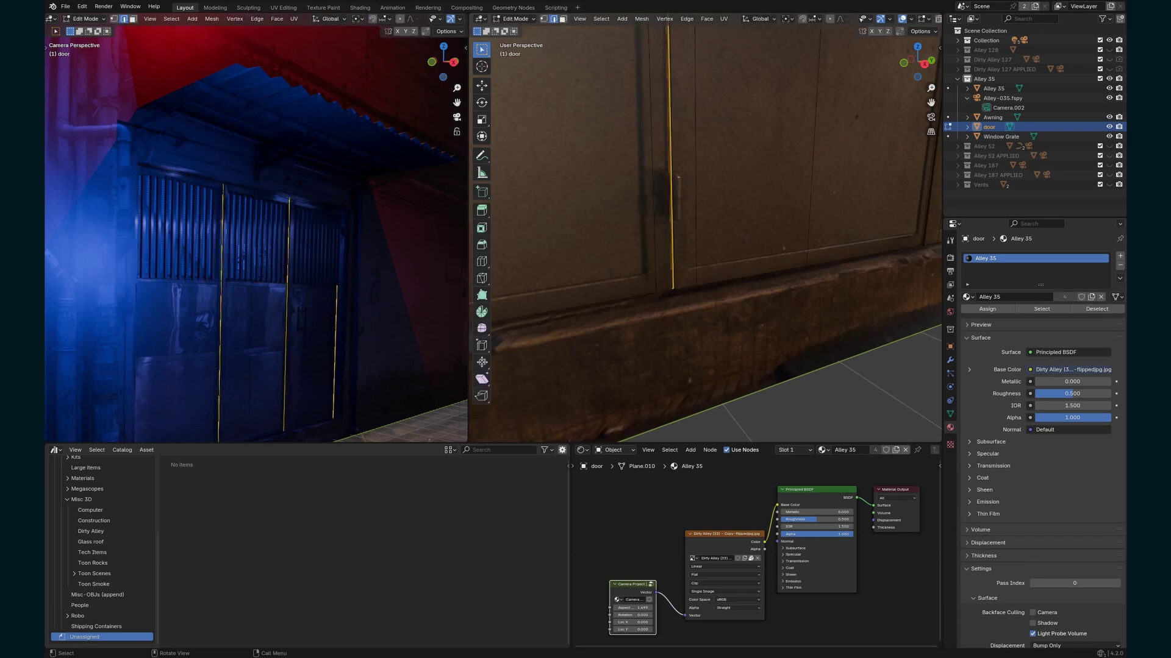
pyautogui.hotkey('shift', 'a')
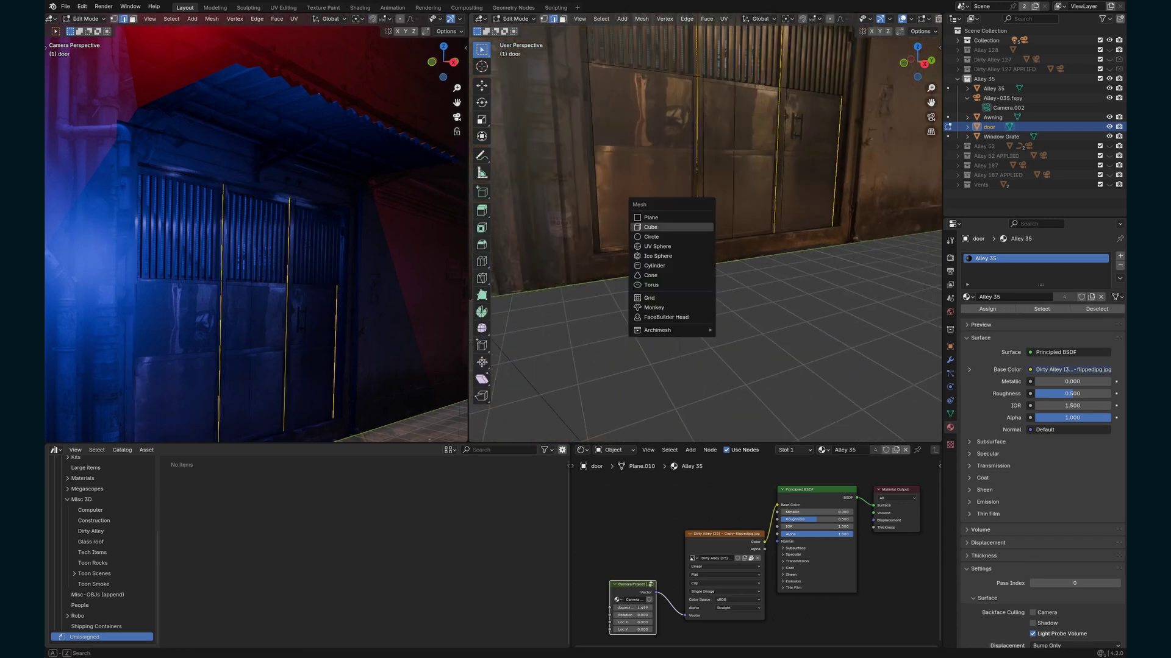
pyautogui.click(654, 266)
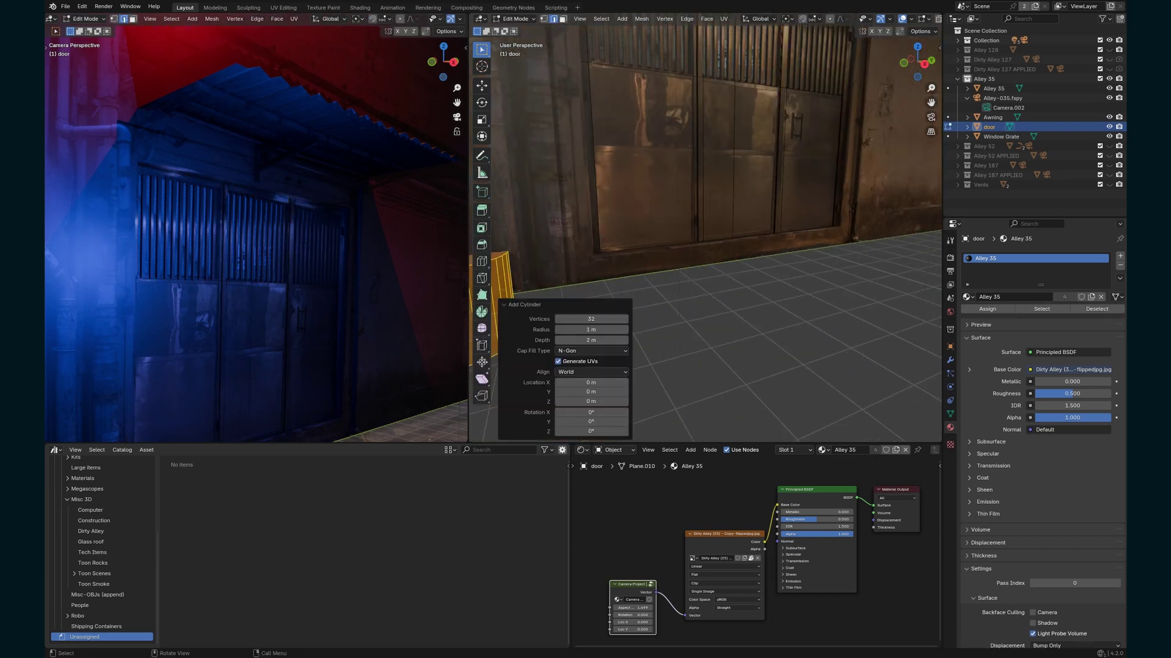
pyautogui.press('s')
pyautogui.click(589, 282)
pyautogui.press('g')
pyautogui.click(826, 213)
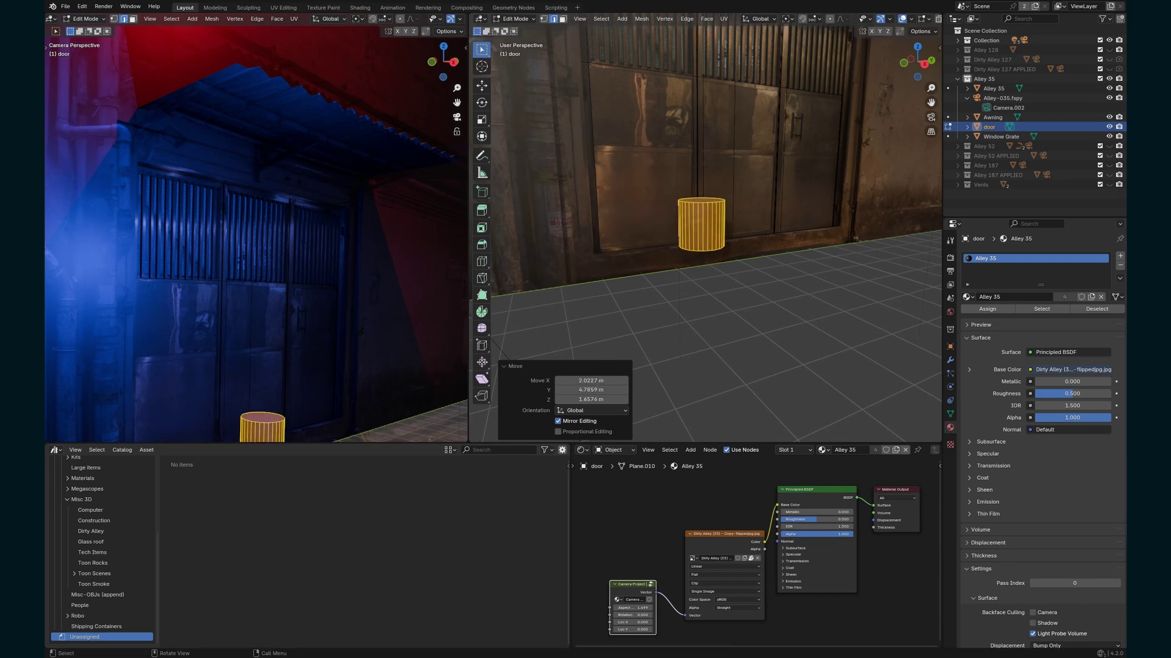
# Move the cylinder toward the door's far edge, shrink it to hinge size and scale its height along Z.
pyautogui.scroll(8, 692, 244)
pyautogui.moveTo(692, 244); pyautogui.dragTo(750, 280, button='middle')
pyautogui.scroll(-8, 731, 244)
pyautogui.press('g')
pyautogui.click(811, 256)
pyautogui.press('s')
pyautogui.click(765, 253)
pyautogui.press('KP_3')
pyautogui.keyDown('shift'); pyautogui.moveTo(604, 79); pyautogui.dragTo(687, 228, button='middle'); pyautogui.keyUp('shift')
pyautogui.press('s')
pyautogui.press('z')
pyautogui.click(687, 268)
# Position the cylinder over the photographed lower hinge at the door's far edge, aligning it along X, Y and Z.
pyautogui.press('g')
pyautogui.press('y')
pyautogui.press('x')
pyautogui.moveTo(688, 268)
pyautogui.mouseDown(button='middle')
pyautogui.moveTo(793, 286)
pyautogui.moveTo(688, 250)
pyautogui.mouseUp(button='middle')
pyautogui.click(762, 274)
pyautogui.press('g')
pyautogui.press('y')
pyautogui.click(793, 243)
pyautogui.moveTo(792, 244); pyautogui.dragTo(896, 250, button='middle')
pyautogui.press('g')
pyautogui.press('x')
pyautogui.press('z')
pyautogui.click(741, 333)
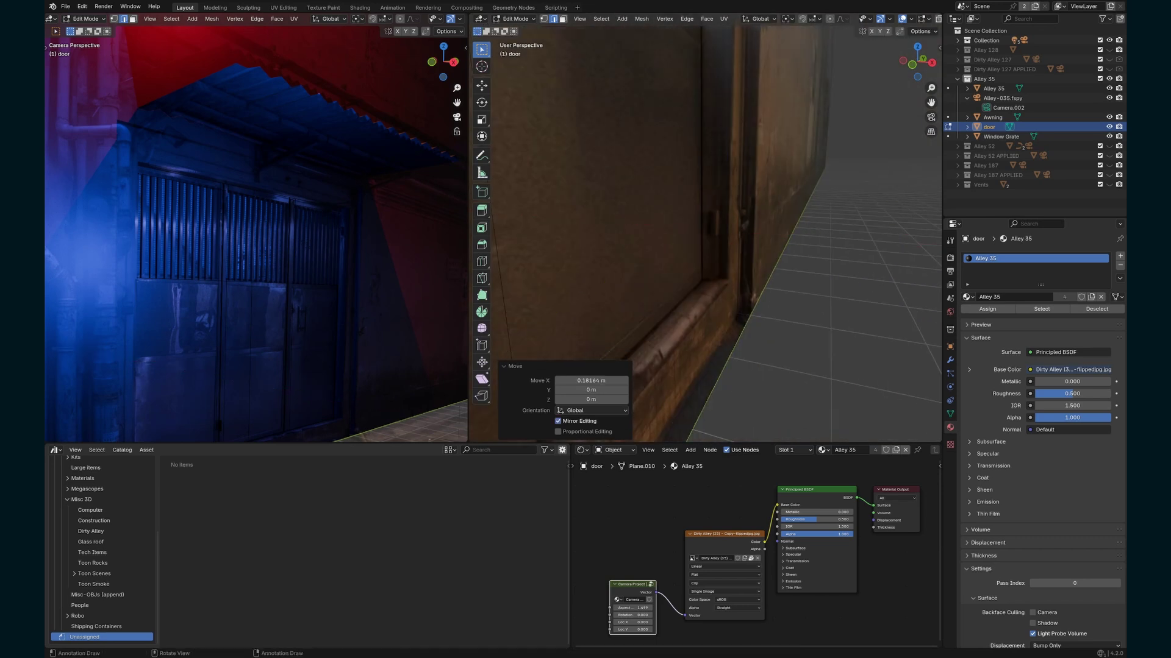
# Duplicate the hinge cylinder about 5.8 m up along Z to the upper hinge beside the window.
pyautogui.scroll(-4, 732, 275)
pyautogui.keyDown('shift'); pyautogui.moveTo(731, 256); pyautogui.dragTo(725, 360, button='middle'); pyautogui.keyUp('shift')
pyautogui.hotkey('shift', 'd')
pyautogui.press('z')
pyautogui.click(703, 207)
pyautogui.moveTo(703, 207); pyautogui.dragTo(603, 234, button='middle')
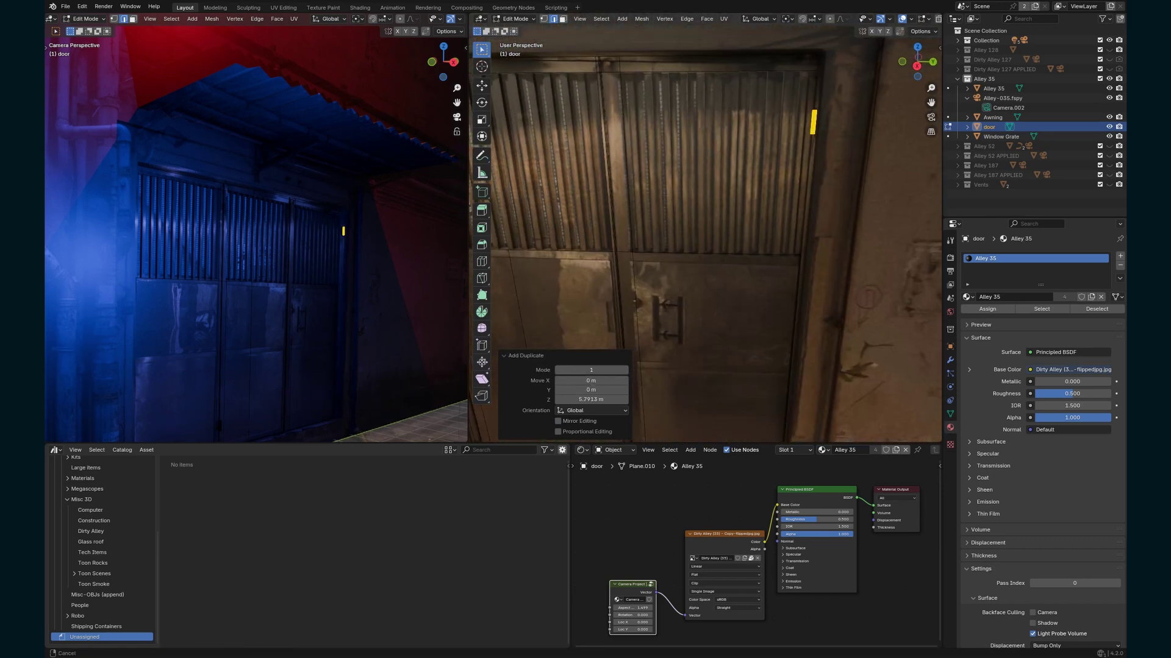
# Position the long vertical cylinder over the photographed door handle, adjusting its X and Y location to stand off the door.
pyautogui.press('KP_3')
pyautogui.moveTo(701, 244); pyautogui.dragTo(811, 238, button='middle')
pyautogui.scroll(7, 290, 314)
pyautogui.press('g')
pyautogui.click(360, 329)
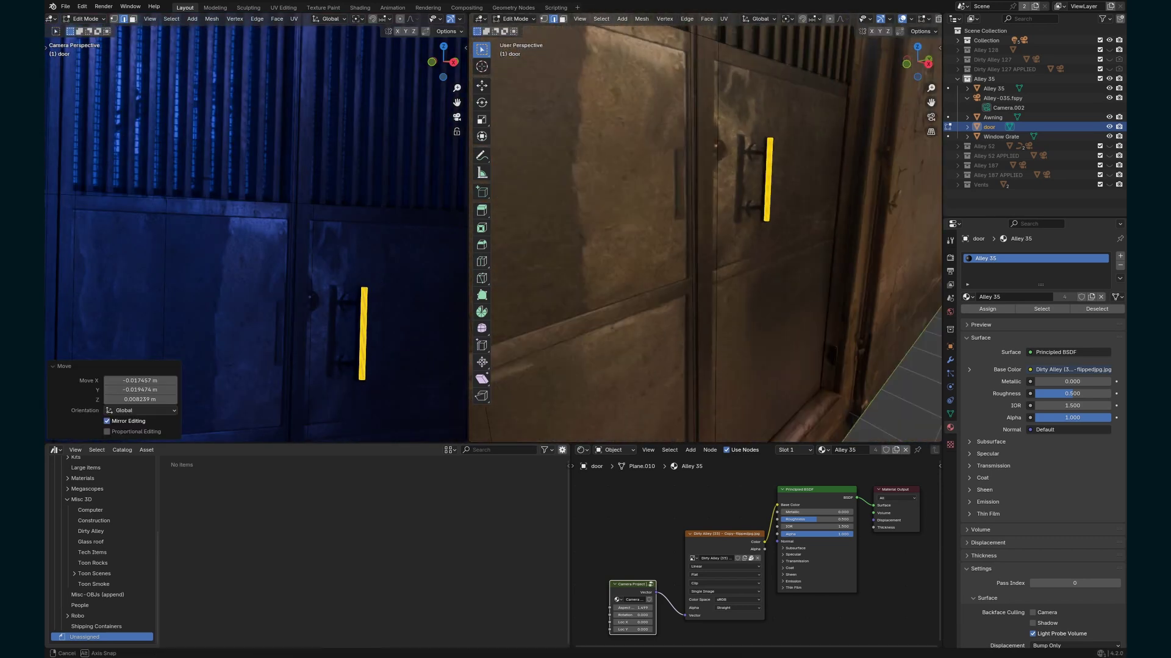
pyautogui.press('g')
pyautogui.press('y')
pyautogui.press('x')
pyautogui.press('Return')
pyautogui.press('g')
pyautogui.press('y')
pyautogui.press('Return')
# Duplicate the handle bar, rotate the copy 90° about Y, and thin and move it into place as the lower handle bracket.
pyautogui.hotkey('shift', 'd')
pyautogui.press('r')
pyautogui.press('y')
pyautogui.press('9')
pyautogui.press('0')
pyautogui.press('Return')
pyautogui.press('g')
pyautogui.press('x')
pyautogui.press('Return')
pyautogui.hotkey('alt', 's')
pyautogui.press('Return')
pyautogui.press('g')
pyautogui.press('z')
pyautogui.press('Return')
# Duplicate the handle bracket about 0.53 m up along Z for the upper bracket and return to Object Mode.
pyautogui.hotkey('shift', 'd')
pyautogui.press('z')
pyautogui.press('Return')
pyautogui.scroll(5, 256, 227)
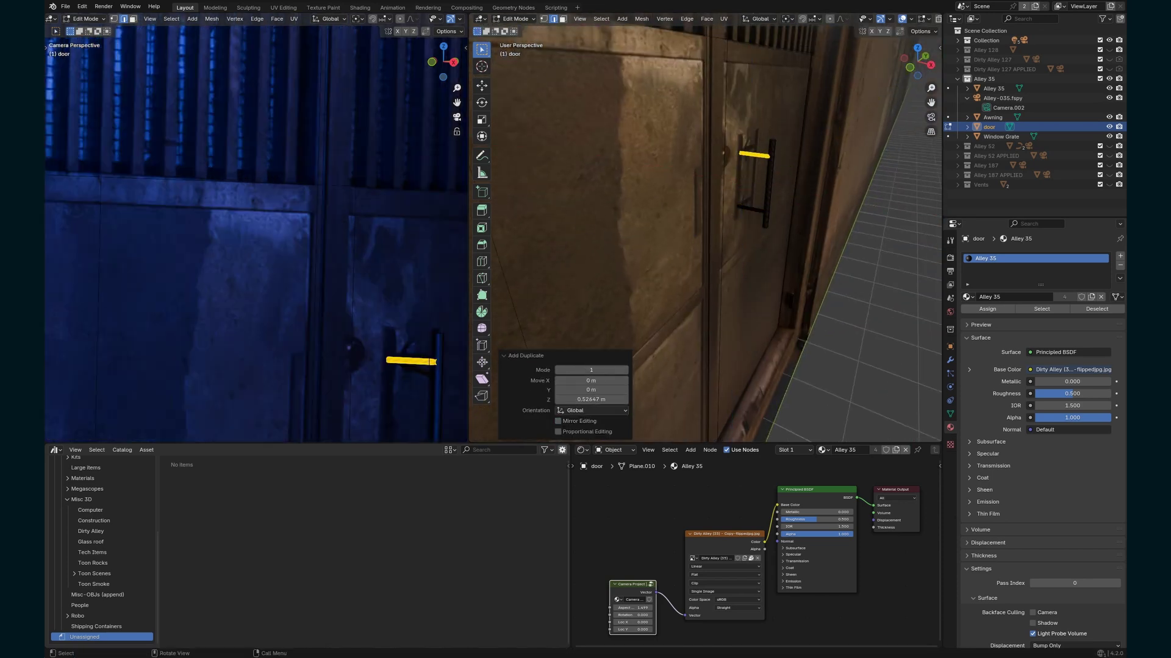
pyautogui.scroll(-3, 256, 244)
pyautogui.scroll(-3, 705, 244)
pyautogui.scroll(-2, 704, 244)
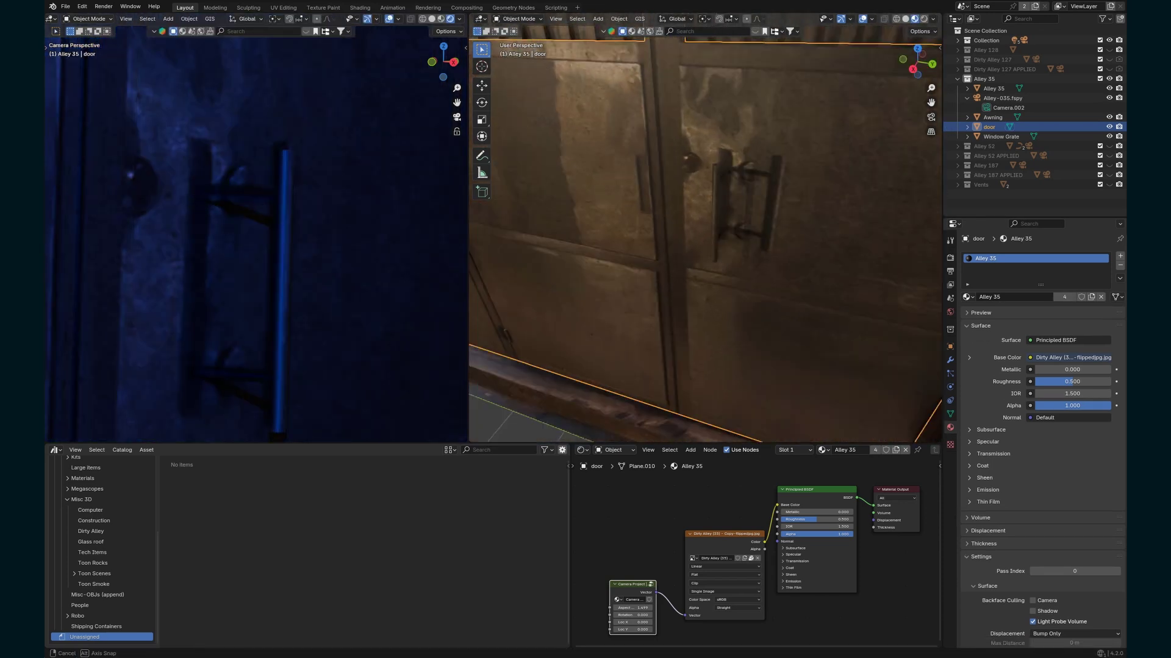
pyautogui.moveTo(704, 244); pyautogui.dragTo(731, 244, button='middle')
# Duplicate the red point light and place the copy about 11.2 m lower, in front of the wall beyond the door.
pyautogui.scroll(-2, 256, 244)
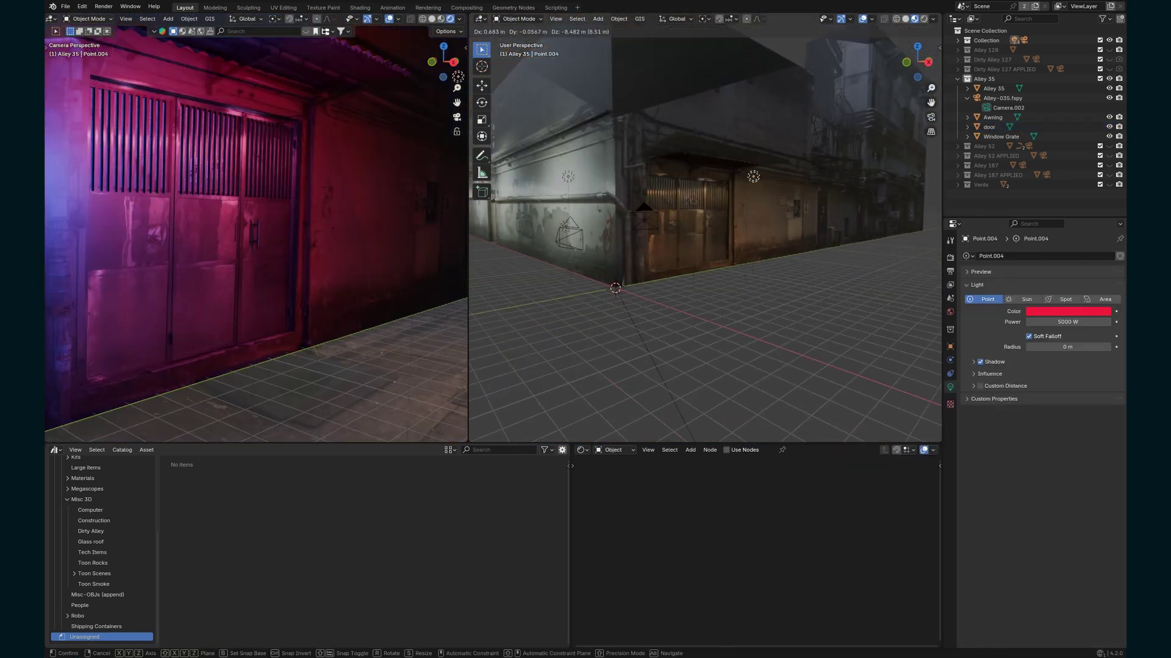
pyautogui.press('Return')
pyautogui.moveTo(256, 237); pyautogui.dragTo(235, 253, button='middle')
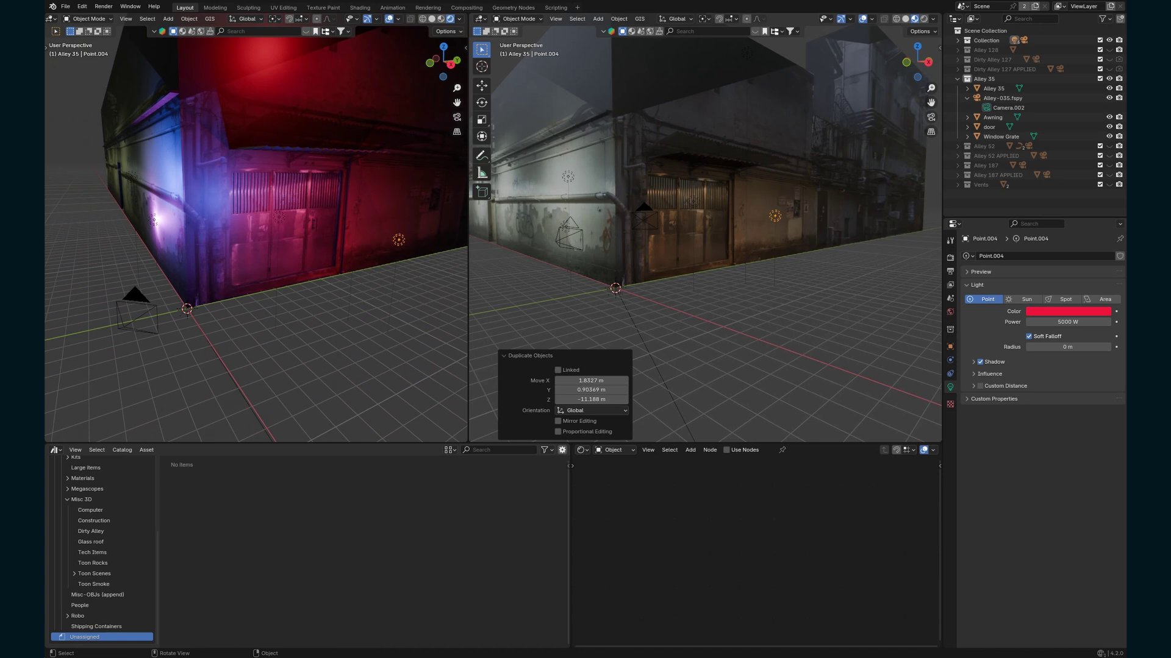
# Switch to the front orthographic view of the side wall and add a Path curve to the scene.
pyautogui.press('ctrl+KP_3')
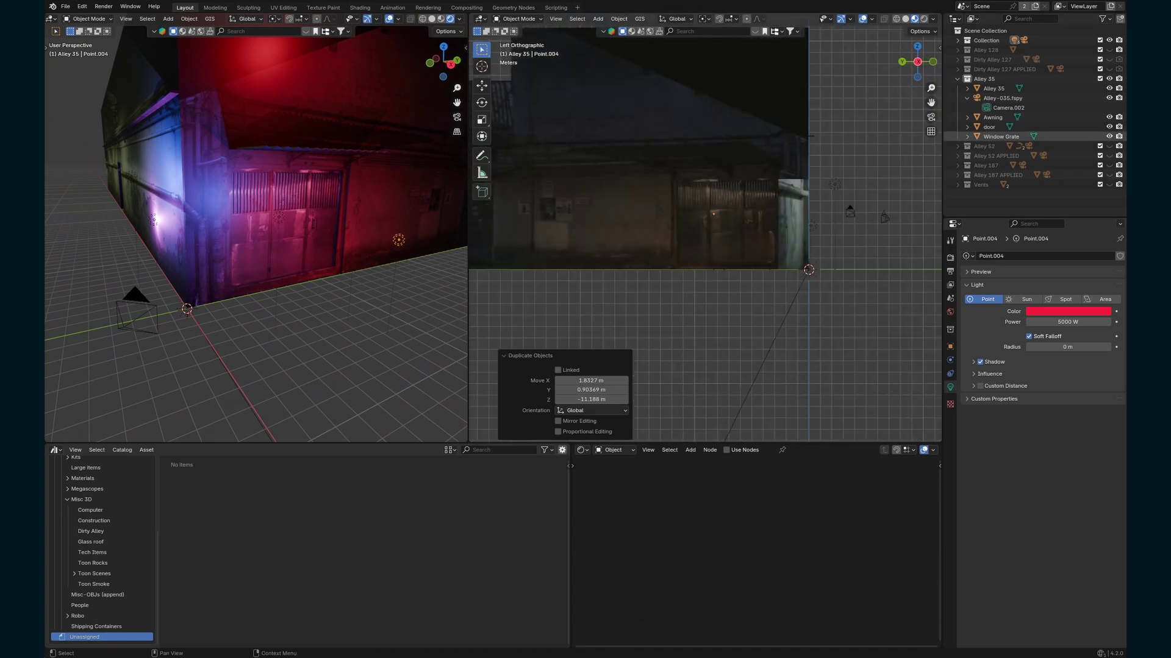
pyautogui.click(932, 62)
pyautogui.scroll(-4, 705, 234)
pyautogui.keyDown('shift'); pyautogui.moveTo(704, 234); pyautogui.dragTo(802, 235, button='middle'); pyautogui.keyUp('shift')
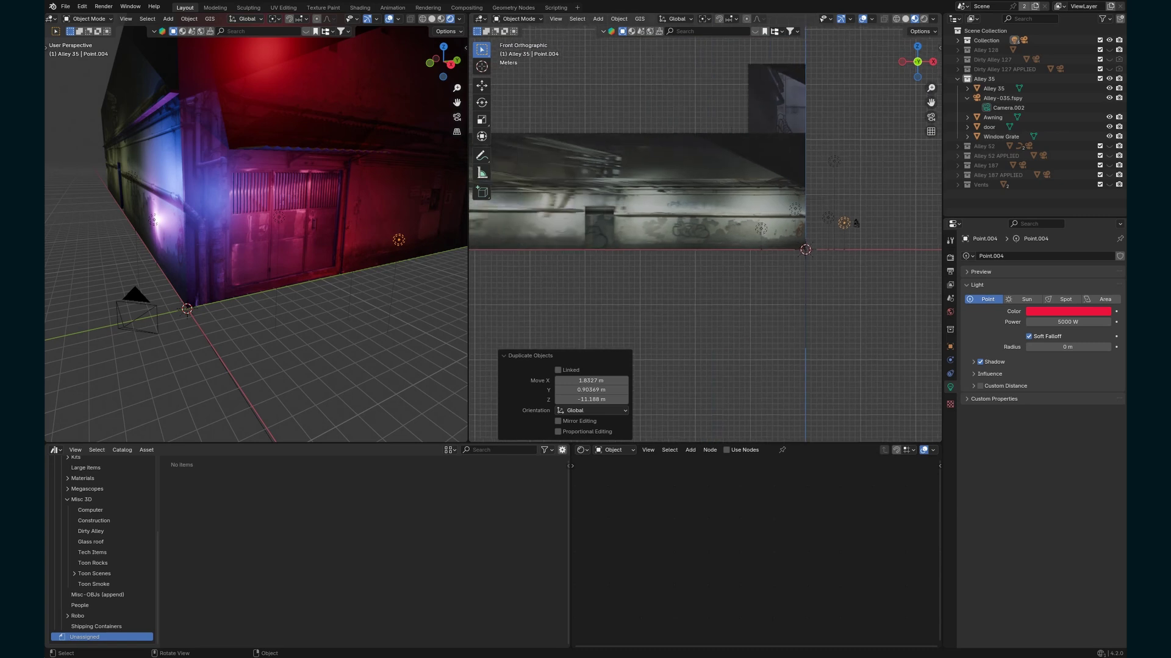
pyautogui.scroll(-2, 705, 233)
pyautogui.hotkey('shift', 'a')
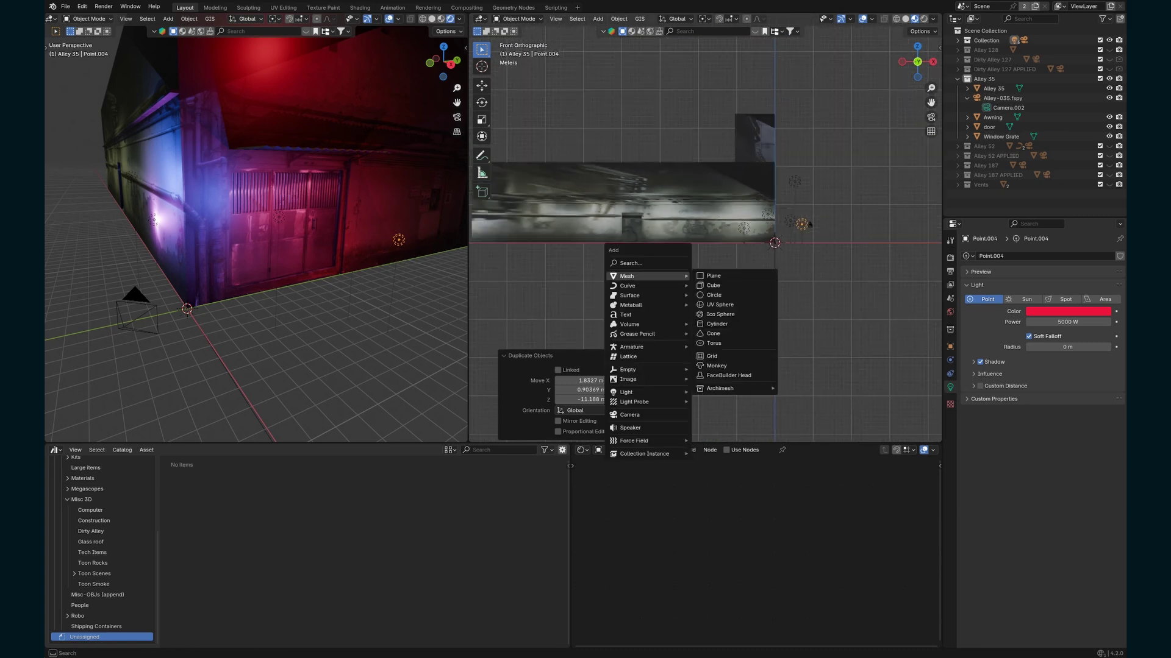
pyautogui.press('Down')
pyautogui.press('Down')
pyautogui.press('Down')
pyautogui.press('Right')
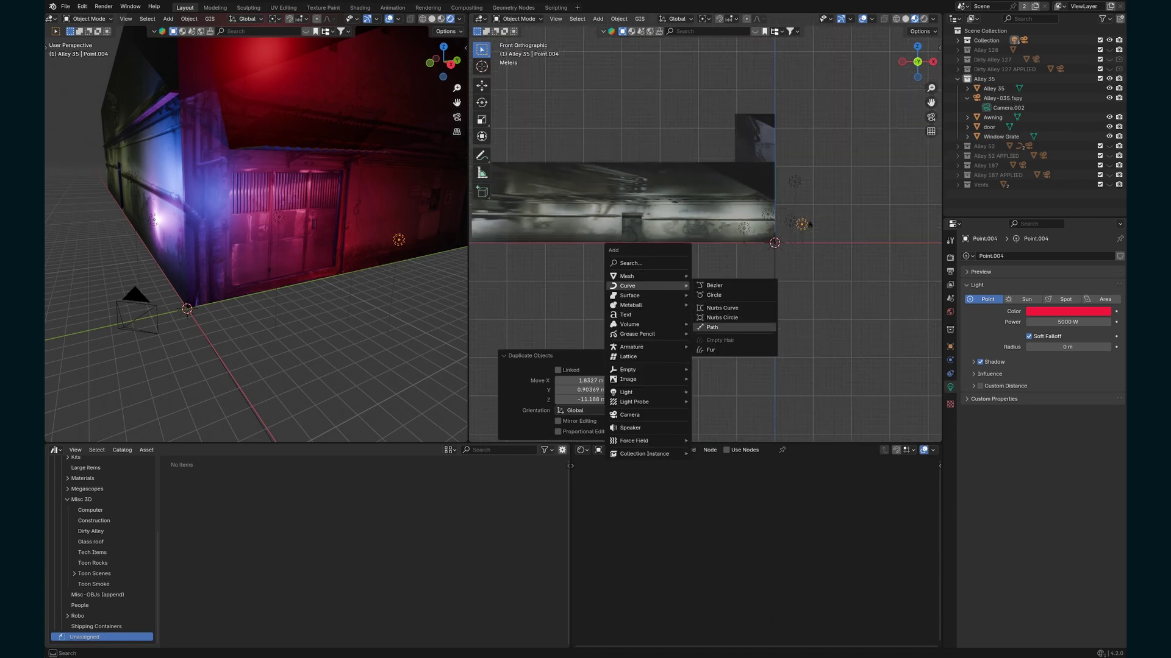
pyautogui.press('Return')
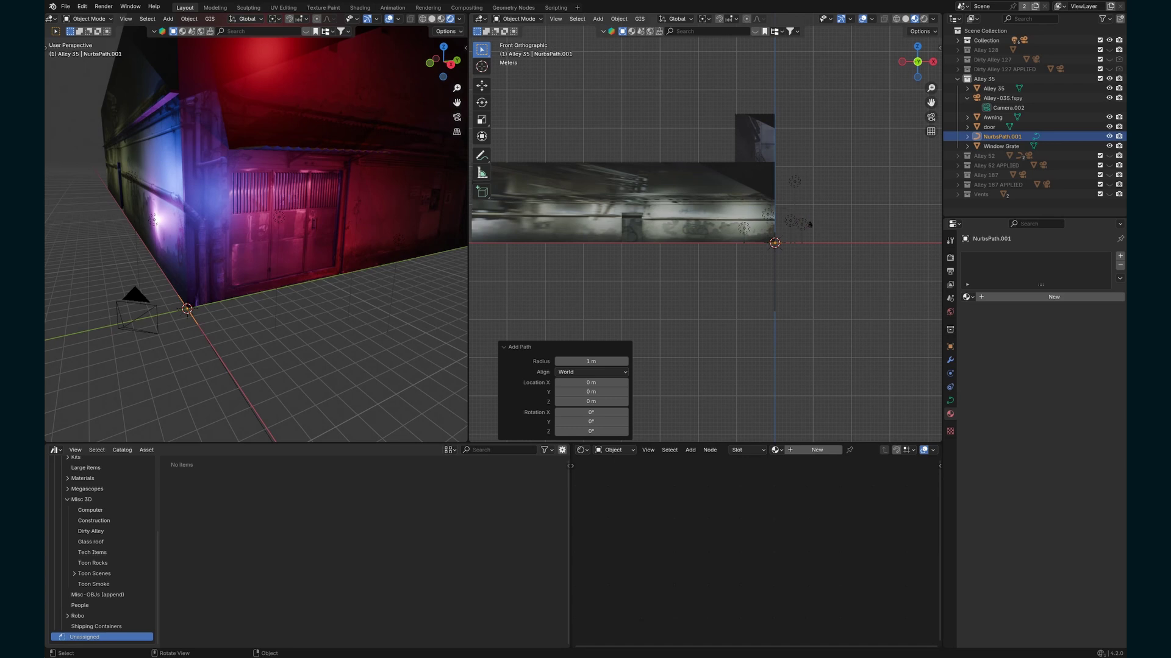
# Rotate the path 90° about Z and set its round bevel depth to 0.09 m.
pyautogui.press('r')
pyautogui.press('x')
pyautogui.write('z')
pyautogui.write('90')
pyautogui.press('Return')
pyautogui.click(949, 400)
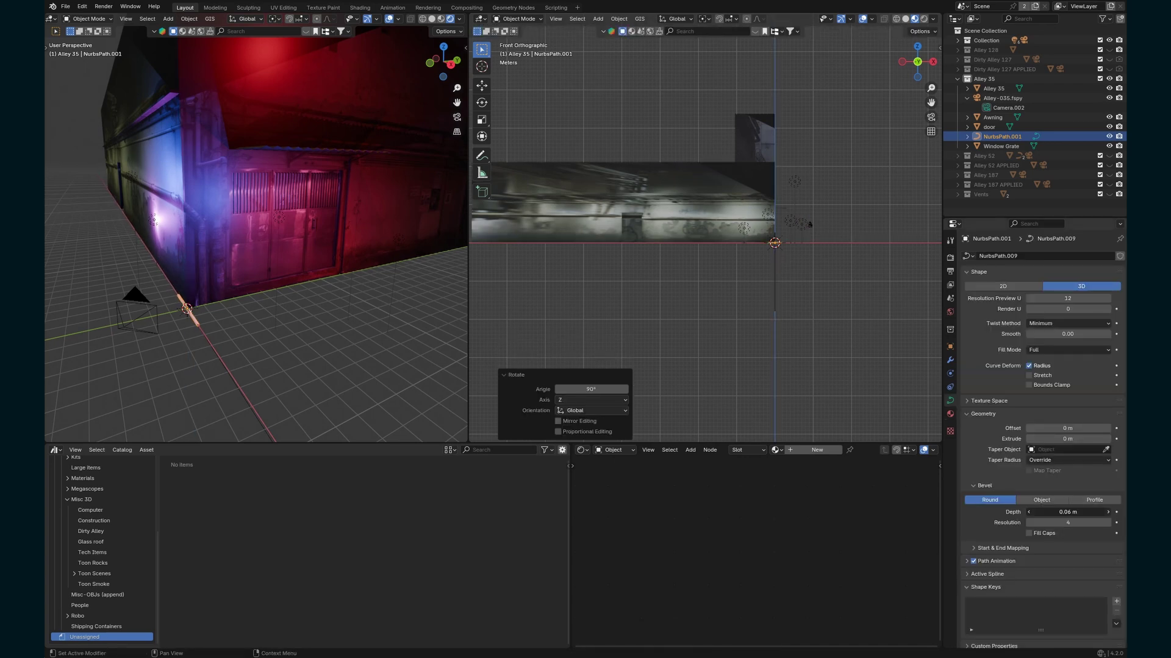
pyautogui.scroll(3, 705, 234)
# Move the bevelled path up about 6.2 m and onto the photographed wall pipe near the building corner.
pyautogui.press('g')
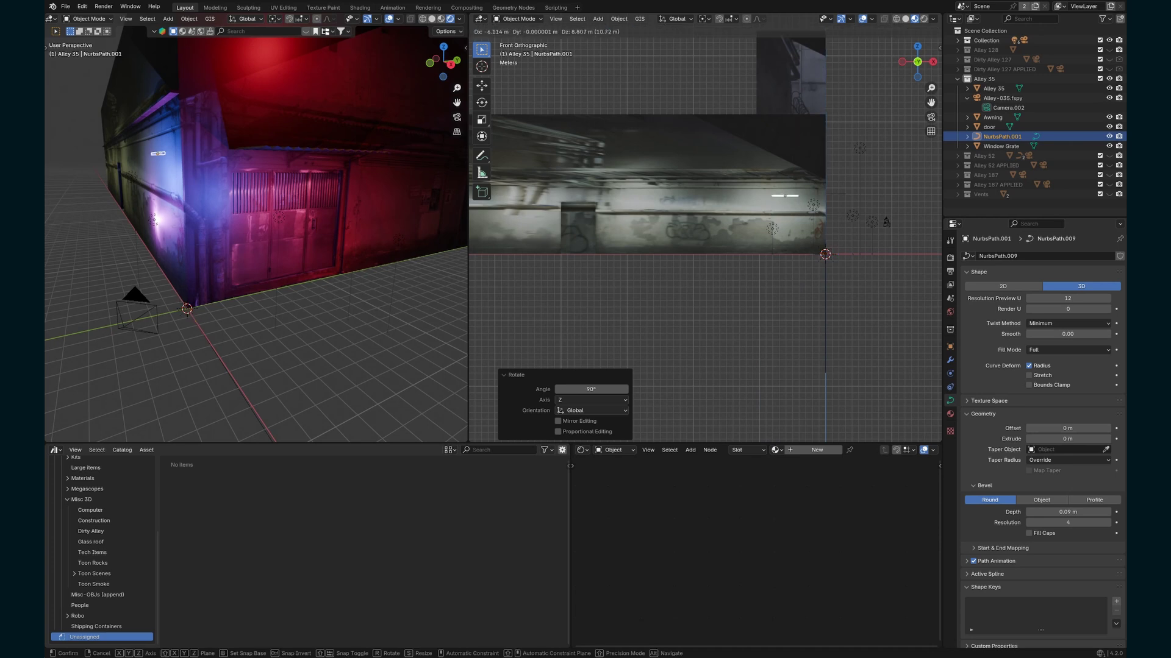
pyautogui.press('Return')
pyautogui.scroll(6, 705, 234)
pyautogui.keyDown('shift'); pyautogui.moveTo(845, 195); pyautogui.dragTo(564, 230, button='middle'); pyautogui.keyUp('shift')
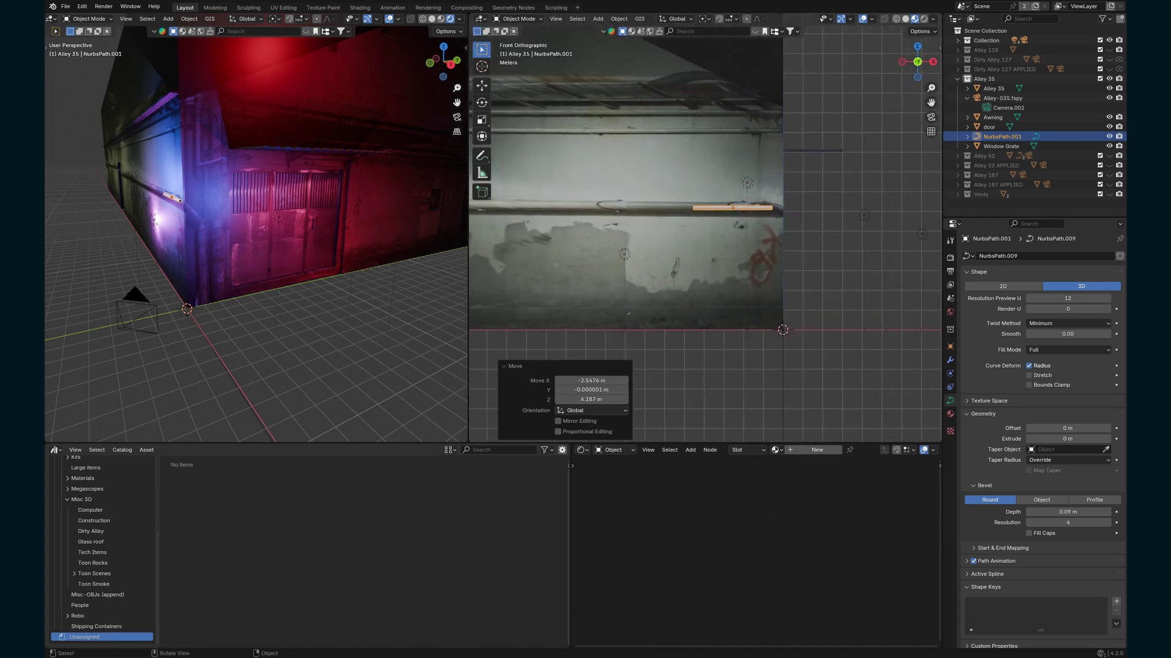
# Extrude the pipe curve's end point repeatedly along the photographed wall pipe to the wall's far edge, with a last segment of about 19.3 m.
pyautogui.scroll(1, 705, 235)
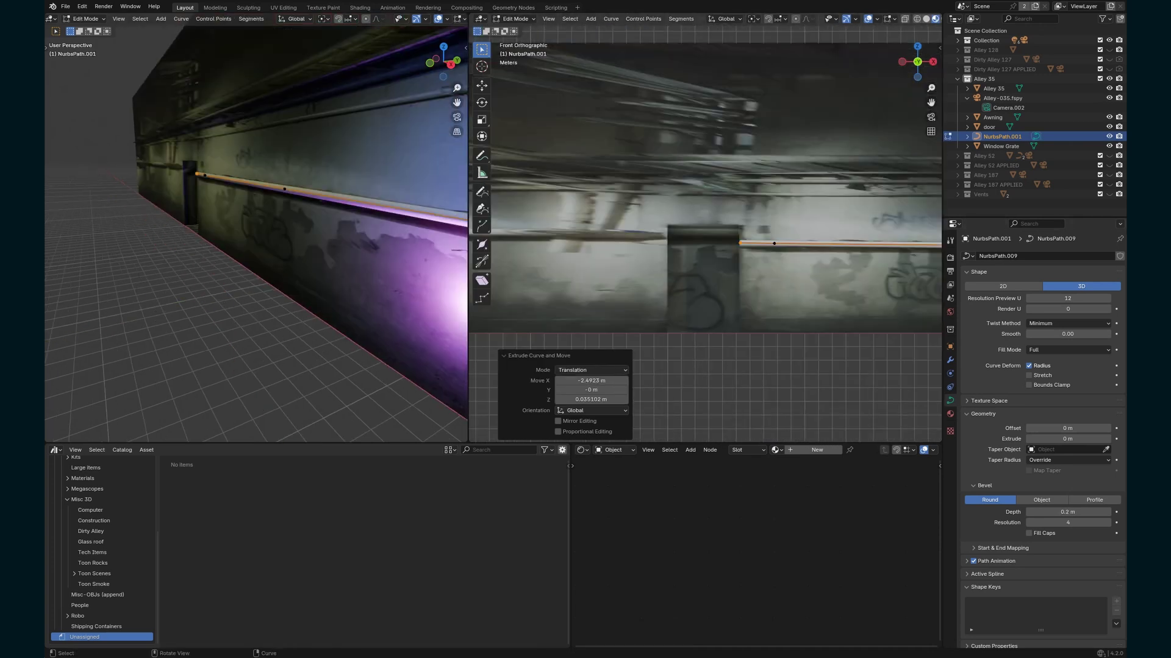
pyautogui.press('e')
pyautogui.press('Return')
pyautogui.press('e')
pyautogui.press('Return')
pyautogui.scroll(-2, 705, 234)
pyautogui.press('e')
pyautogui.keyDown('shift'); pyautogui.moveTo(635, 235); pyautogui.dragTo(907, 260, button='middle'); pyautogui.keyUp('shift')
pyautogui.press('Return')
pyautogui.press('e')
pyautogui.press('Return')
pyautogui.moveTo(280, 232)
pyautogui.mouseDown(button='middle')
pyautogui.moveTo(257, 234)
pyautogui.moveTo(308, 241)
pyautogui.moveTo(262, 238)
pyautogui.mouseUp(button='middle')
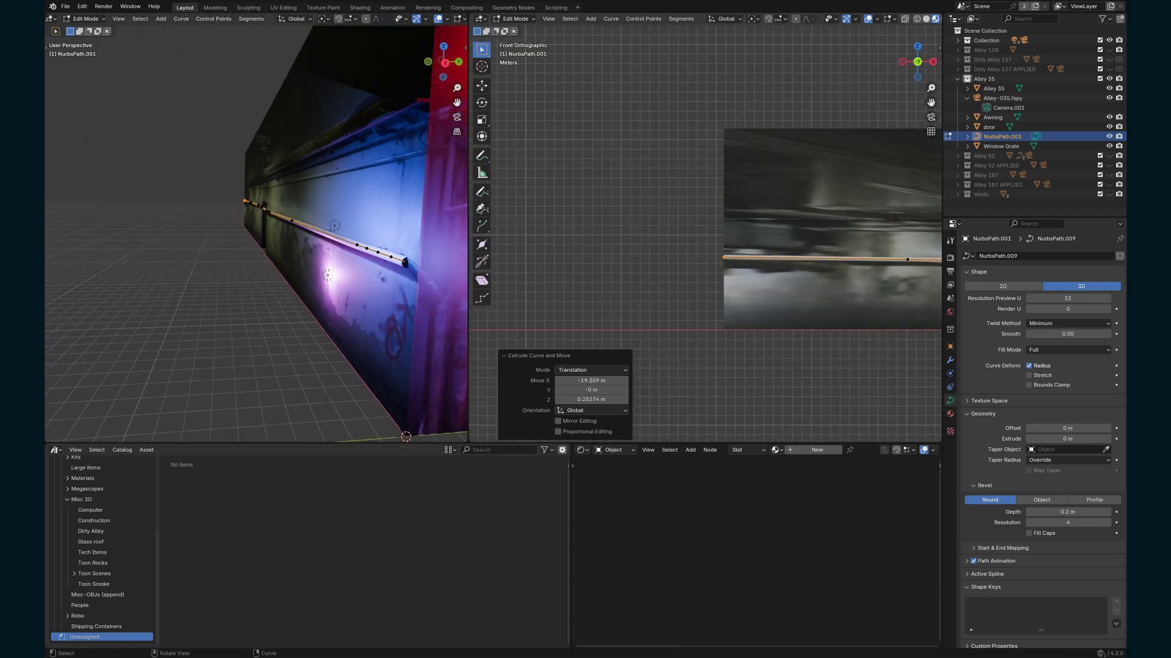
pyautogui.moveTo(865, 256); pyautogui.dragTo(836, 213, button='middle')
pyautogui.scroll(-3, 793, 262)
pyautogui.scroll(4, 792, 262)
pyautogui.press('Tab')
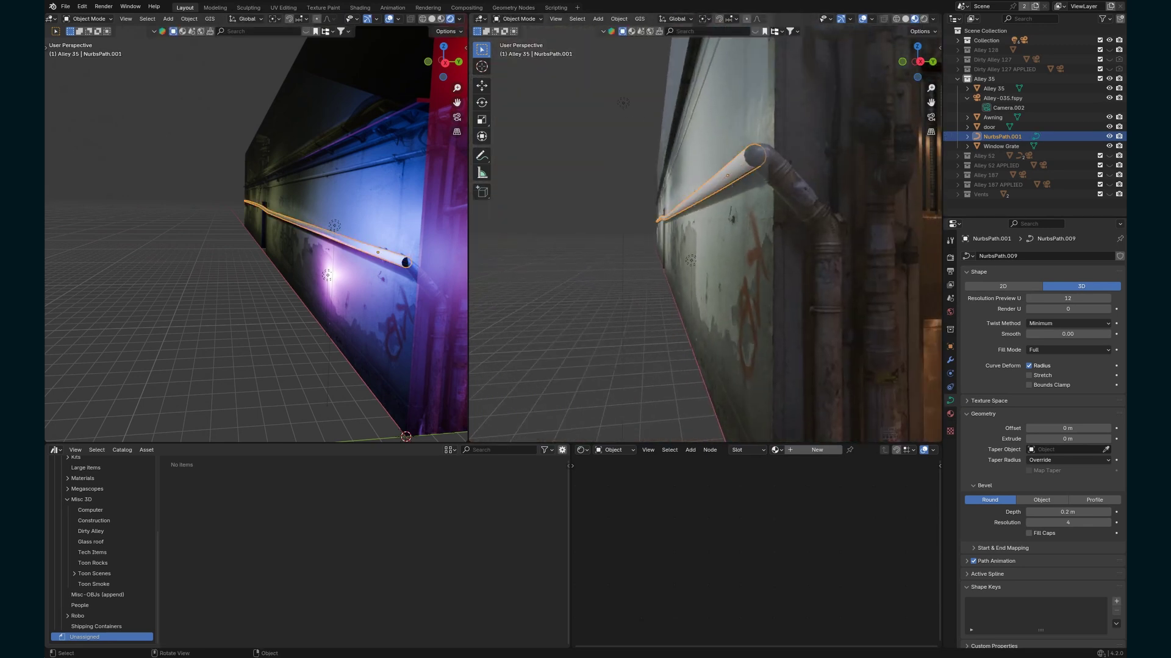
# Assign the existing Alley 35 material to the pipe curve.
pyautogui.click(950, 414)
pyautogui.click(967, 297)
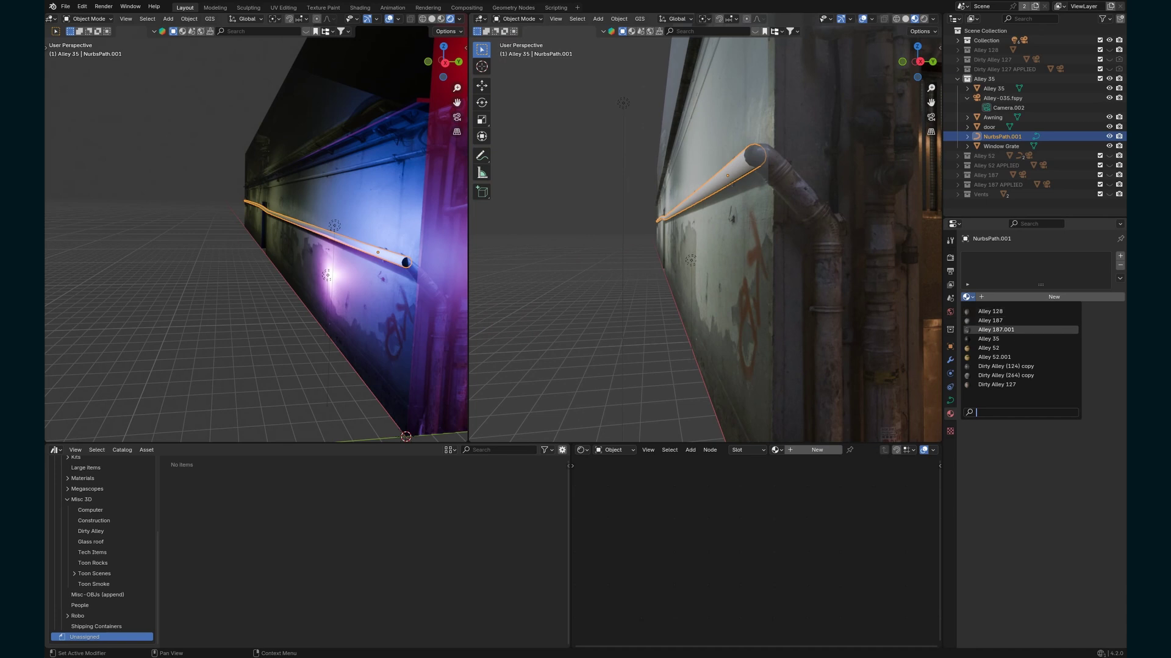
pyautogui.click(989, 339)
pyautogui.moveTo(725, 244); pyautogui.dragTo(725, 152, button='middle')
# Add a Bump node driven by the image colour as Height, link it to the shader's Normal and set its strength to 0.2.
pyautogui.moveTo(724, 534)
pyautogui.mouseDown()
pyautogui.moveTo(618, 489)
pyautogui.moveTo(706, 541)
pyautogui.mouseUp()
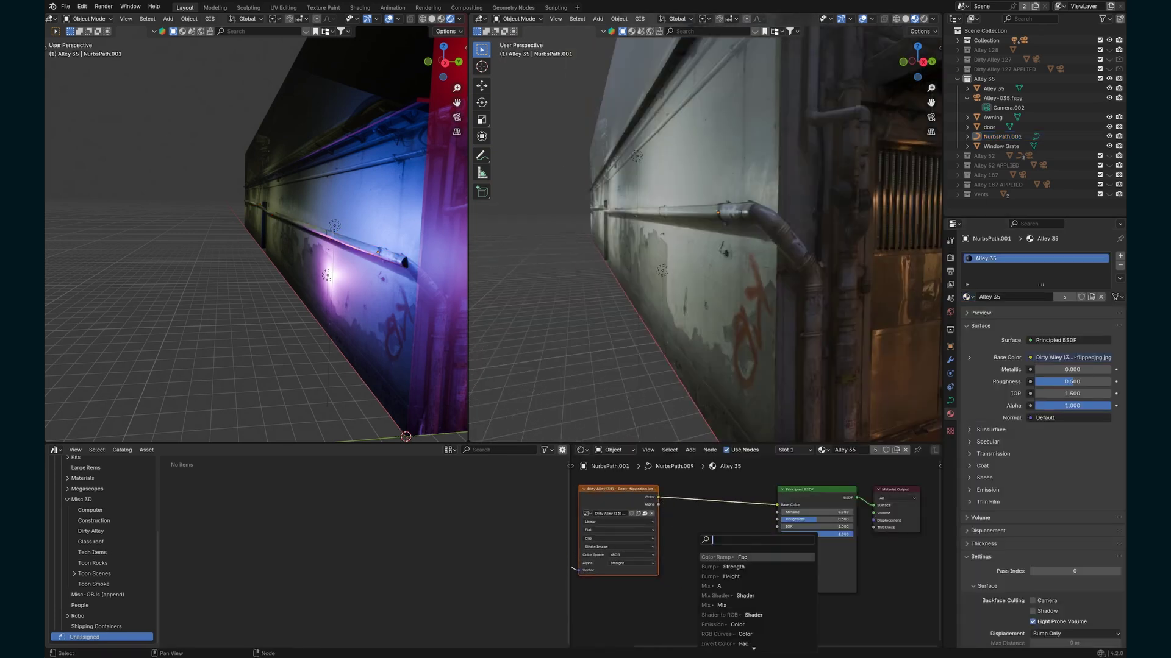
pyautogui.write('bu')
pyautogui.press('Return')
pyautogui.click(687, 579)
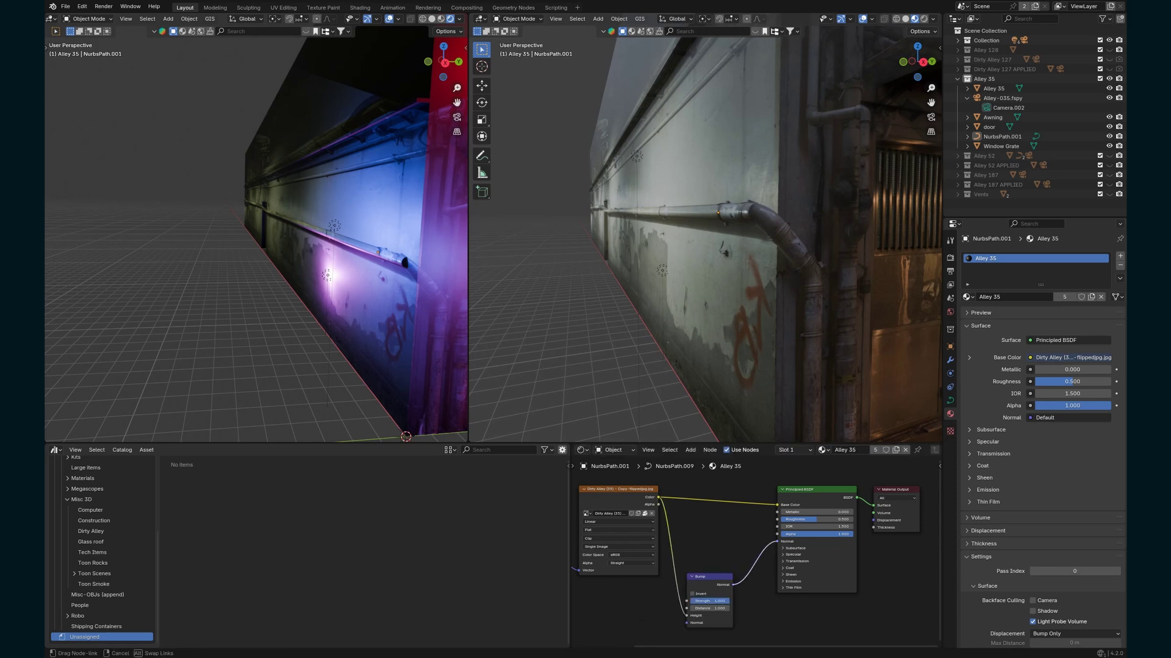
pyautogui.moveTo(732, 584); pyautogui.dragTo(777, 542)
pyautogui.write('0.2')
pyautogui.press('Return')
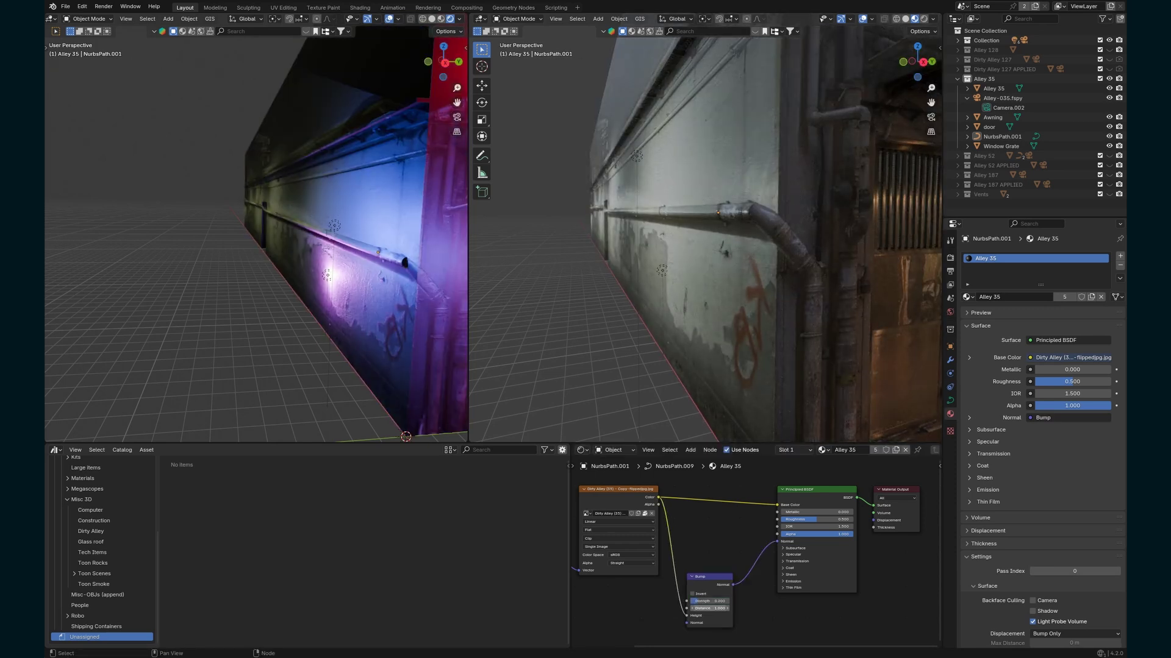
# Add a Color Ramp node fed by the image colour, link it to the shader's Roughness and spread the nodes apart.
pyautogui.moveTo(659, 498); pyautogui.dragTo(713, 524)
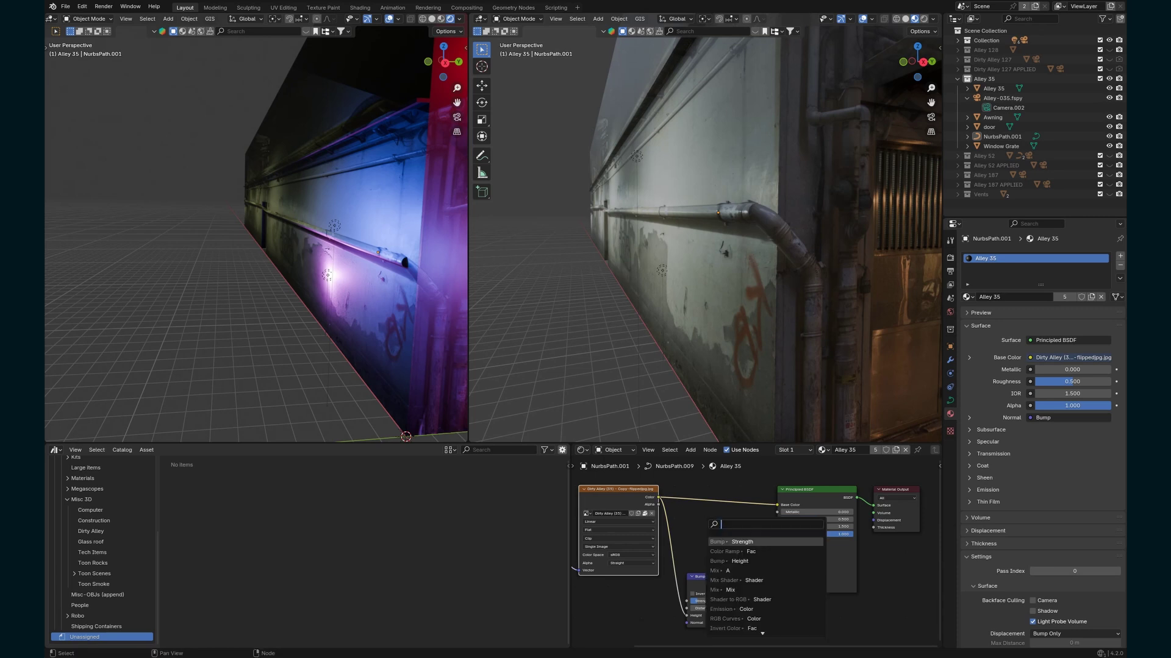
pyautogui.press('Return')
pyautogui.click(695, 522)
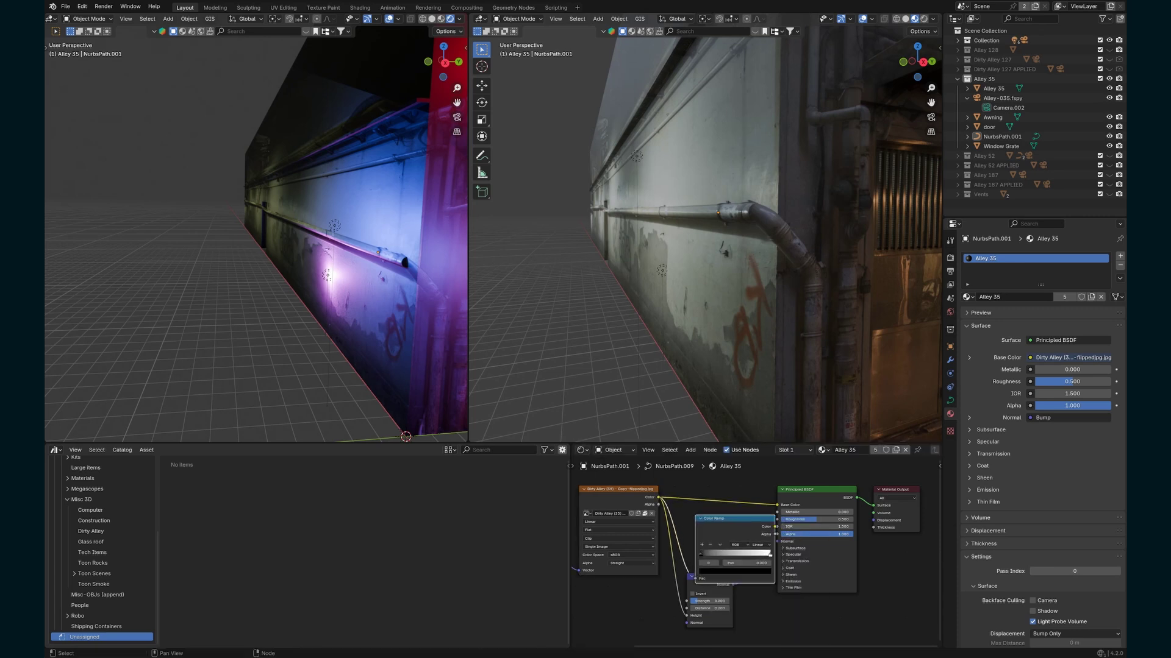
pyautogui.moveTo(775, 522); pyautogui.dragTo(777, 519)
pyautogui.moveTo(635, 490); pyautogui.dragTo(547, 495)
pyautogui.click(710, 594)
pyautogui.moveTo(726, 588); pyautogui.dragTo(714, 641)
pyautogui.moveTo(751, 514); pyautogui.dragTo(748, 510)
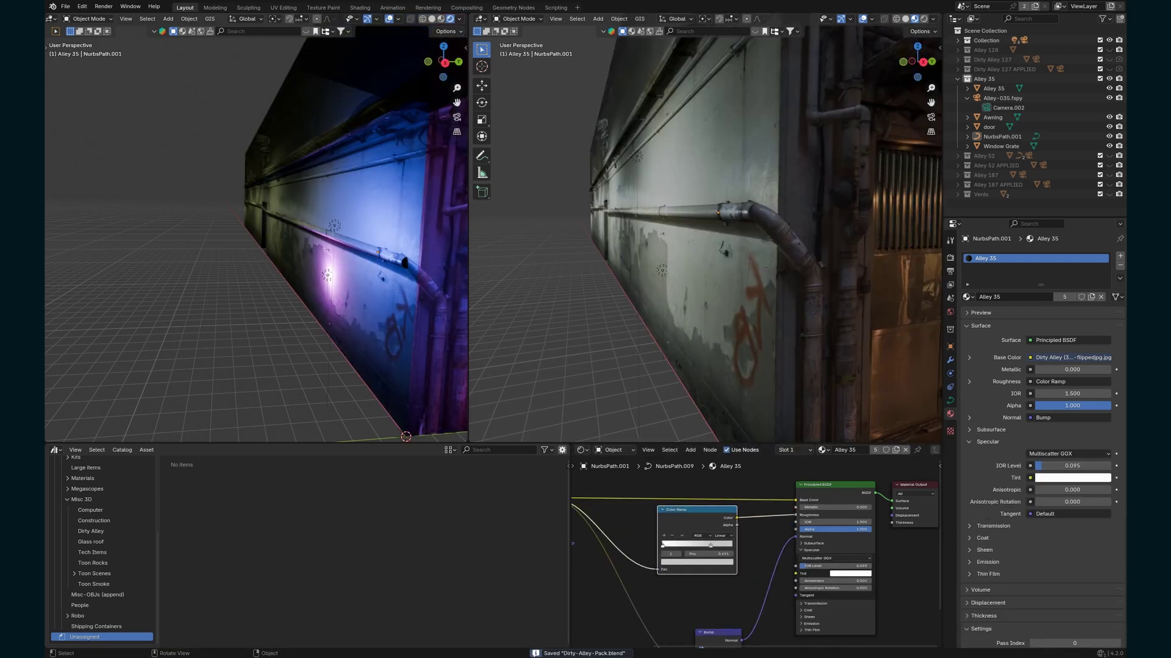
# Move the pipe curve about 0.12 m in the negative Y direction, out from the side wall.
pyautogui.scroll(-2, 256, 234)
pyautogui.keyDown('shift'); pyautogui.moveTo(341, 243); pyautogui.dragTo(180, 245, button='middle'); pyautogui.keyUp('shift')
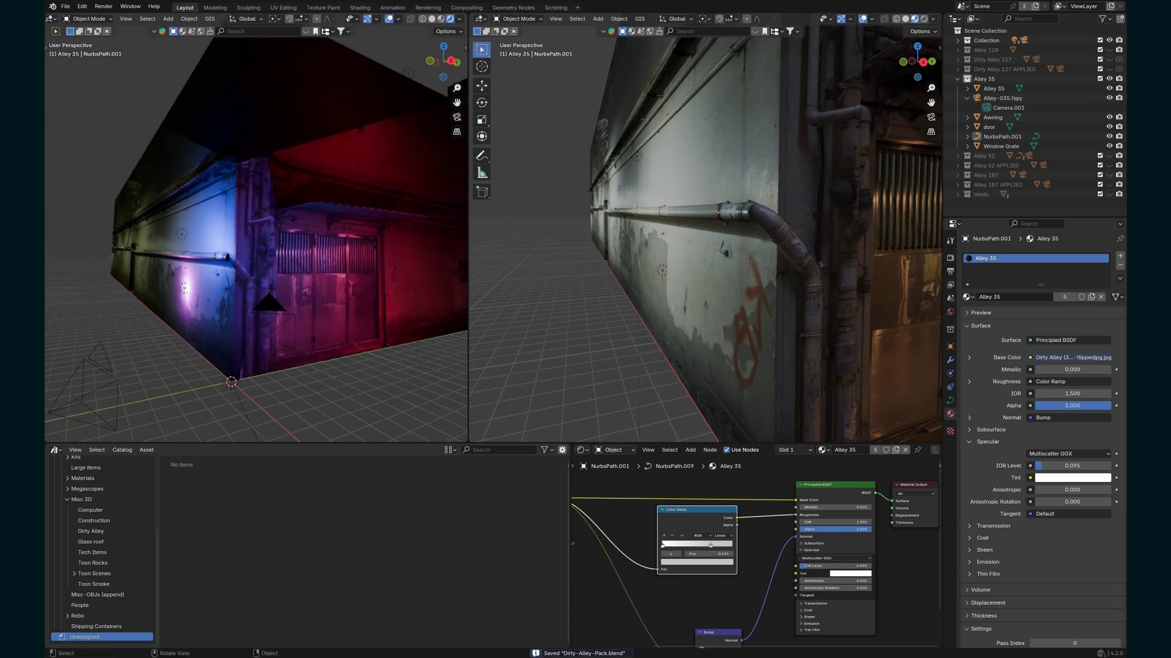
pyautogui.moveTo(731, 244)
pyautogui.mouseDown(button='middle')
pyautogui.moveTo(610, 244)
pyautogui.moveTo(725, 263)
pyautogui.mouseUp(button='middle')
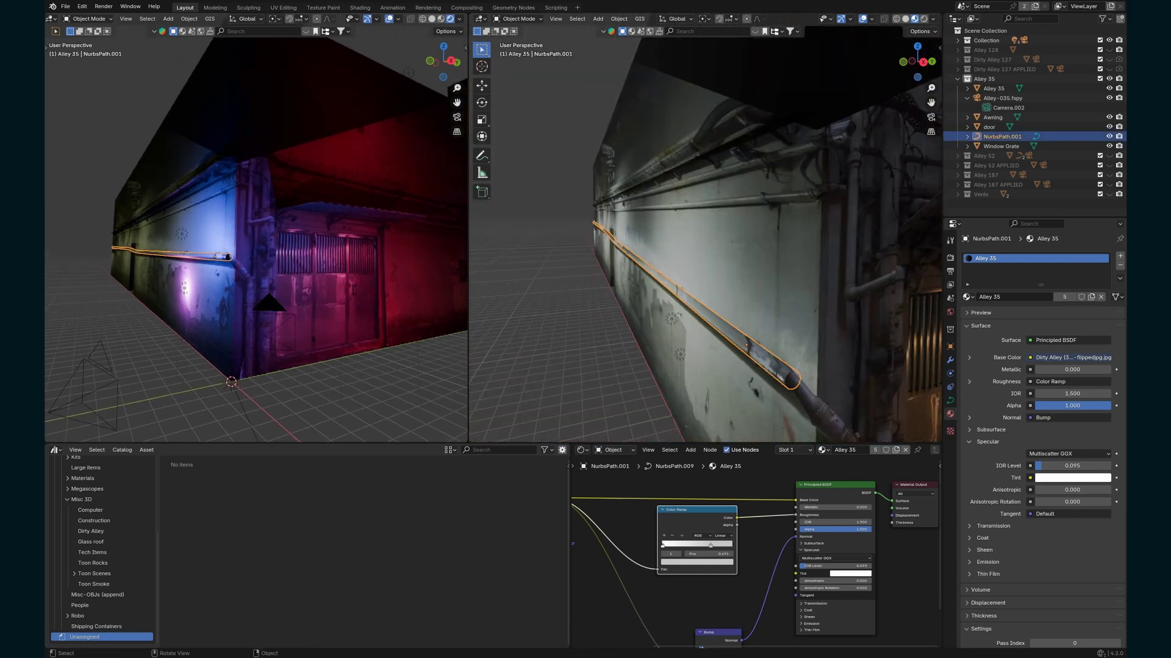
pyautogui.press('Tab')
pyautogui.moveTo(791, 353); pyautogui.dragTo(778, 393)
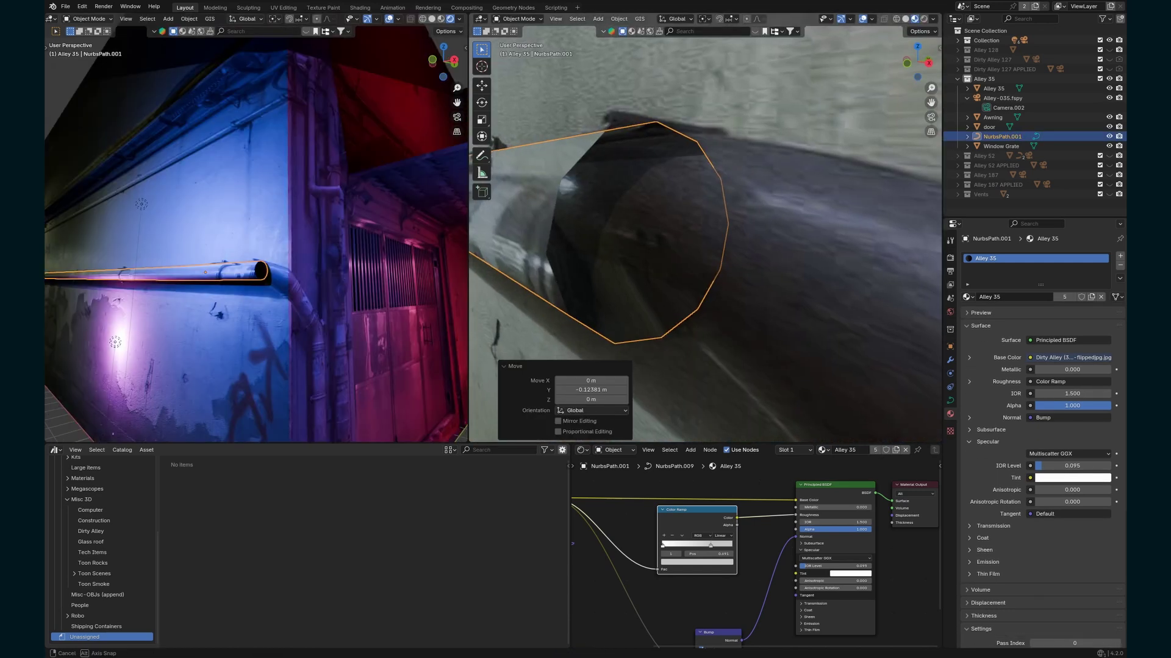
pyautogui.moveTo(670, 244); pyautogui.dragTo(758, 235, button='middle')
# In the front view, extrude the pipe curve's near end along the photographed elbow past the building corner, with a last segment about 0.54 m across.
pyautogui.press('Tab')
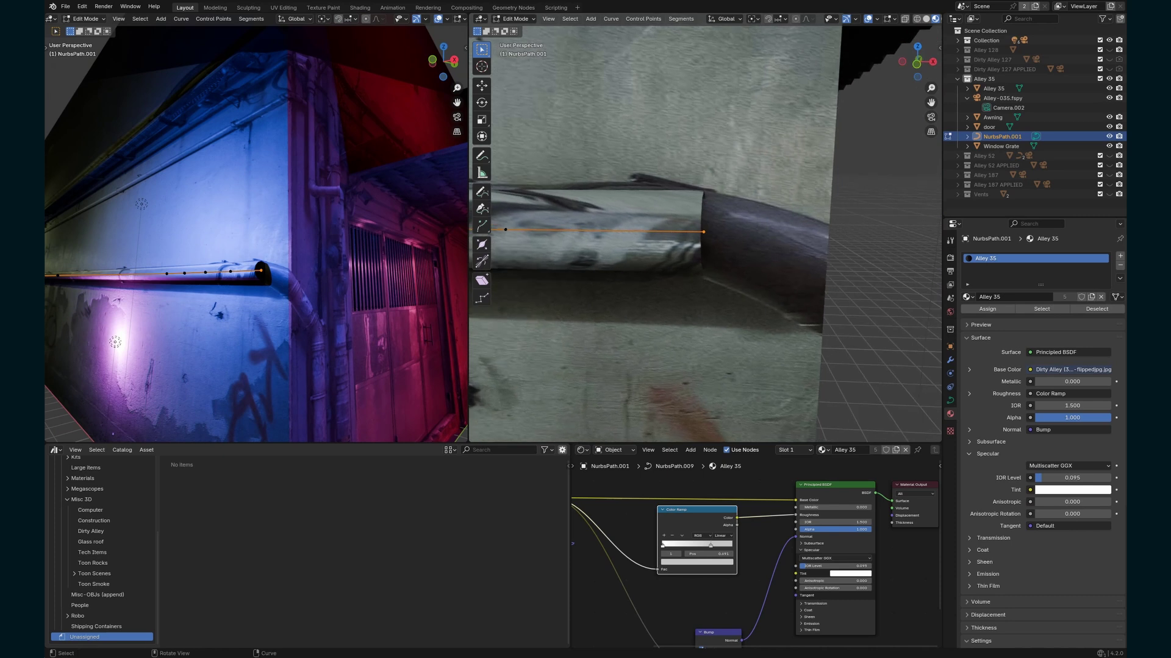
pyautogui.press('KP_1')
pyautogui.press('g')
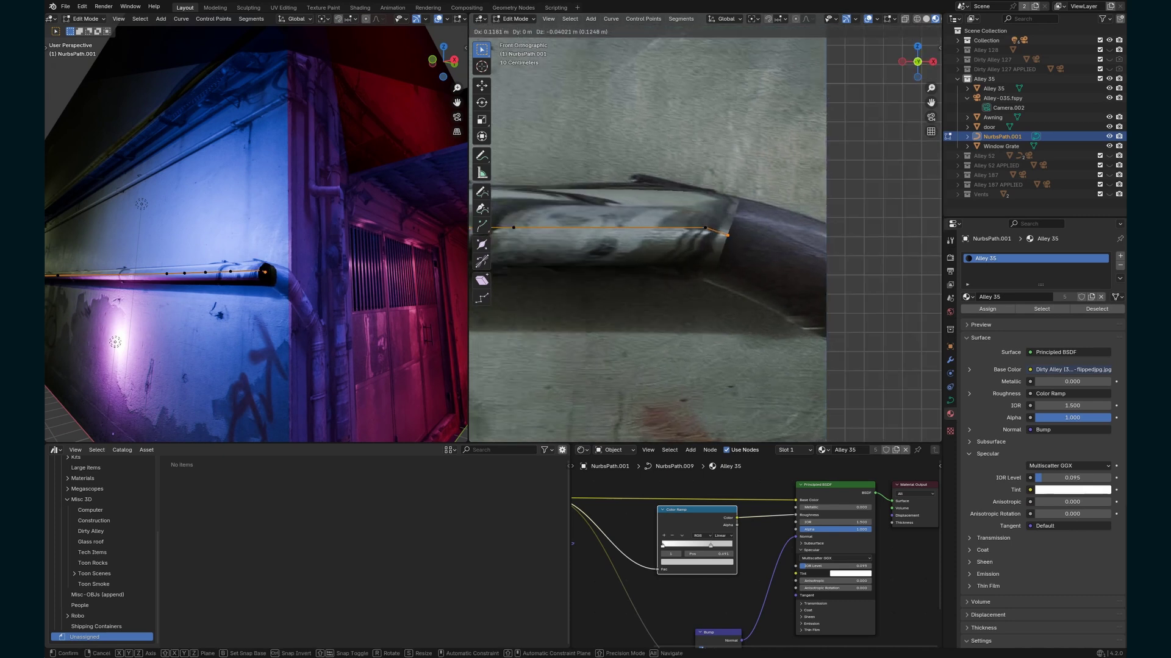
pyautogui.press('Return')
pyautogui.press('e')
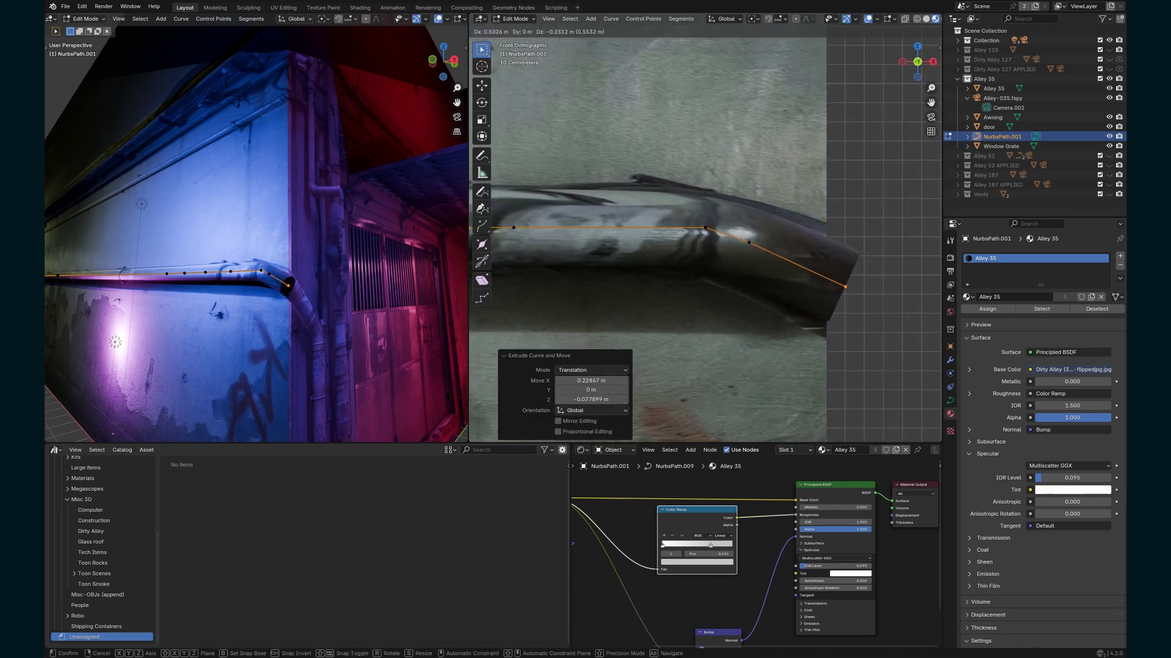
pyautogui.press('Return')
pyautogui.moveTo(851, 286); pyautogui.dragTo(713, 277, button='middle')
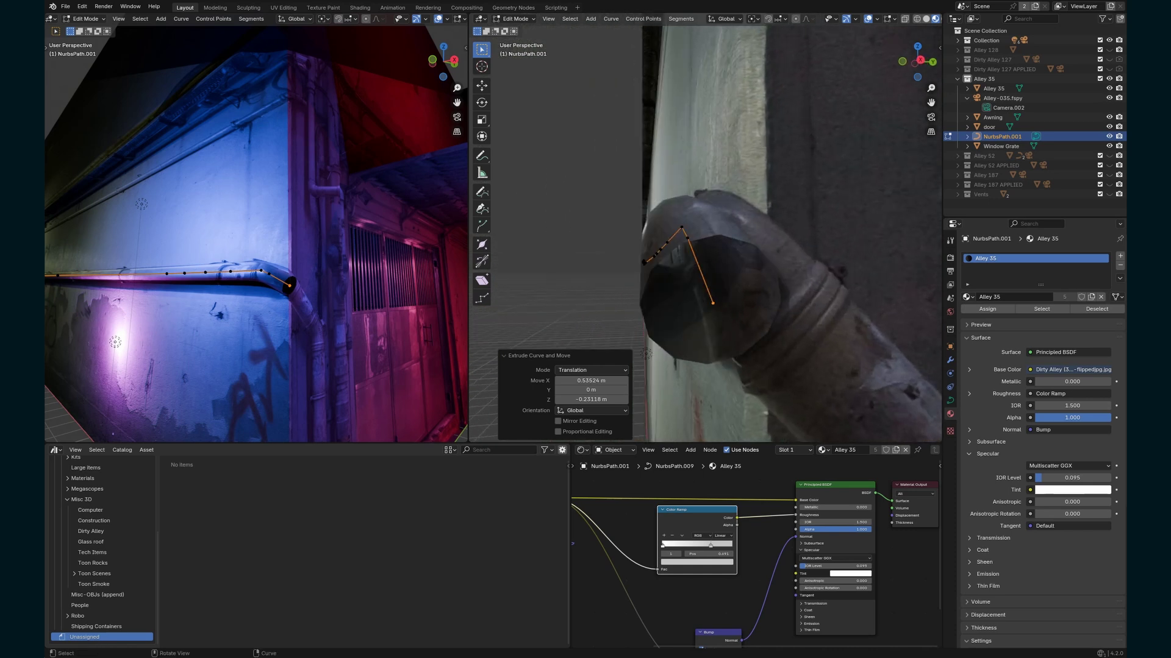
# Extrude the pipe's end around the corner and, in the right view, diagonally down along the photographed pipe.
pyautogui.press('e')
pyautogui.press('Return')
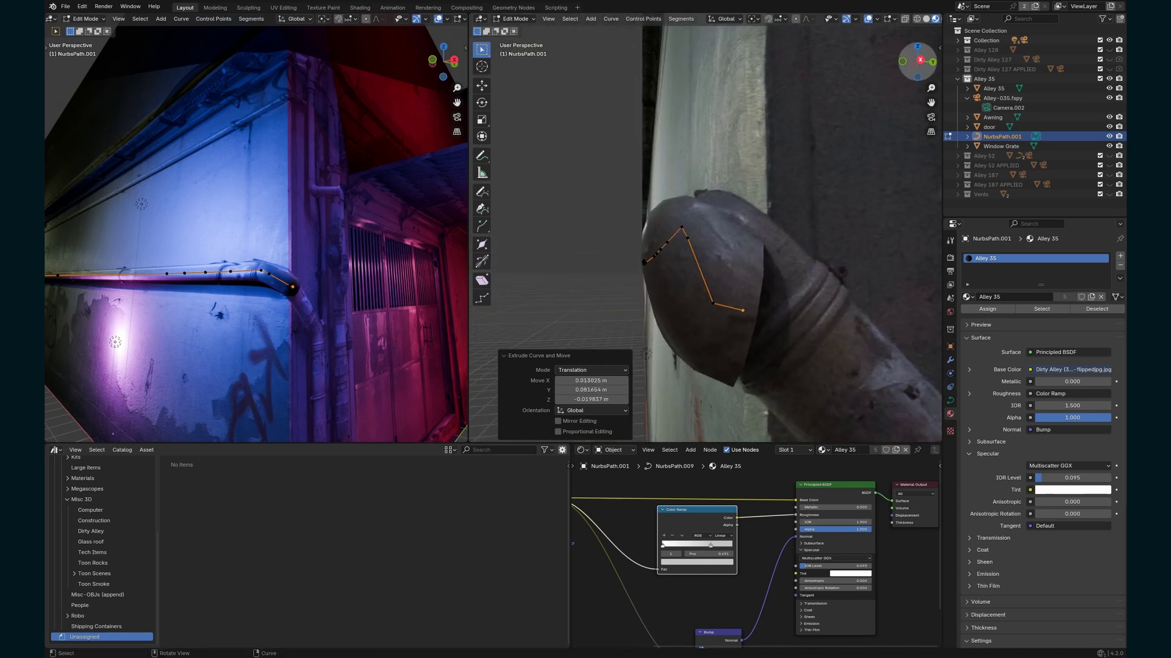
pyautogui.press('KP_3')
pyautogui.press('e')
pyautogui.press('Return')
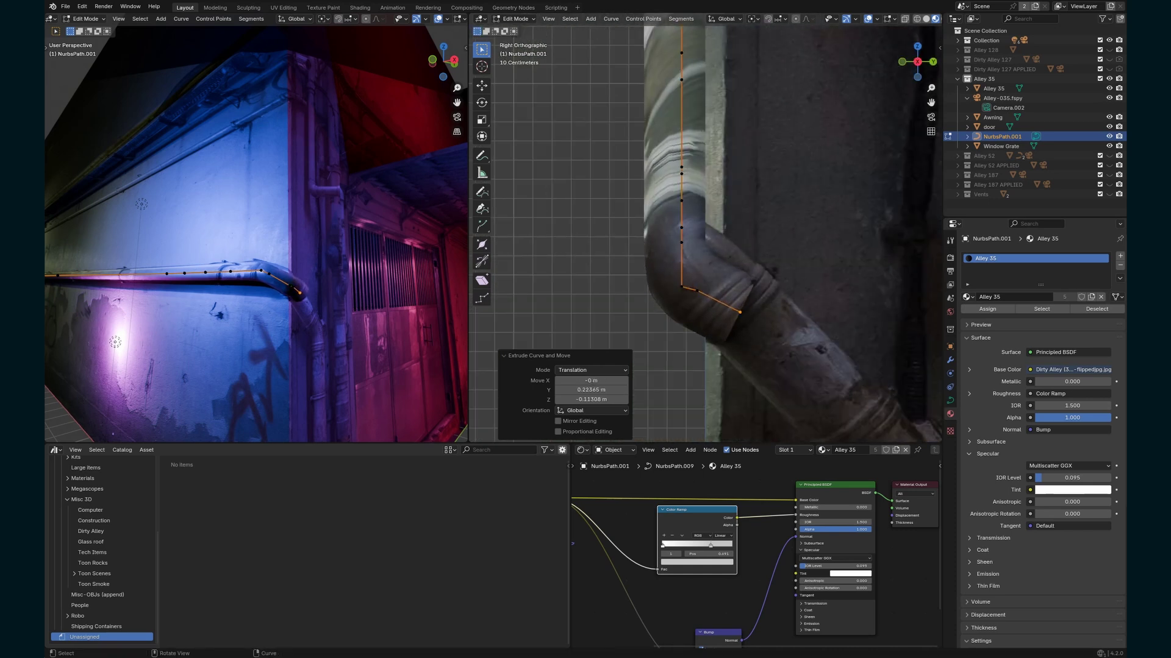
pyautogui.press('e')
pyautogui.press('Return')
# Extrude the pipe's end through the lower bend into the vertical section, with a last segment of about 0.45 m.
pyautogui.keyDown('shift'); pyautogui.moveTo(822, 390); pyautogui.dragTo(632, 80, button='middle'); pyautogui.keyUp('shift')
pyautogui.scroll(-1, 646, 104)
pyautogui.press('e')
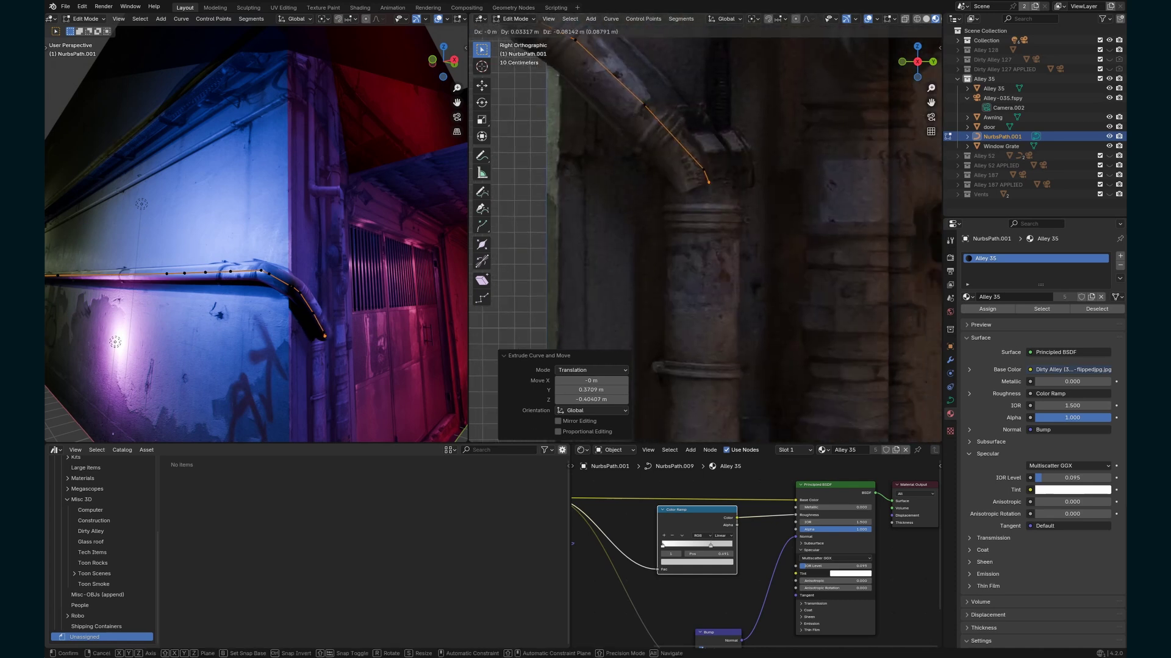
pyautogui.click(703, 298)
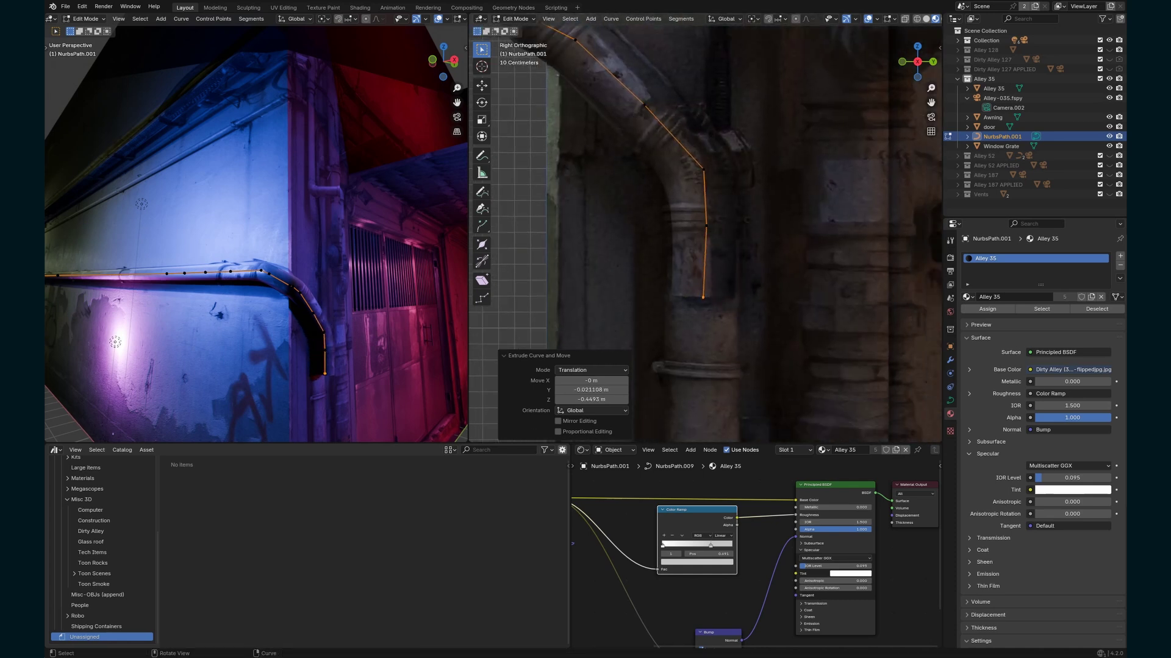
# Extrude the pipe's end straight down about 1.5 m and on to the ground, and return to Object Mode.
pyautogui.scroll(-2, 703, 297)
pyautogui.keyDown('shift'); pyautogui.moveTo(703, 298); pyautogui.dragTo(713, 49, button='middle'); pyautogui.keyUp('shift')
pyautogui.press('e')
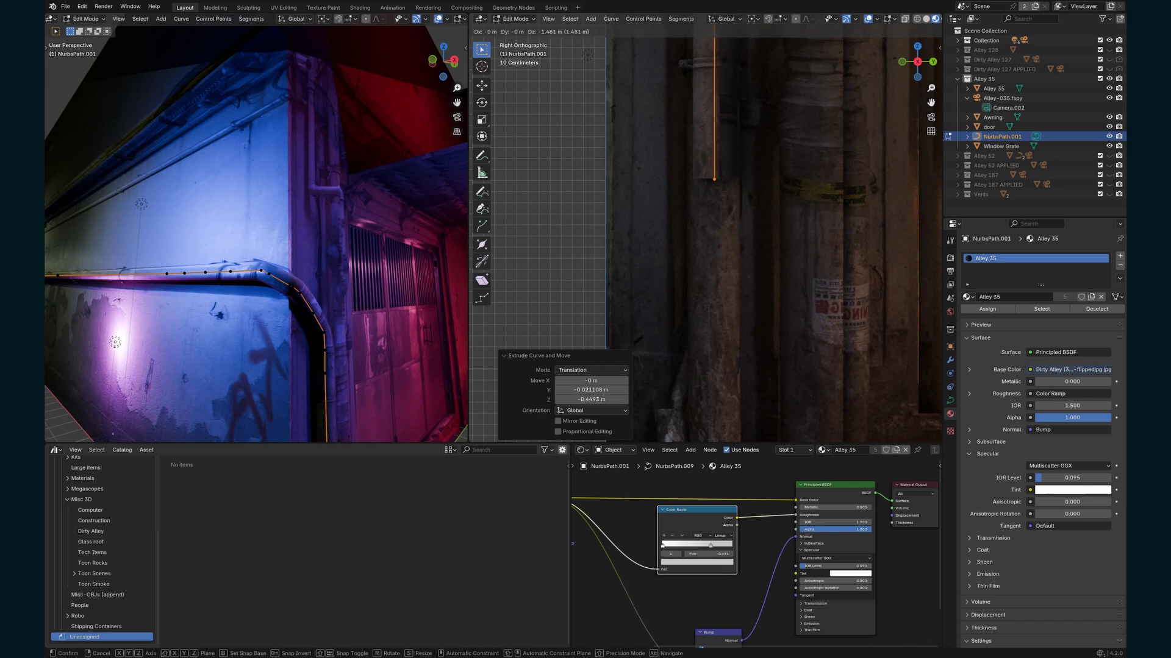
pyautogui.click(713, 211)
pyautogui.scroll(-1, 713, 211)
pyautogui.keyDown('shift'); pyautogui.moveTo(712, 232); pyautogui.dragTo(708, 28, button='middle'); pyautogui.keyUp('shift')
pyautogui.press('e')
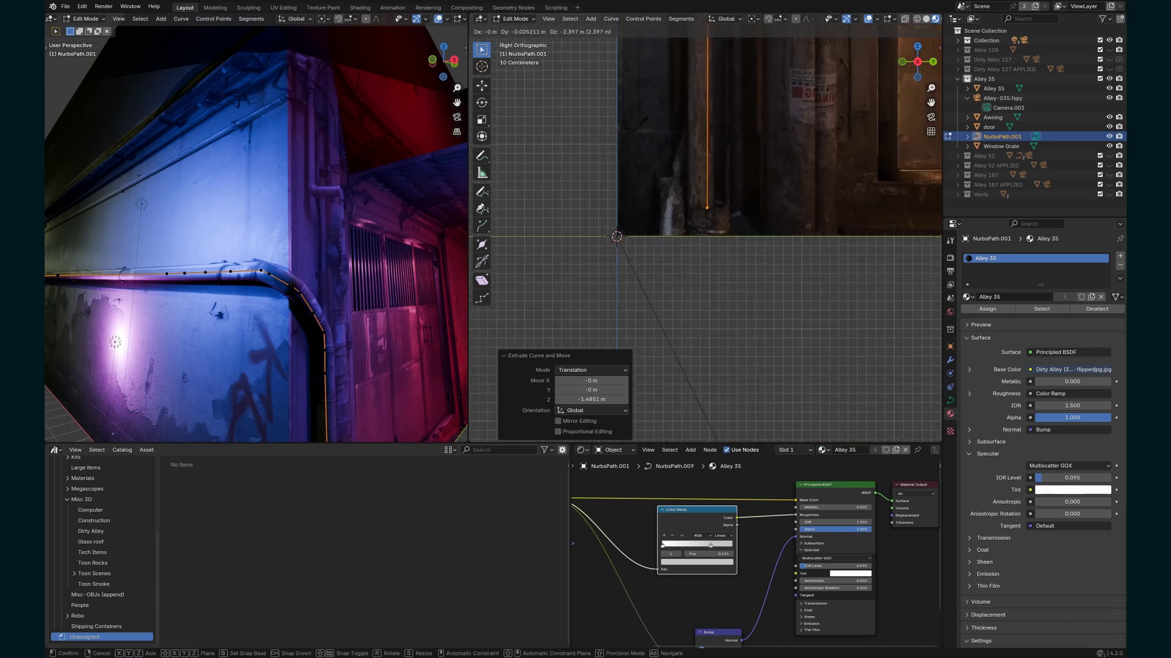
pyautogui.click(709, 237)
pyautogui.moveTo(709, 237); pyautogui.dragTo(732, 265, button='middle')
pyautogui.press('Tab')
pyautogui.scroll(-7, 682, 217)
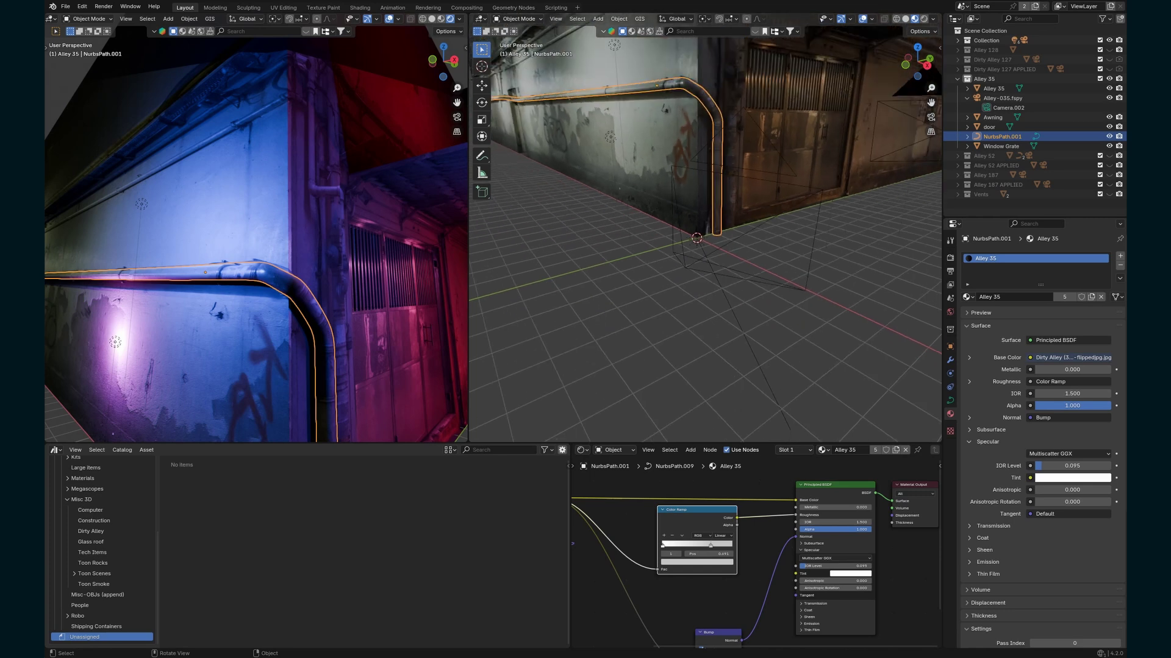
pyautogui.keyDown('shift'); pyautogui.moveTo(683, 217); pyautogui.dragTo(655, 299, button='middle'); pyautogui.keyUp('shift')
pyautogui.moveTo(810, 408); pyautogui.dragTo(848, 408, button='middle')
pyautogui.scroll(3, 705, 234)
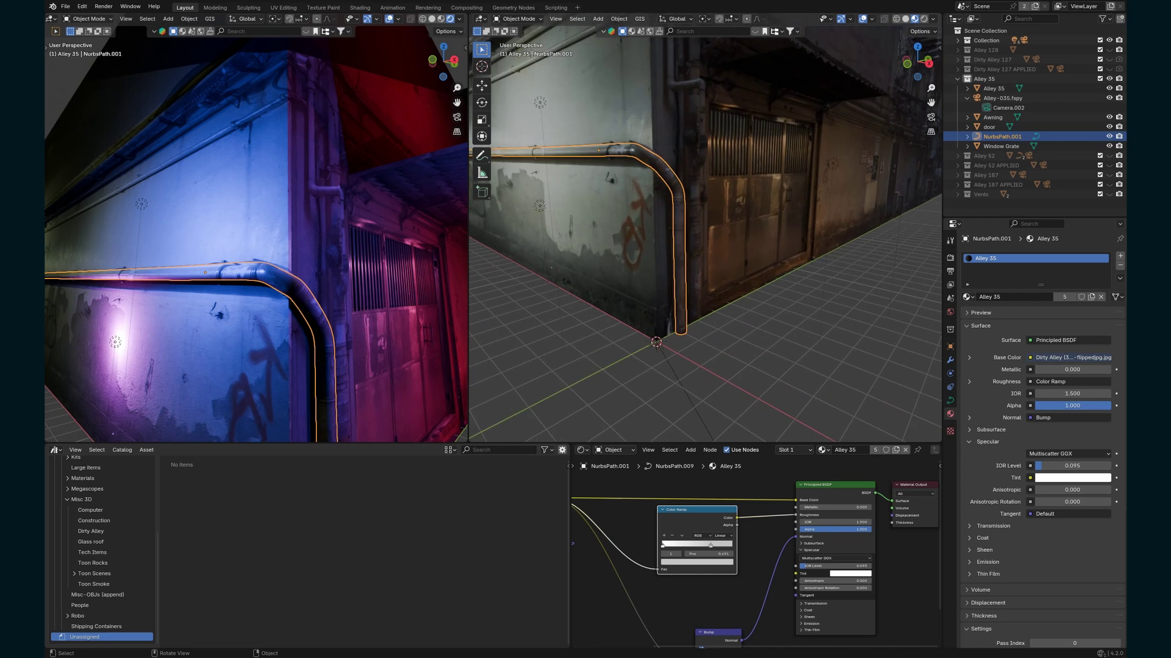
# In the right view, reposition the control points at the pipe's corner elbow to smooth the bend along the photographed pipe.
pyautogui.scroll(3, 705, 234)
pyautogui.press('Tab')
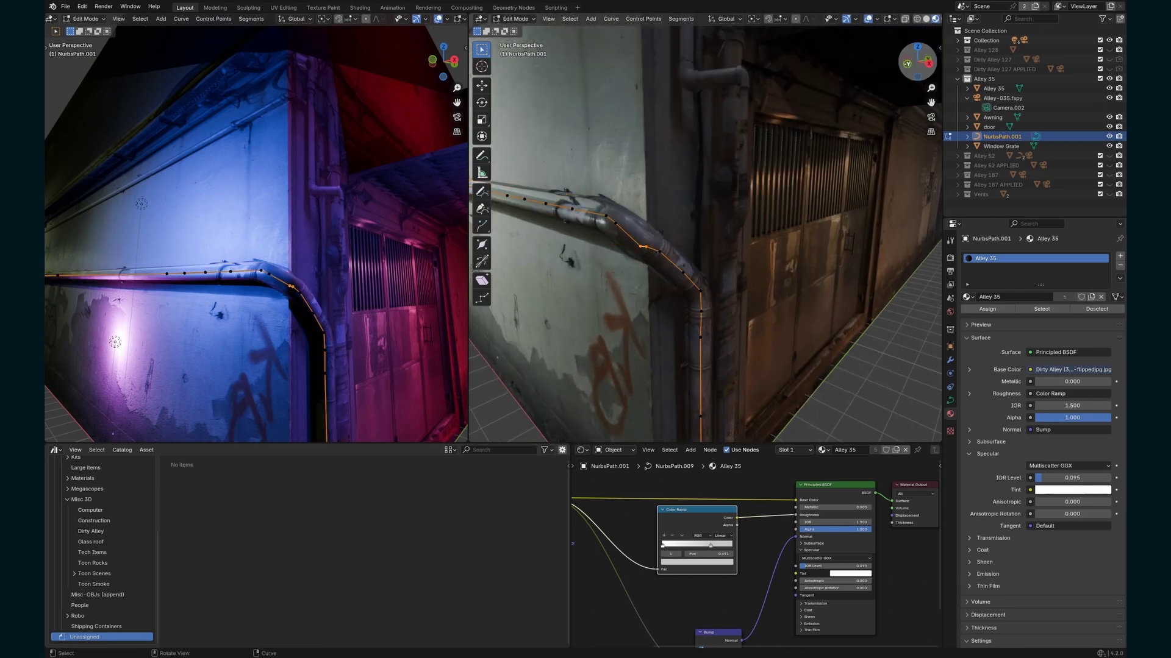
pyautogui.click(929, 64)
pyautogui.keyDown('shift'); pyautogui.moveTo(607, 226); pyautogui.dragTo(721, 273, button='middle'); pyautogui.keyUp('shift')
pyautogui.scroll(5, 721, 274)
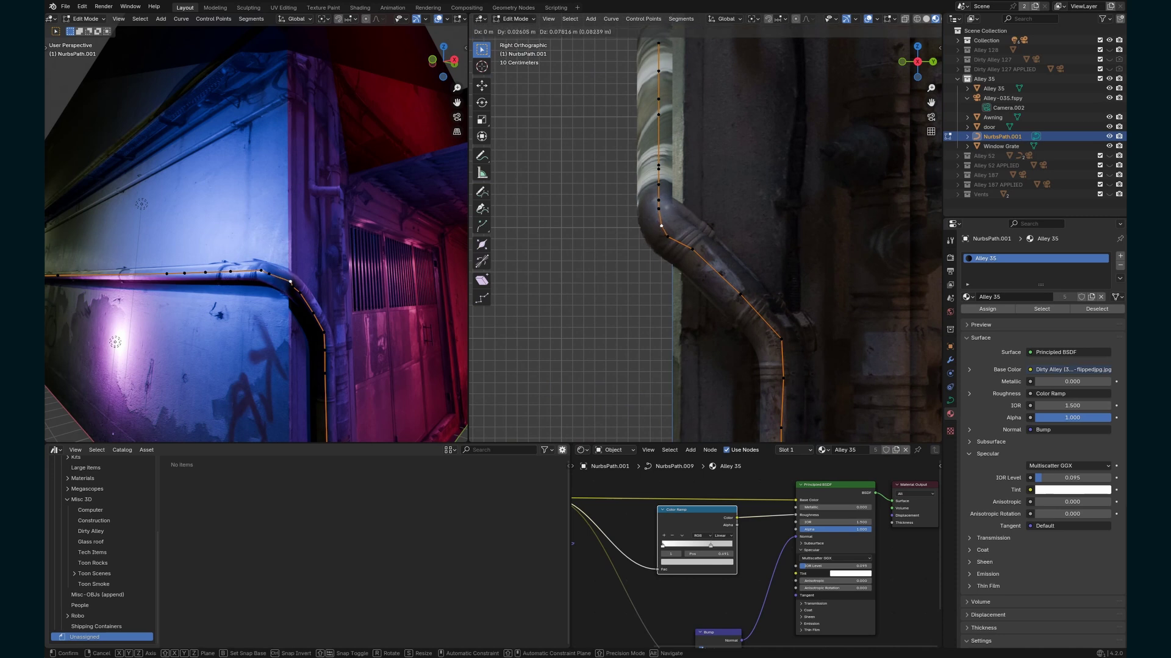
pyautogui.click(664, 222)
pyautogui.click(667, 237)
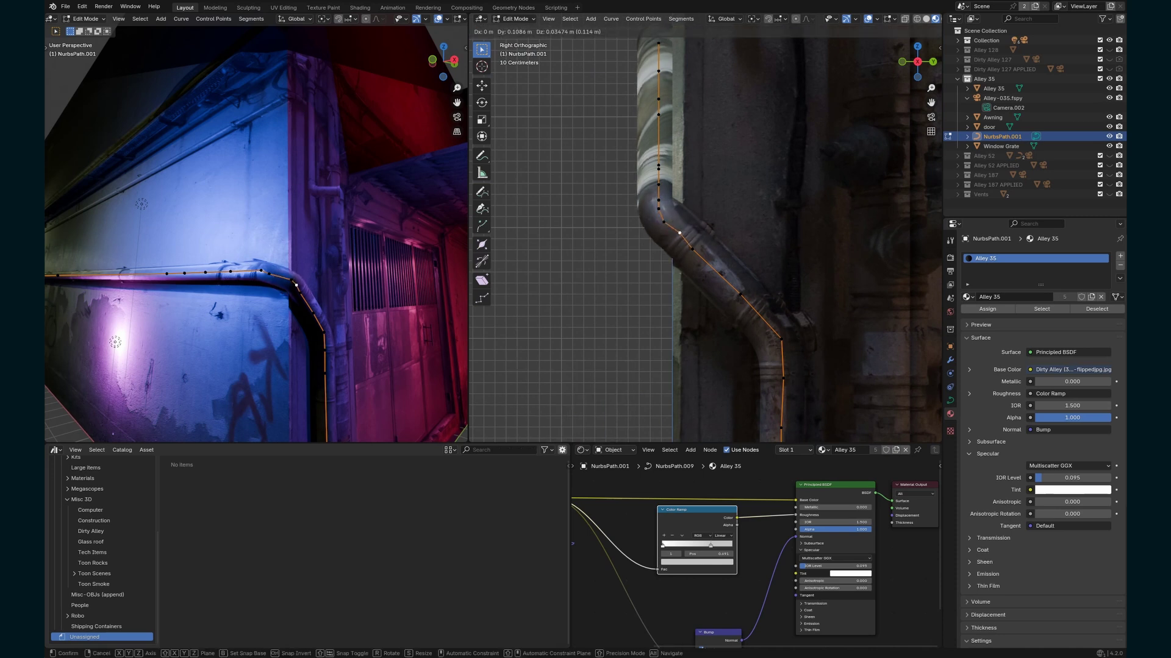
pyautogui.click(678, 235)
pyautogui.moveTo(679, 235); pyautogui.dragTo(820, 259, button='middle')
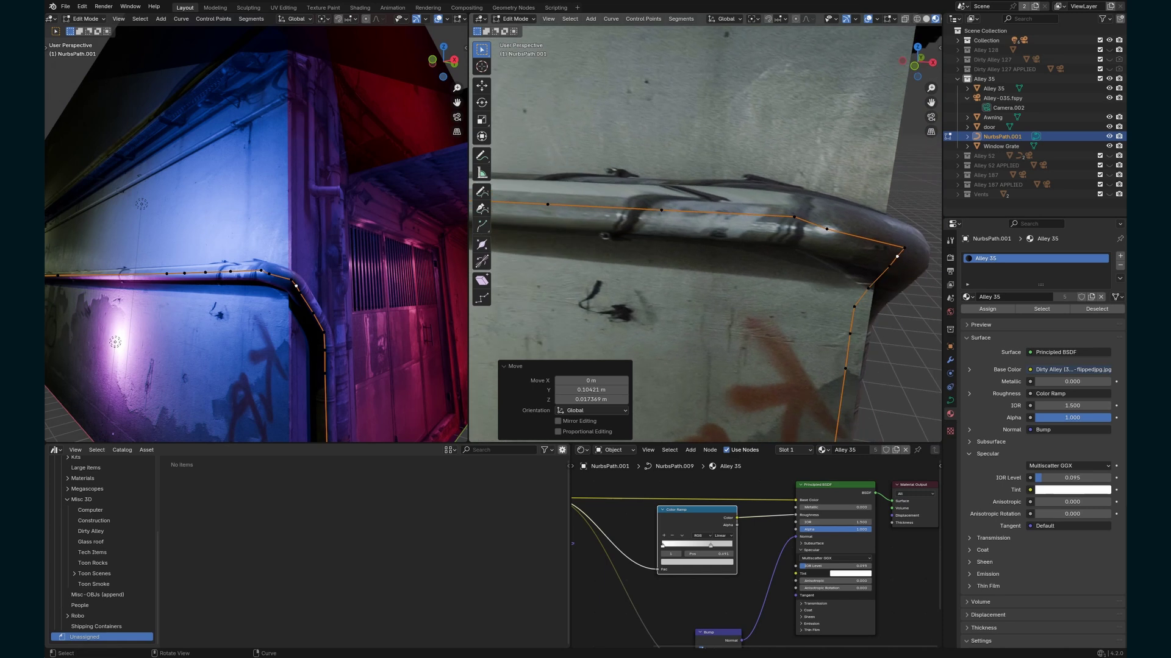
pyautogui.click(661, 211)
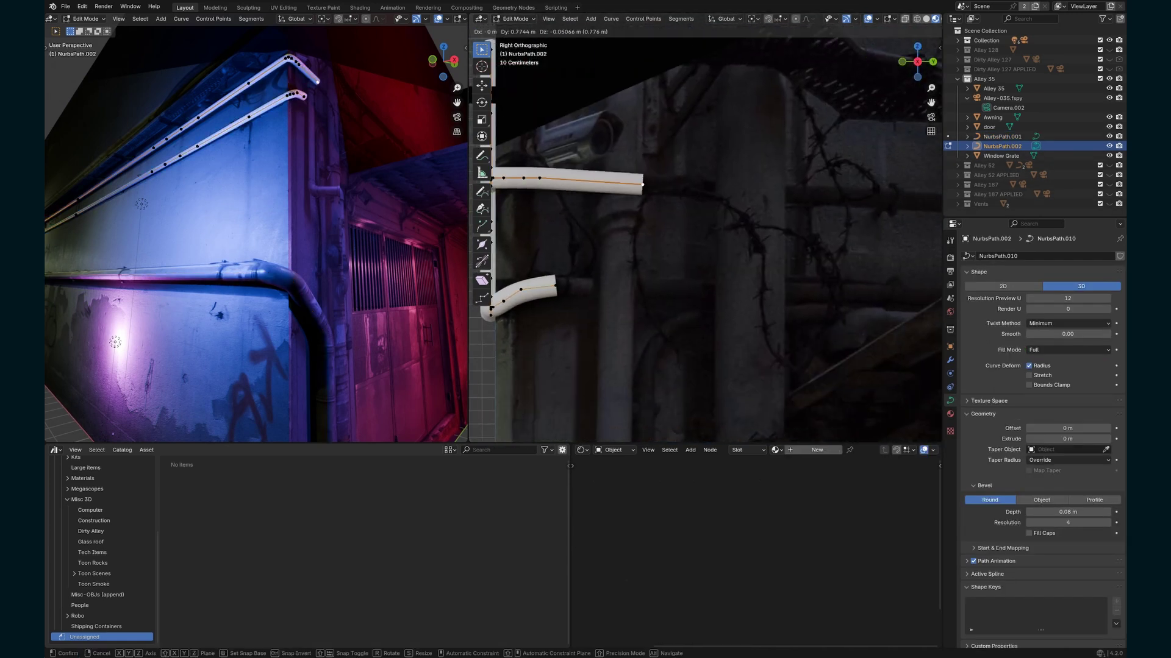
# Extrude the ends of the 0.08 m thick upper wall pipes around the corner, following the photographed pipes in the right view.
pyautogui.keyDown('shift'); pyautogui.moveTo(705, 234); pyautogui.dragTo(792, 201, button='middle'); pyautogui.keyUp('shift')
pyautogui.press('e')
pyautogui.click(915, 209)
pyautogui.scroll(3, 705, 234)
pyautogui.click(564, 164)
pyautogui.press('e')
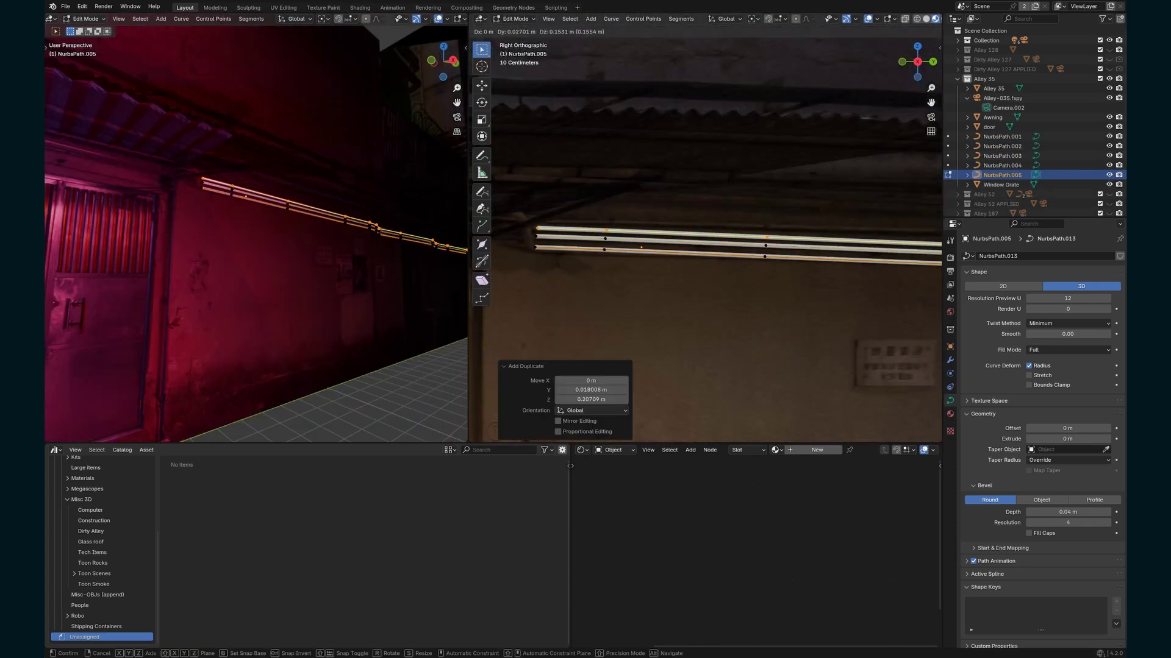
# Move the 0.29 m thick vertical pipe's point about 2 m up, shift it along X, and adjust it along Y with proportional editing enabled.
pyautogui.moveTo(701, 244); pyautogui.dragTo(640, 237, button='middle')
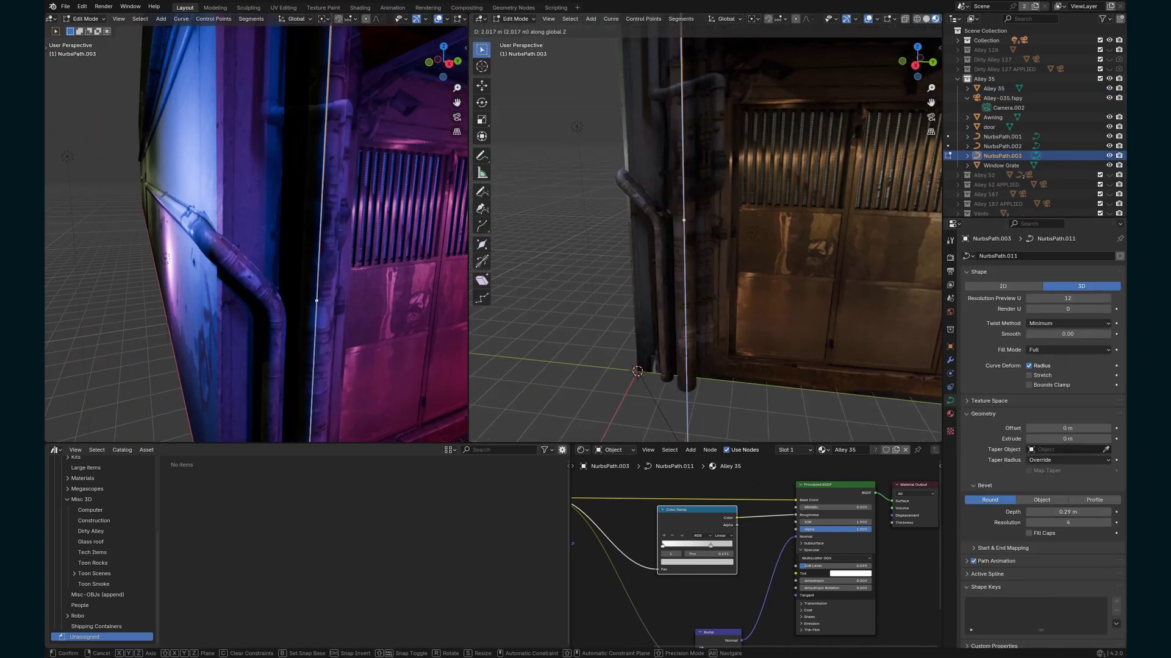
pyautogui.click(767, 232)
pyautogui.moveTo(767, 232); pyautogui.dragTo(670, 284, button='middle')
pyautogui.press('g')
pyautogui.press('x')
pyautogui.click(615, 280)
pyautogui.press('o')
pyautogui.press('g')
pyautogui.press('y')
pyautogui.scroll(6, 742, 279)
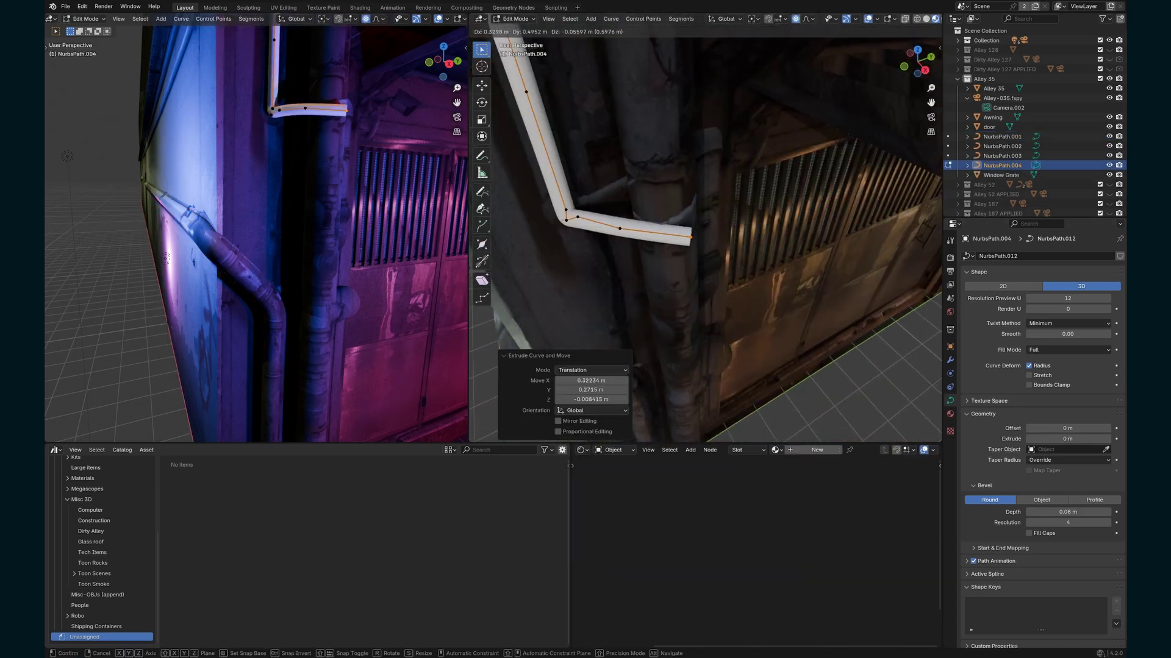
# Extrude the 0.08 m thick pipe's end downward along the photographed pipe and move its lower control points into line.
pyautogui.press('e')
pyautogui.click(339, 255)
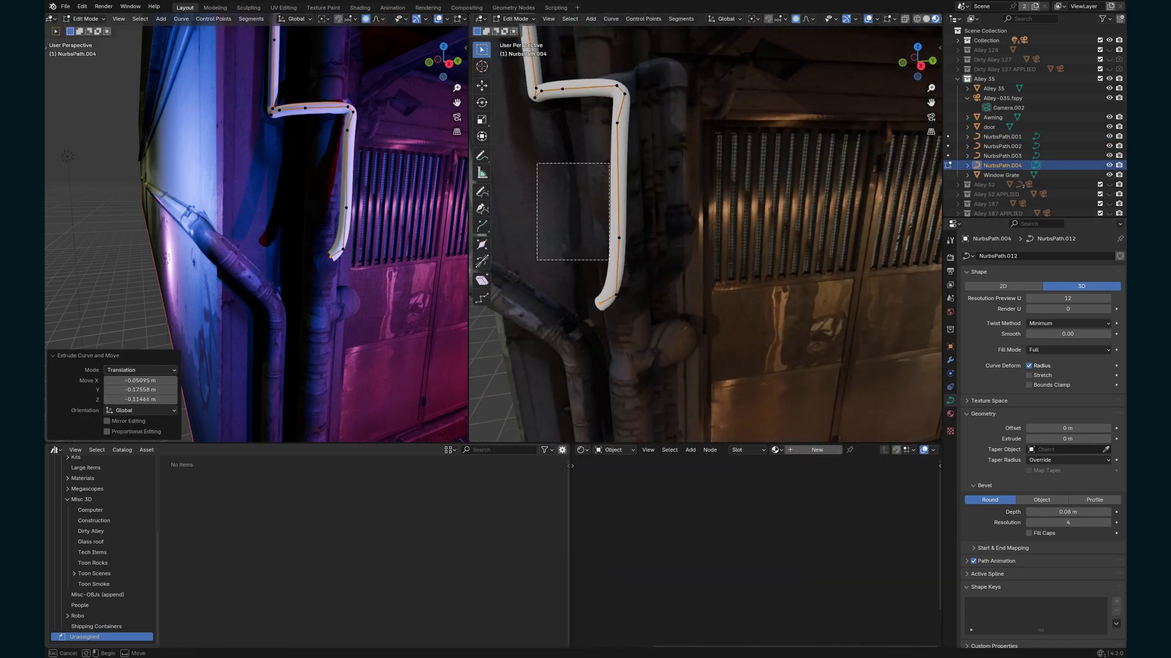
pyautogui.moveTo(609, 260); pyautogui.dragTo(648, 317)
pyautogui.press('g')
pyautogui.click(654, 280)
# Reposition the pipe's vertical section in depth with proportional editing so that it sits beside the corner pipes.
pyautogui.moveTo(653, 280); pyautogui.dragTo(762, 292, button='middle')
pyautogui.press('g')
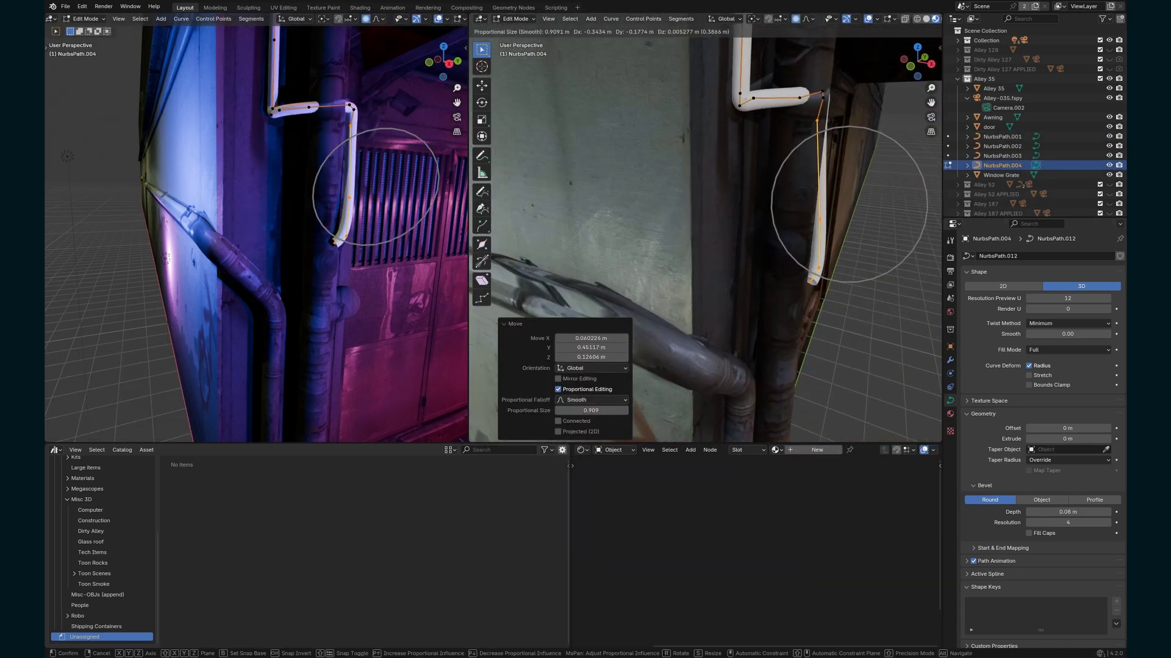
pyautogui.click(814, 222)
pyautogui.moveTo(731, 183); pyautogui.dragTo(669, 225, button='middle')
pyautogui.press('g')
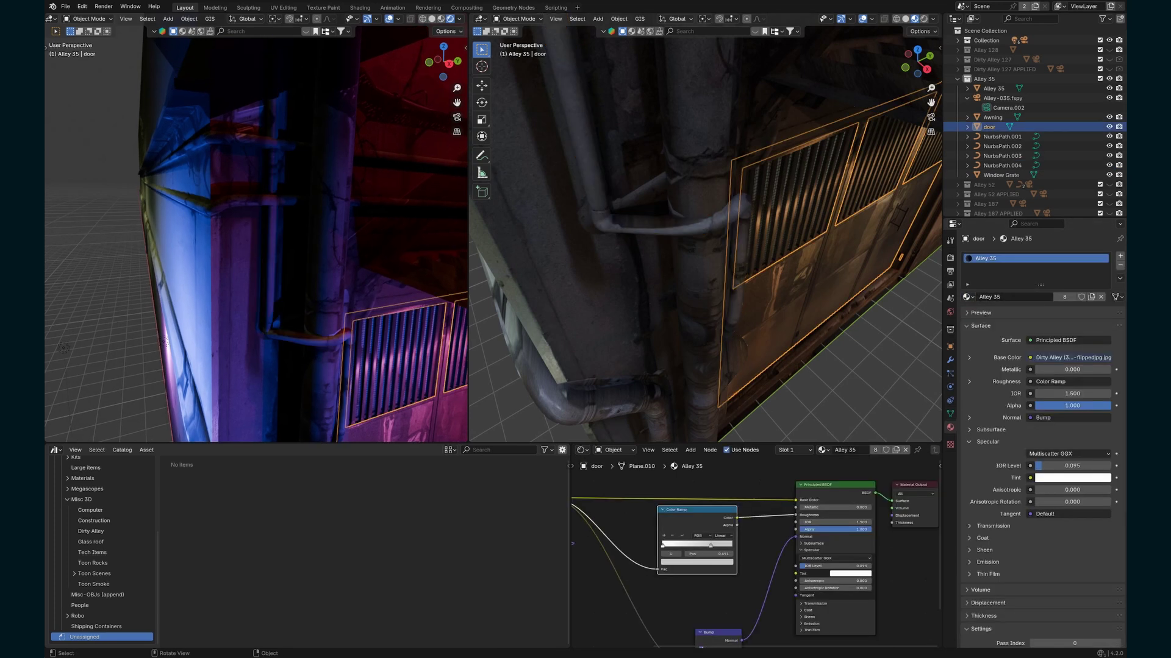
# Add a path curve at the world origin in the right orthographic view.
pyautogui.press('KP_Decimal')
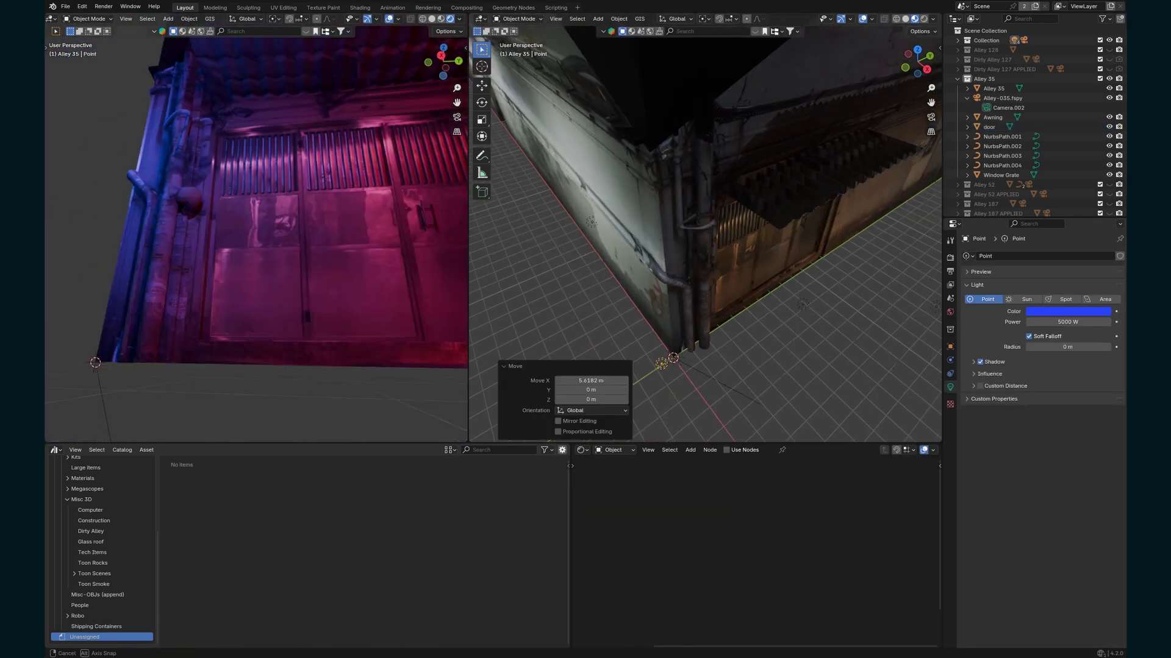
pyautogui.press('KP_3')
pyautogui.hotkey('shift', 'a')
pyautogui.moveTo(634, 270)
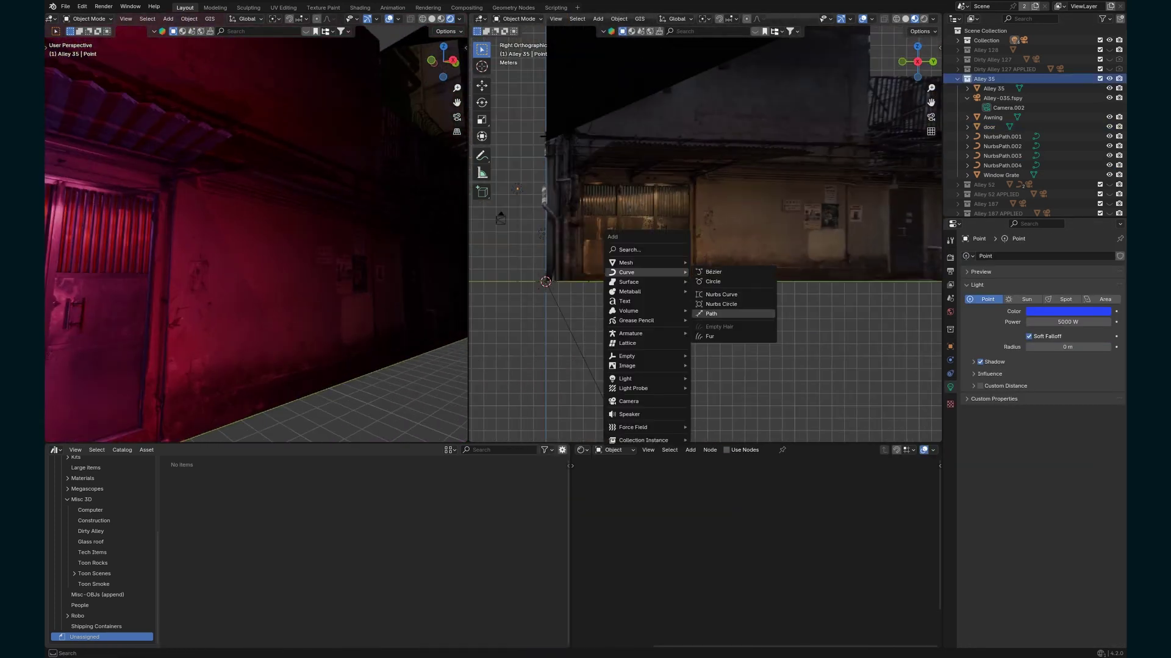
pyautogui.click(738, 314)
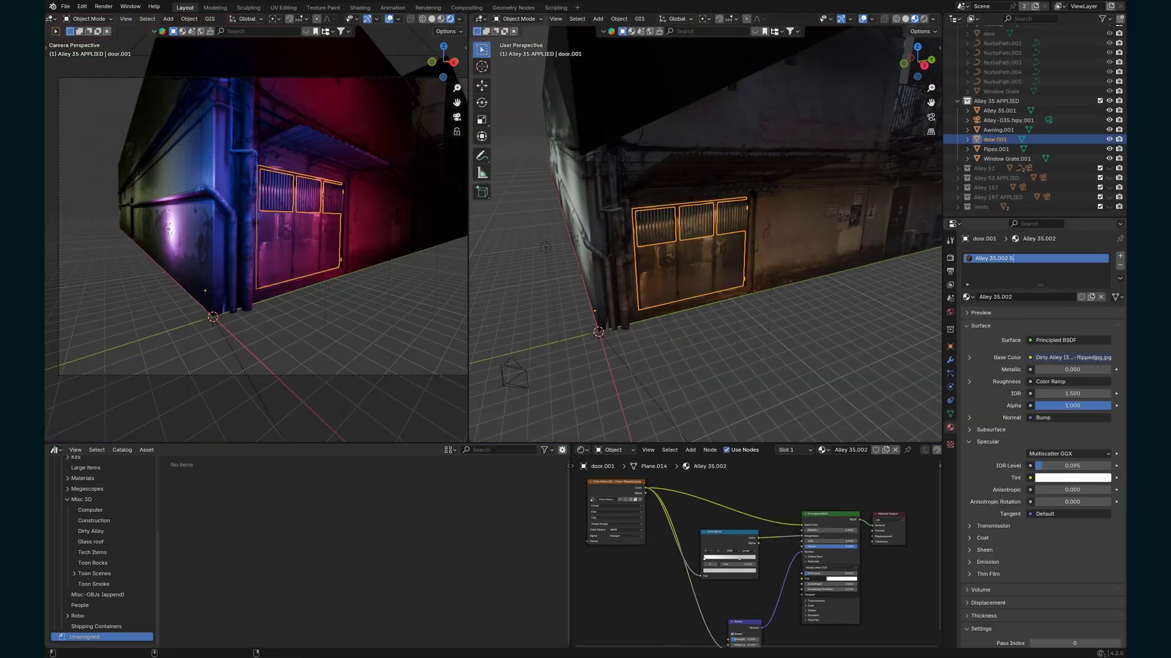
# Preview the Color Ramp output of the door's Alley 35.002 Shiny material directly on the surface.
pyautogui.scroll(3, 756, 553)
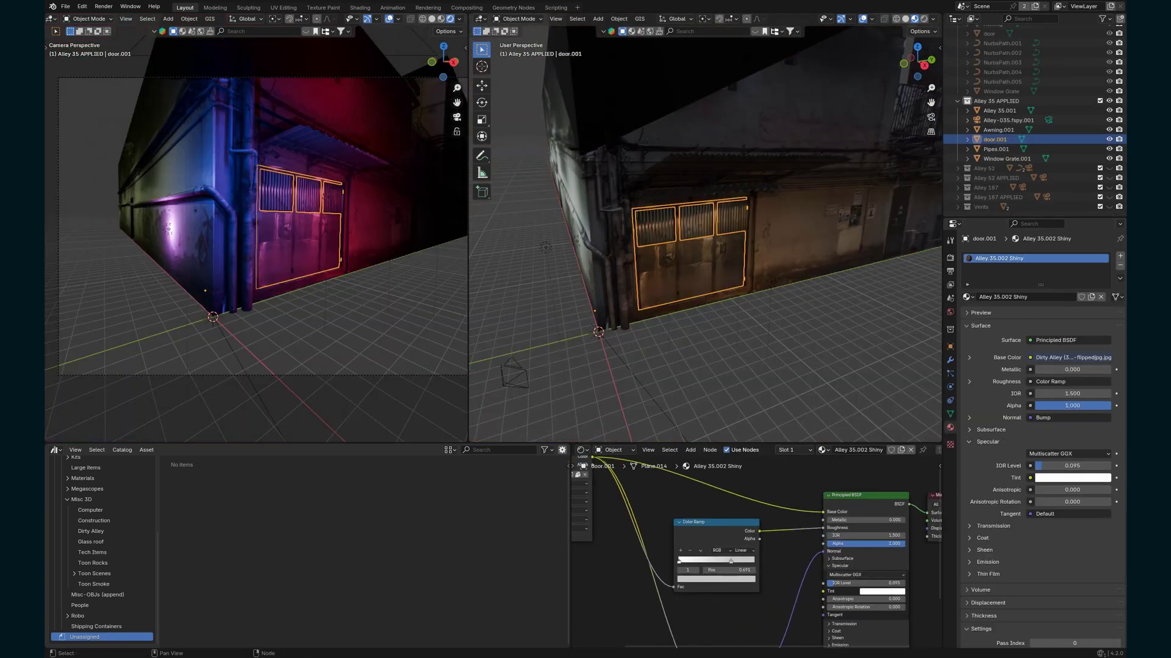
pyautogui.keyDown('ctrl'); pyautogui.keyDown('shift'); pyautogui.click(756, 553); pyautogui.keyUp('shift'); pyautogui.keyUp('ctrl')
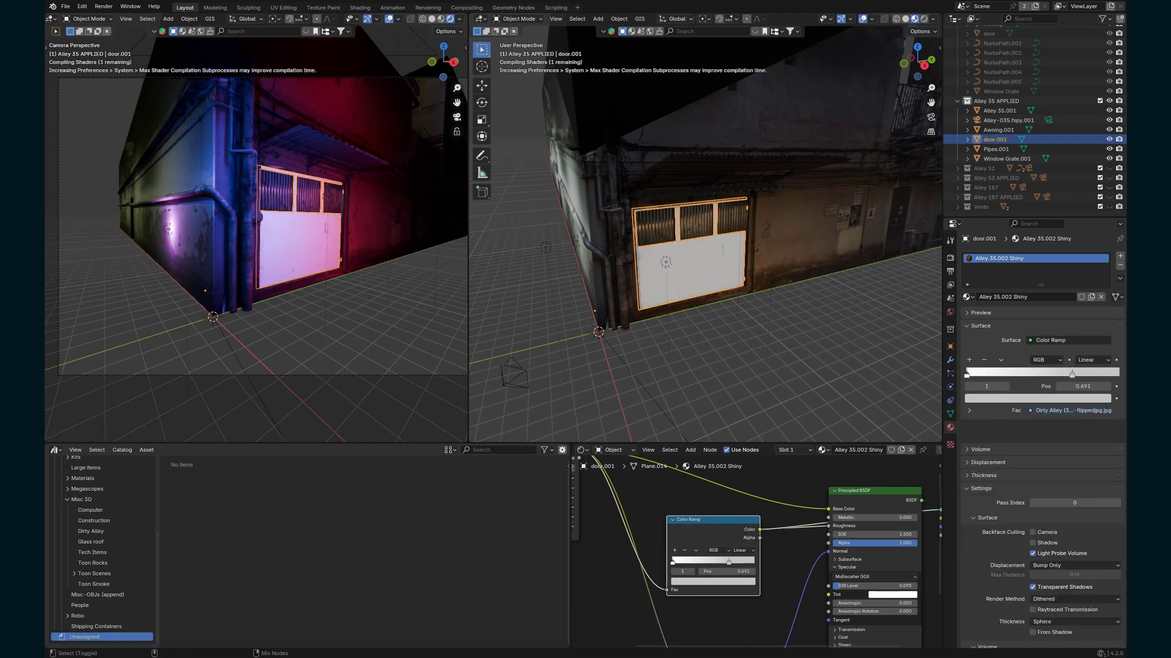
pyautogui.scroll(2, 756, 553)
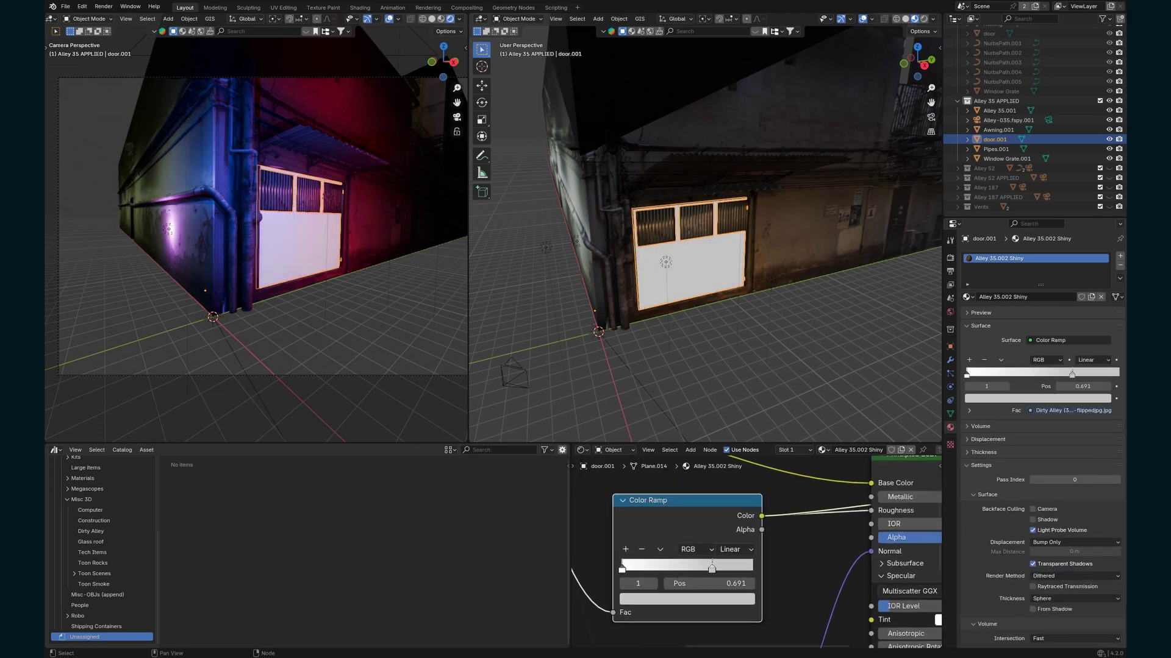
# Darken the Color Ramp's second stop and shift it to position 0.109.
pyautogui.click(687, 599)
pyautogui.moveTo(744, 428); pyautogui.dragTo(744, 483)
pyautogui.hotkey('alt', 'a')
pyautogui.moveTo(711, 568); pyautogui.dragTo(638, 568)
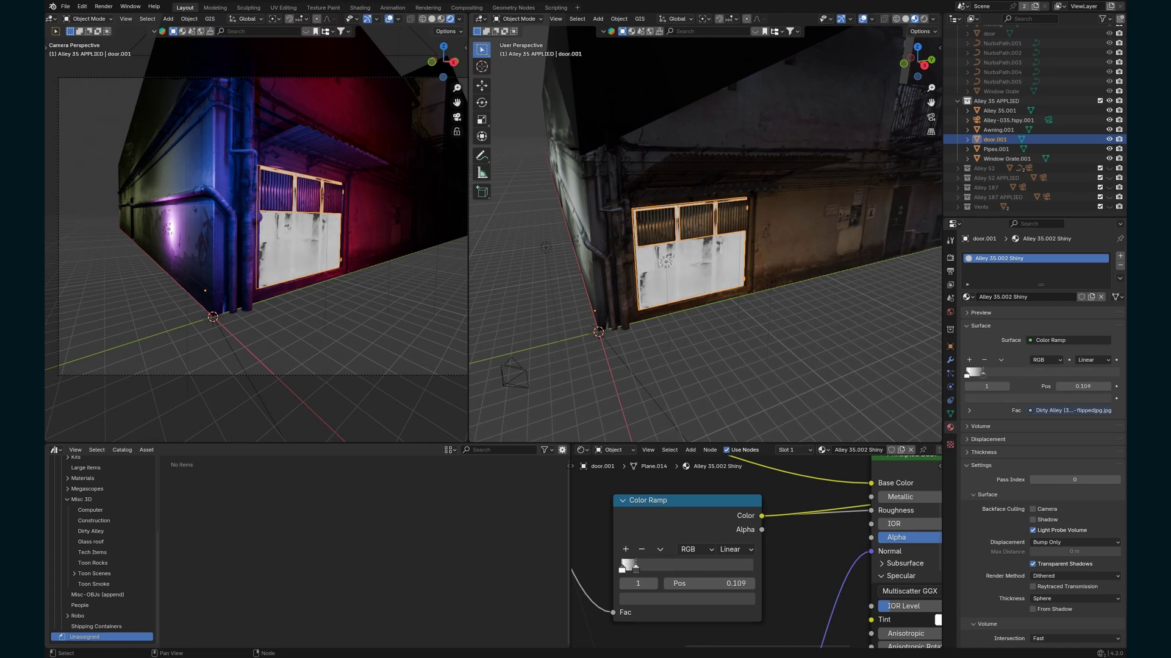
# Darken the Color Ramp's first stop at position 0.000 slightly to a light grey.
pyautogui.click(622, 567)
pyautogui.click(686, 599)
pyautogui.moveTo(743, 406); pyautogui.dragTo(744, 440)
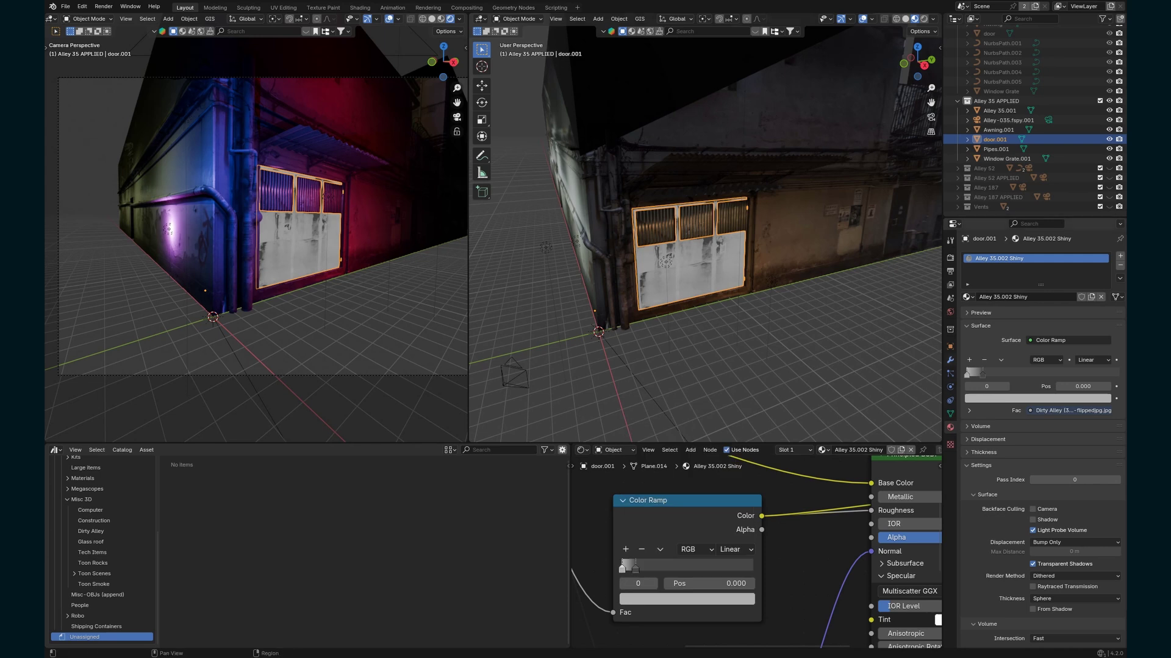
pyautogui.scroll(-1, 756, 552)
pyautogui.moveTo(885, 566); pyautogui.dragTo(807, 552, button='middle')
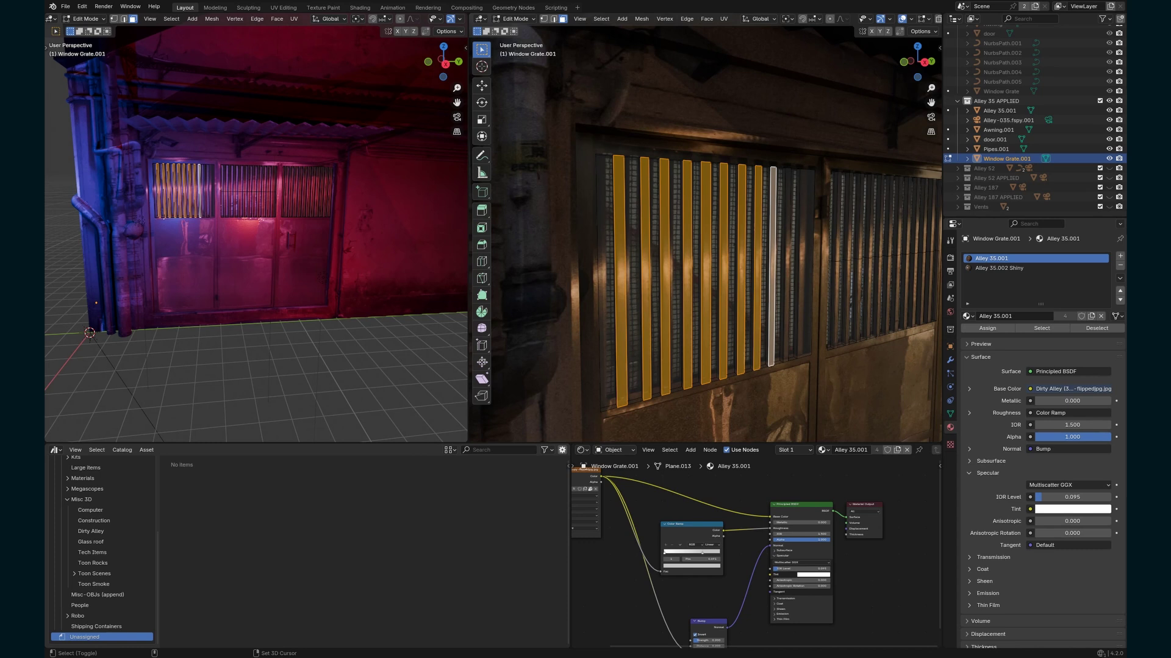
# Add the remaining bars of the first window grate to the face selection of Window Grate.001.
pyautogui.keyDown('shift'); pyautogui.moveTo(756, 244); pyautogui.dragTo(653, 244, button='middle'); pyautogui.keyUp('shift')
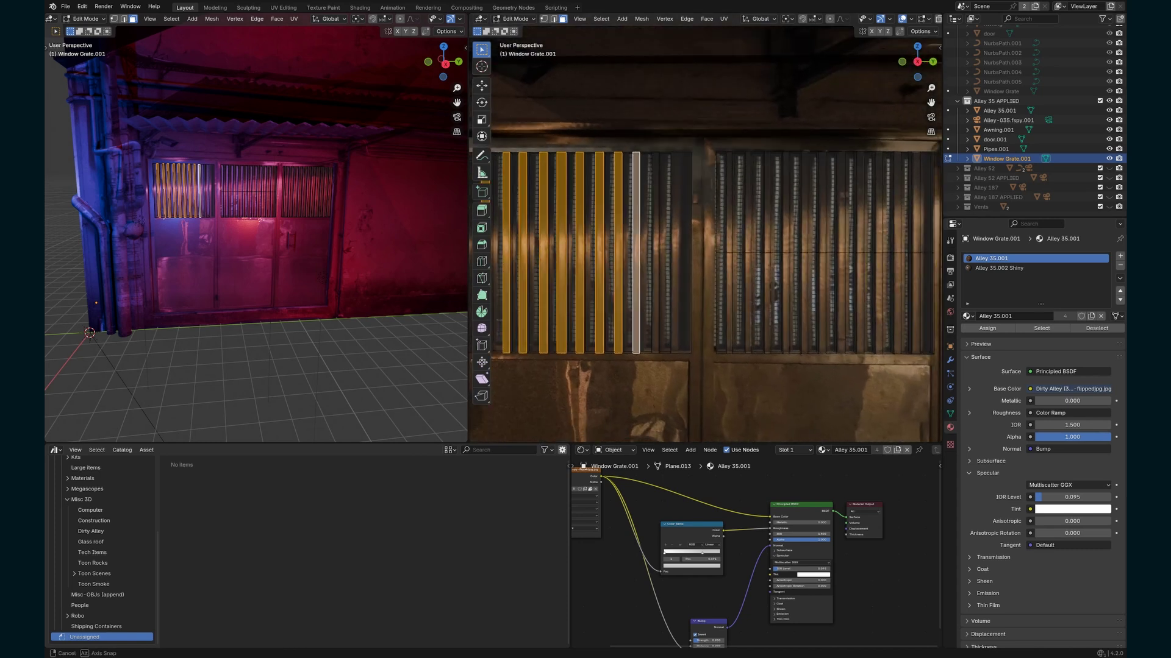
pyautogui.keyDown('shift'); pyautogui.click(655, 253); pyautogui.keyUp('shift')
pyautogui.keyDown('shift'); pyautogui.click(680, 253); pyautogui.keyUp('shift')
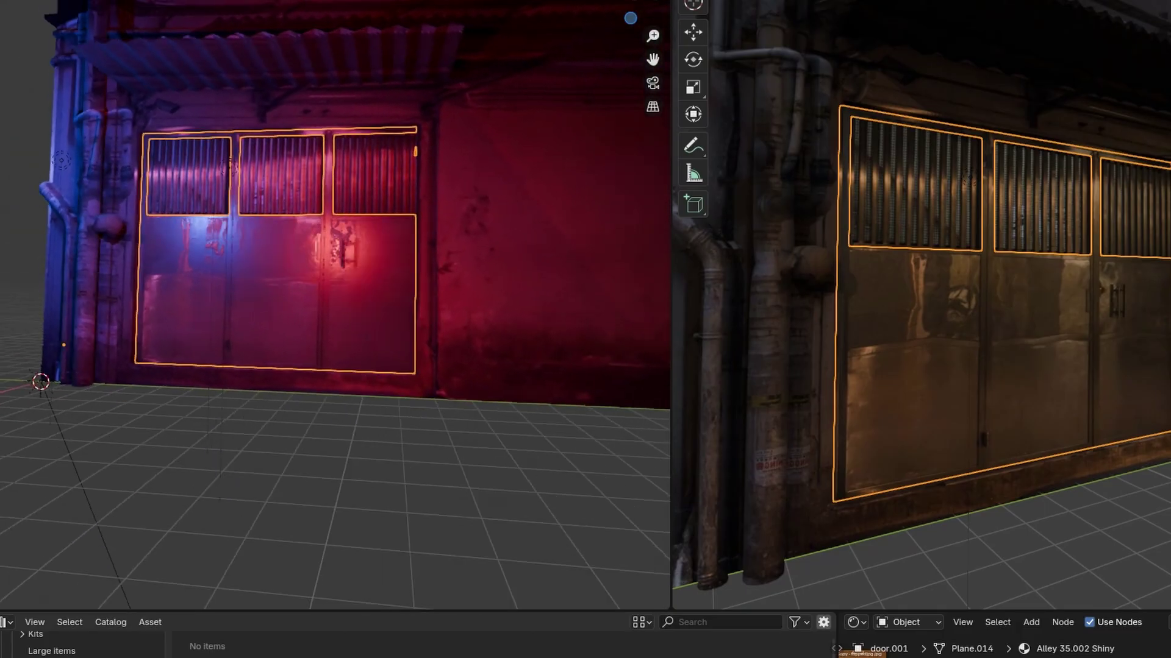
pyautogui.moveTo(335, 256); pyautogui.dragTo(384, 296, button='middle')
pyautogui.keyDown('shift'); pyautogui.moveTo(914, 213); pyautogui.dragTo(1091, 253, button='middle'); pyautogui.keyUp('shift')
pyautogui.scroll(3, 948, 303)
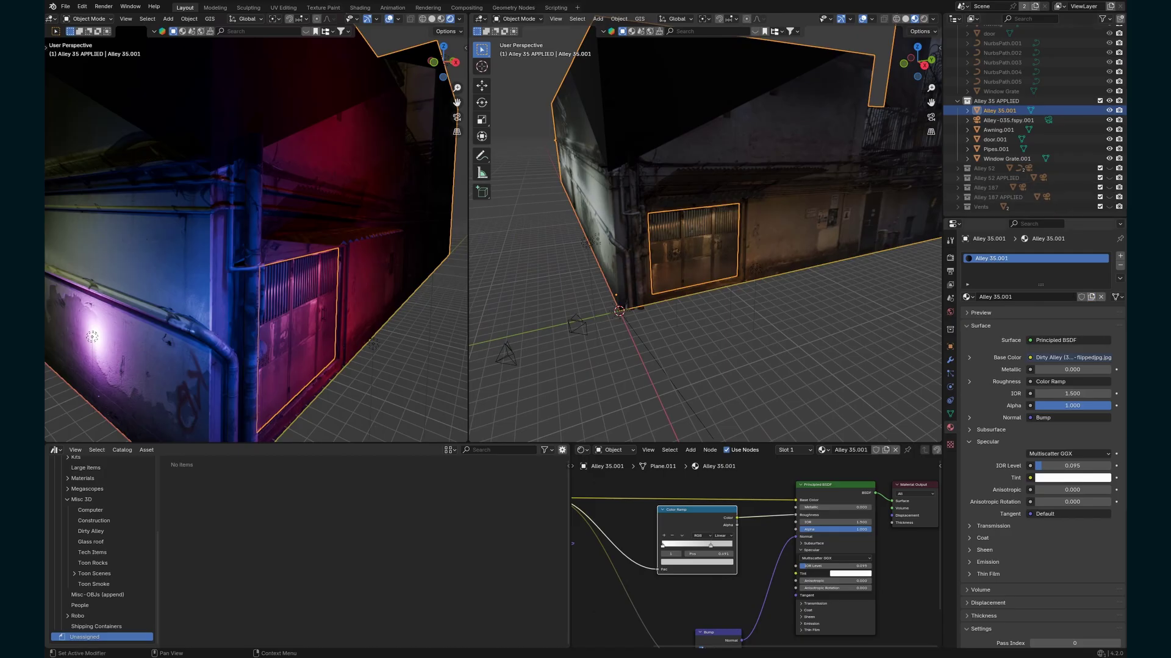
# Assign the Alley 35.001 material to the Awning.001, door.001 and Pipes.001 objects.
pyautogui.click(998, 129)
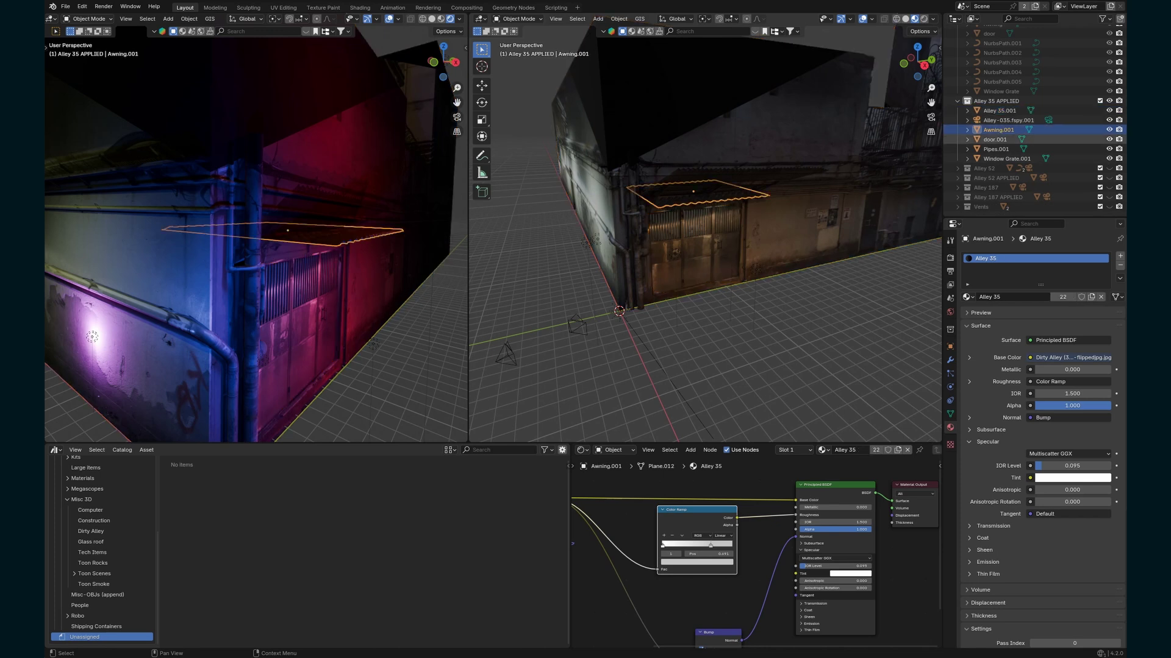
pyautogui.click(967, 297)
pyautogui.click(1006, 348)
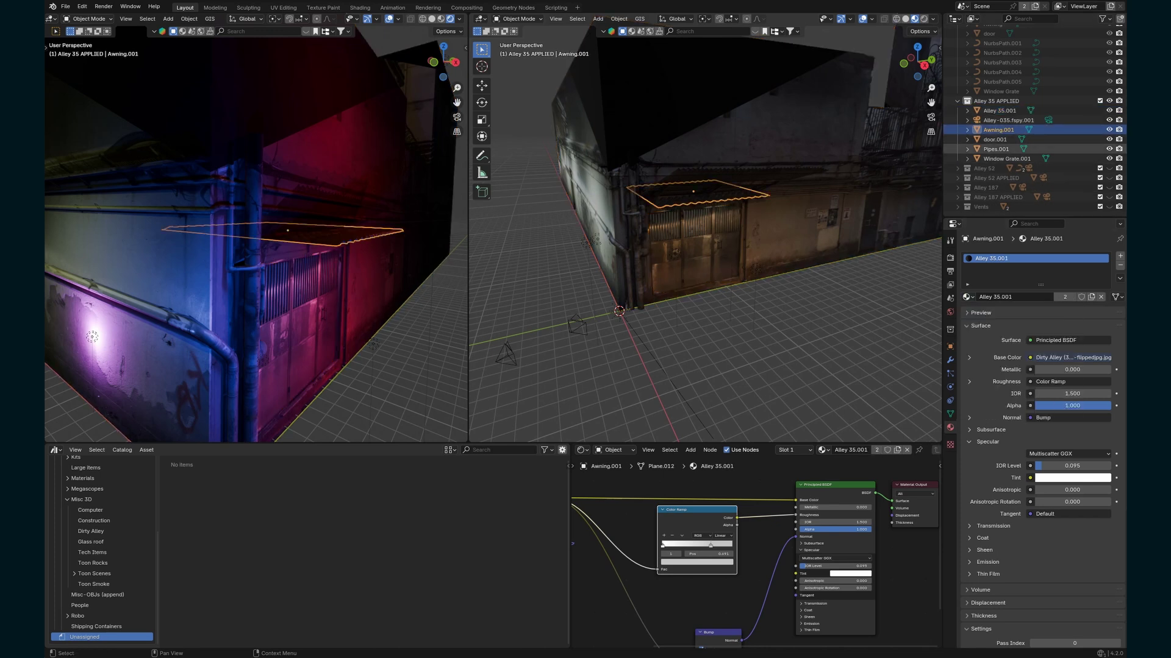
pyautogui.click(995, 140)
pyautogui.click(967, 297)
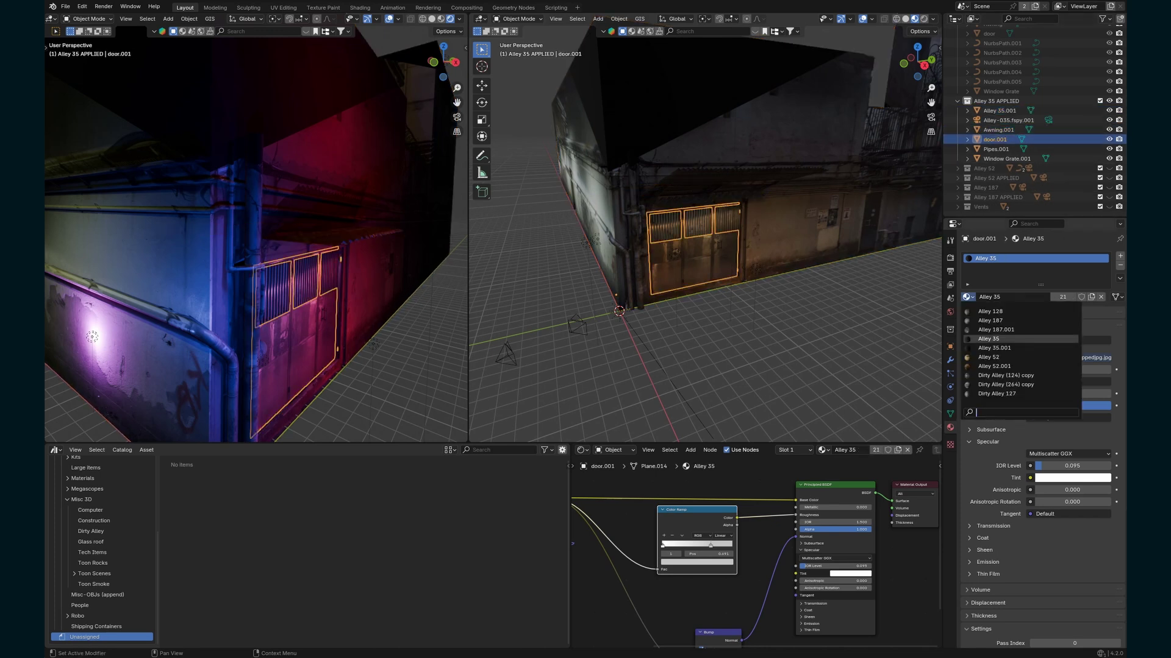
pyautogui.click(1006, 348)
pyautogui.click(995, 149)
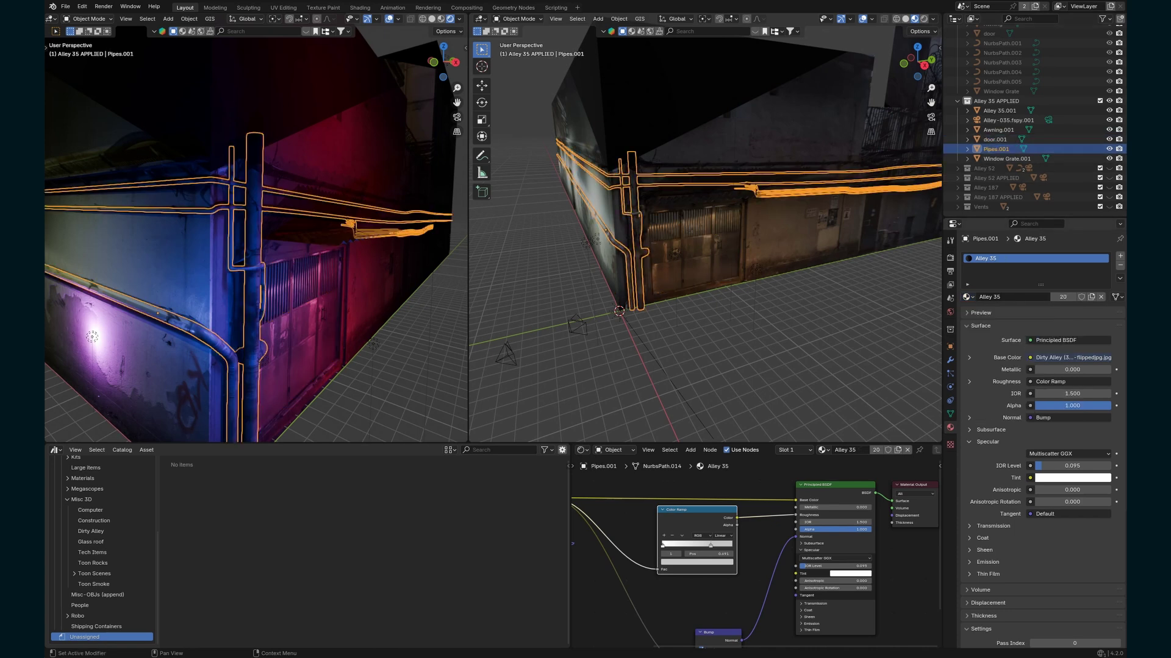
pyautogui.click(967, 297)
pyautogui.click(1006, 348)
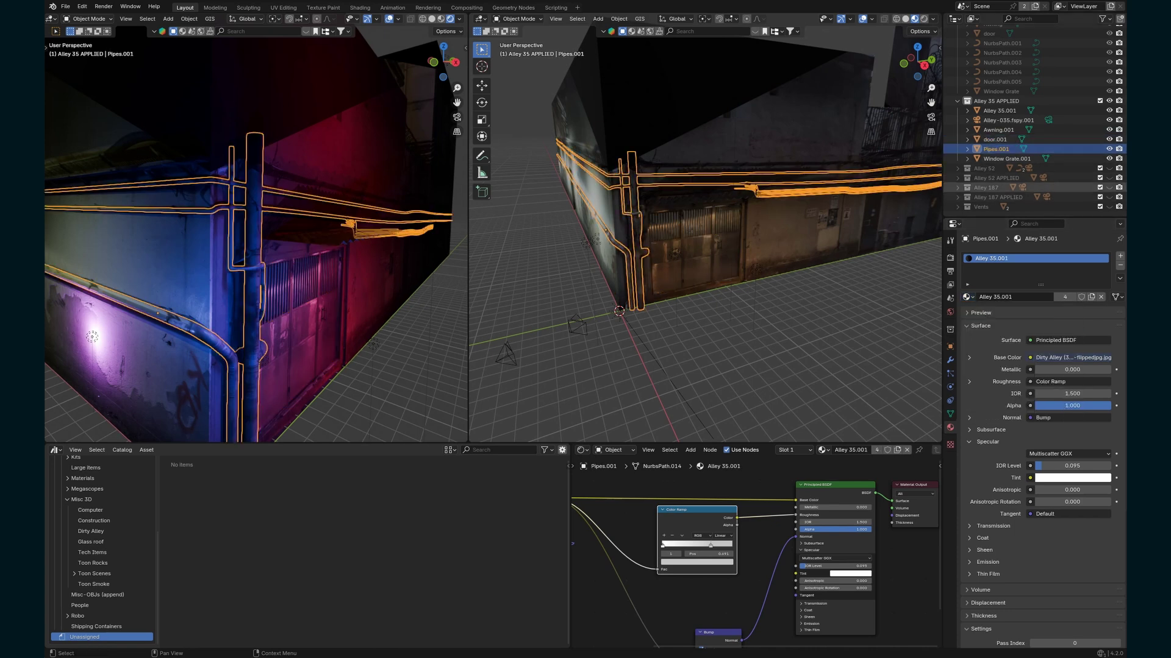
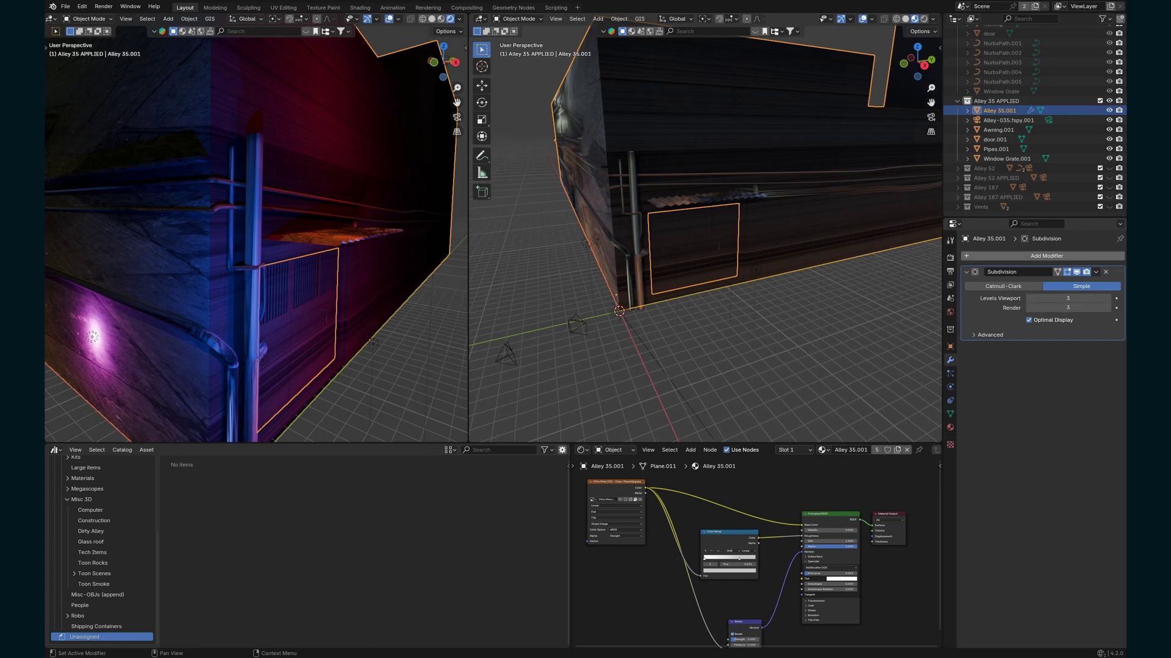
# Add a UV Project modifier to the Alley 35.001 wall mesh and set its UV map to UVMap.
pyautogui.click(1046, 256)
pyautogui.write('uv')
pyautogui.press('Down')
pyautogui.press('Return')
pyautogui.click(1067, 376)
pyautogui.click(1048, 392)
# Set the UV Project modifier's projector object to the Alley-035.fspy.001 camera.
pyautogui.click(1067, 431)
pyautogui.press('Down')
pyautogui.press('Down')
pyautogui.press('Down')
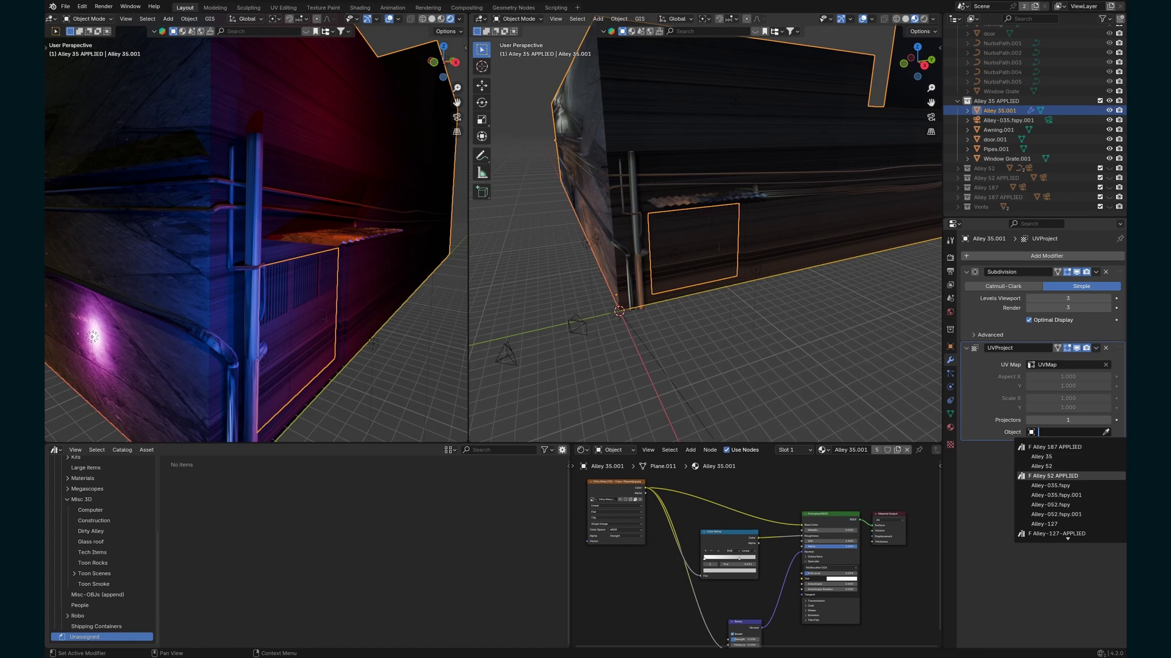
pyautogui.press('Down')
pyautogui.press('Down')
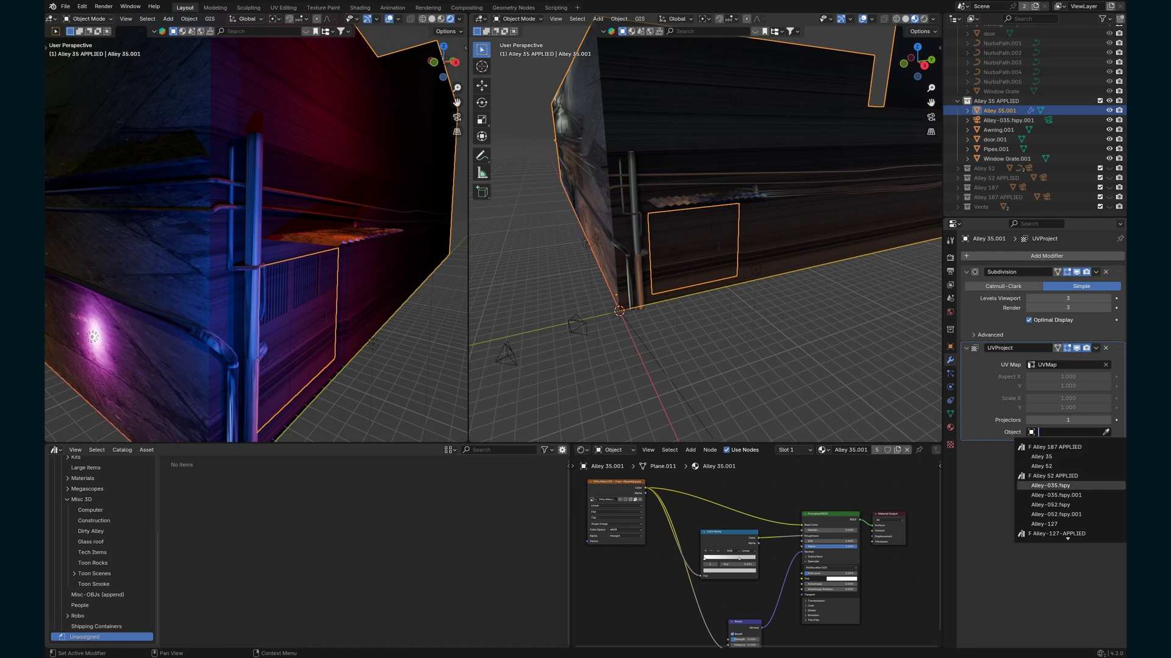
pyautogui.press('Return')
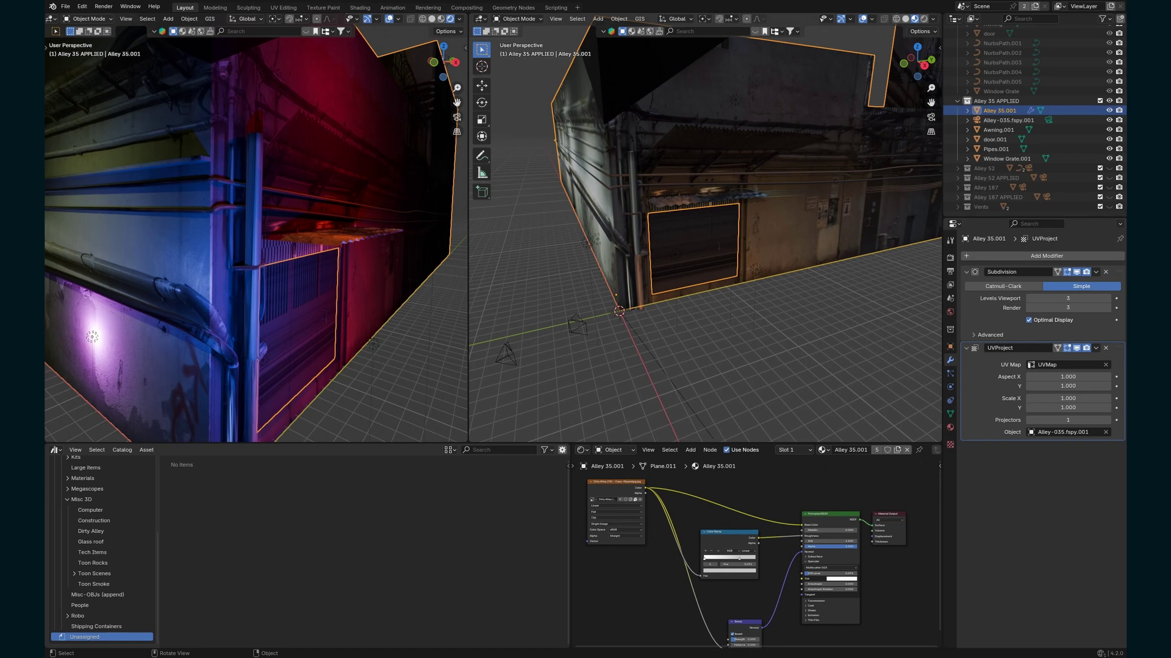
# Set the UV Project modifier's aspect ratio to X 7952 and Y 5304.
pyautogui.click(1067, 377)
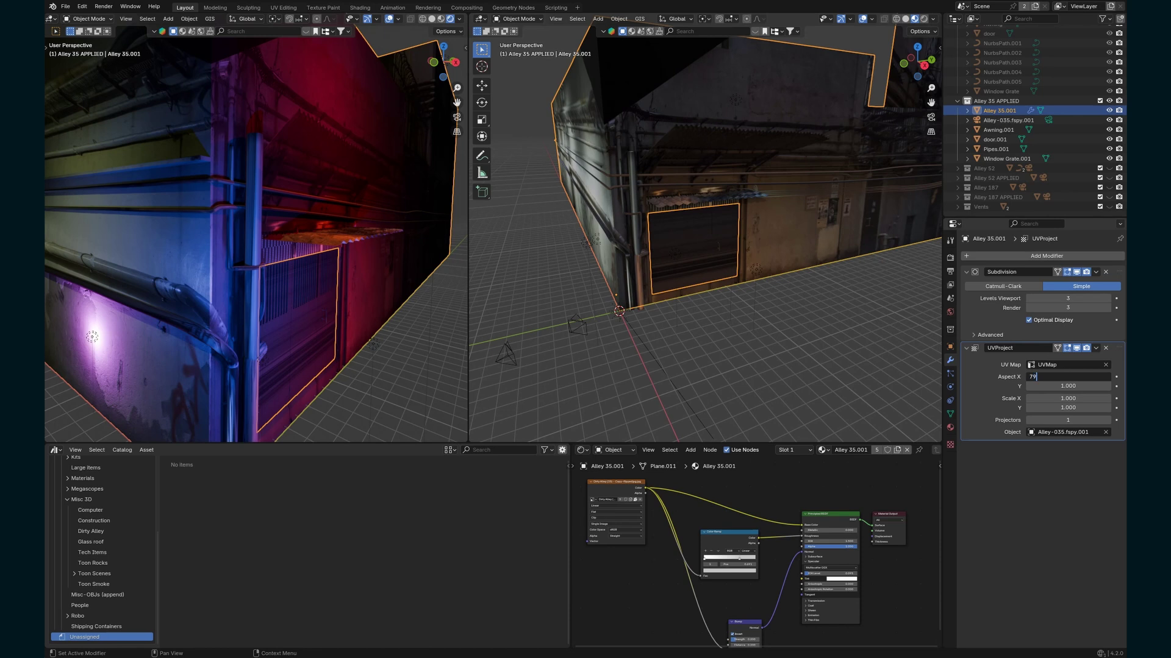
pyautogui.press('Return')
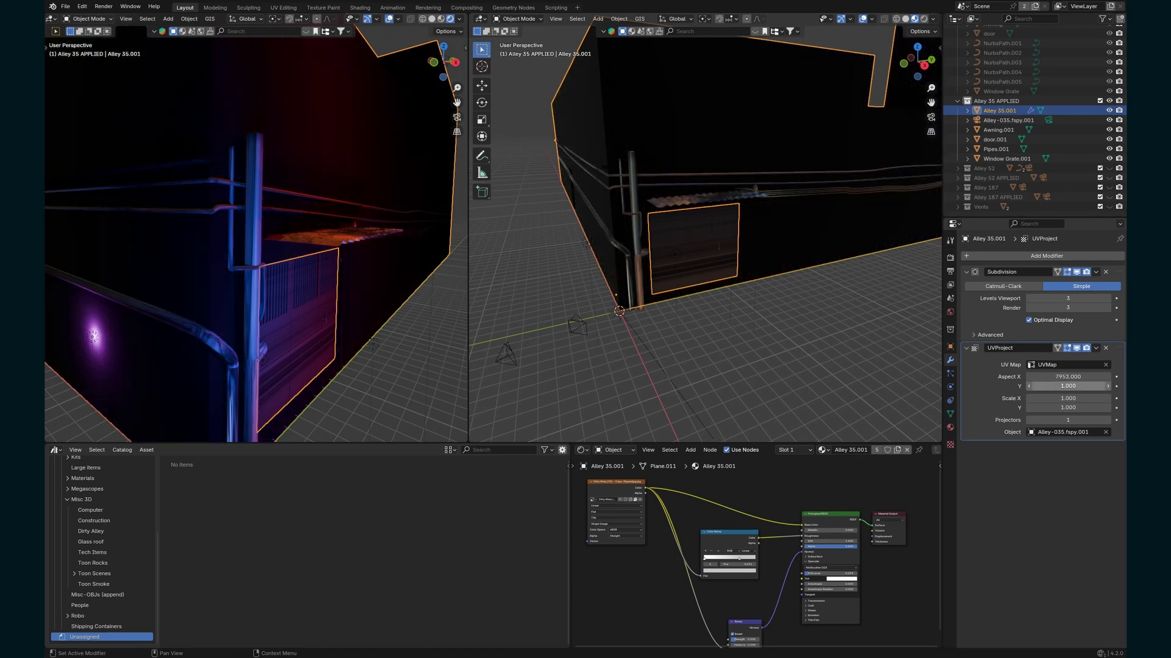
pyautogui.click(1067, 385)
pyautogui.write('53')
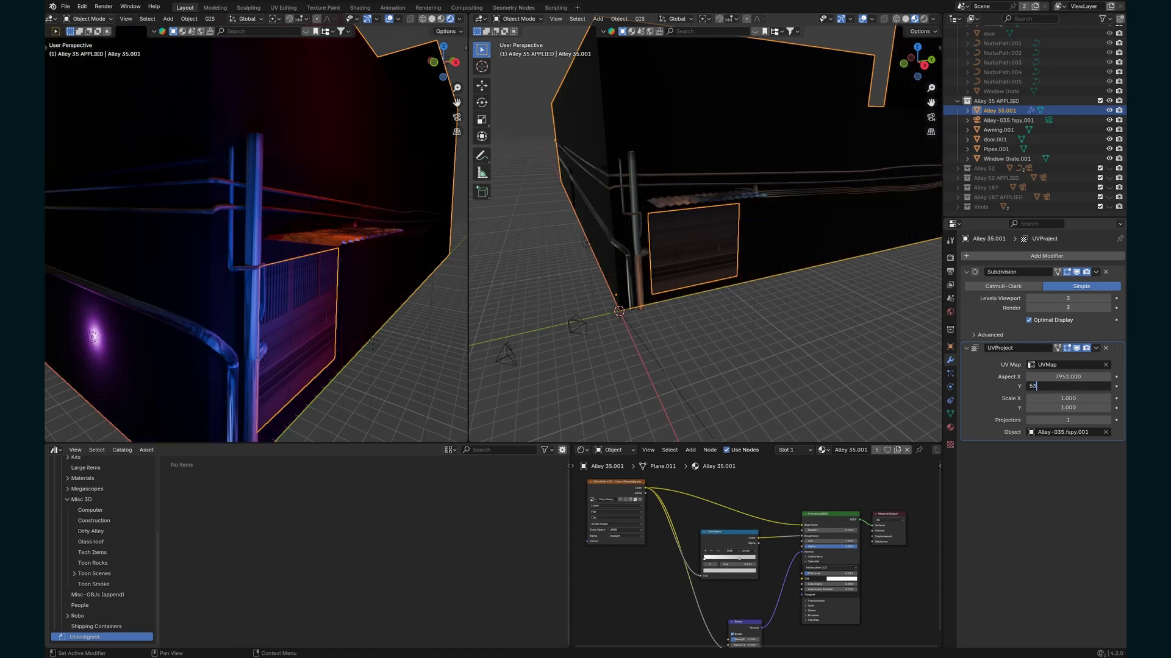
pyautogui.write('04')
pyautogui.press('Return')
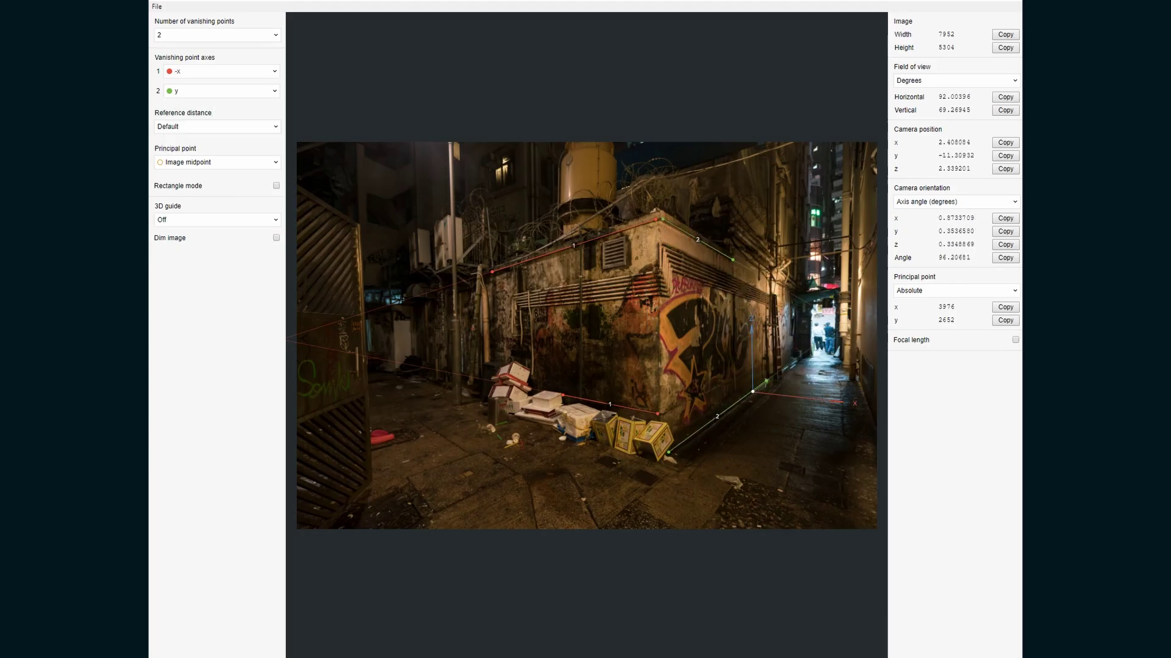
# In fSpy, place the origin at the graffiti building's lower front corner beside the yellow boxes and save the project.
pyautogui.moveTo(752, 392); pyautogui.dragTo(660, 448)
pyautogui.hotkey('ctrl', 's')
pyautogui.write('alley 0')
pyautogui.press('Return')
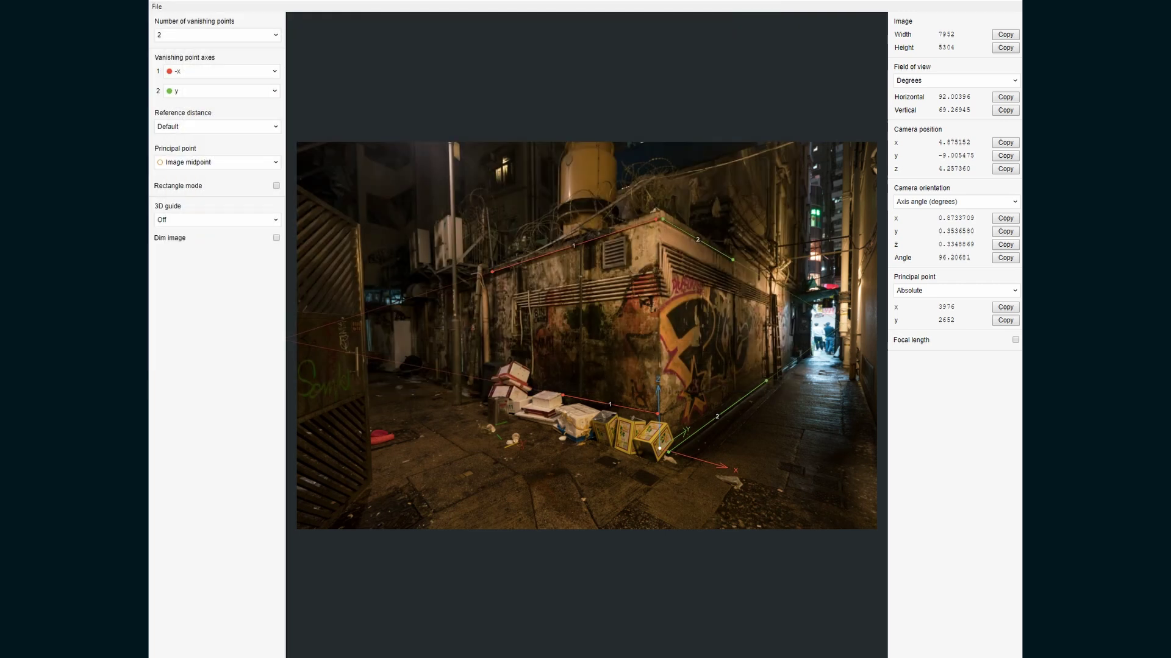
pyautogui.hotkey('ctrl', 'n')
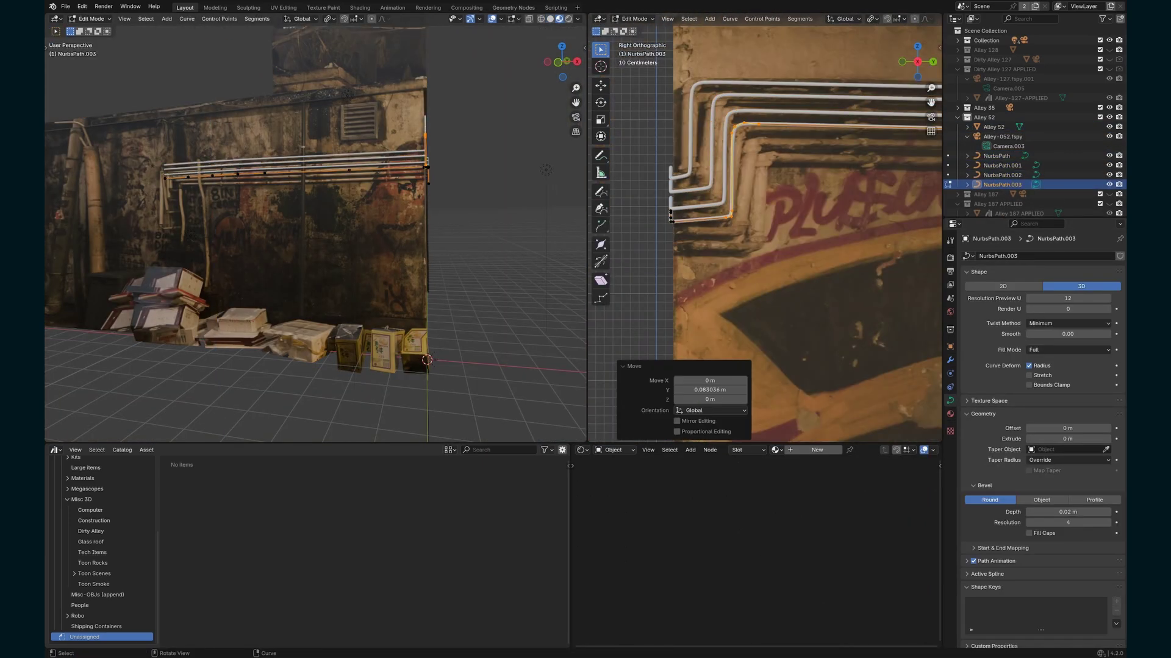
# In Blender, duplicate the selected part of the 0.02 m thick wall pipe curve in the right view.
pyautogui.hotkey('shift', 'd')
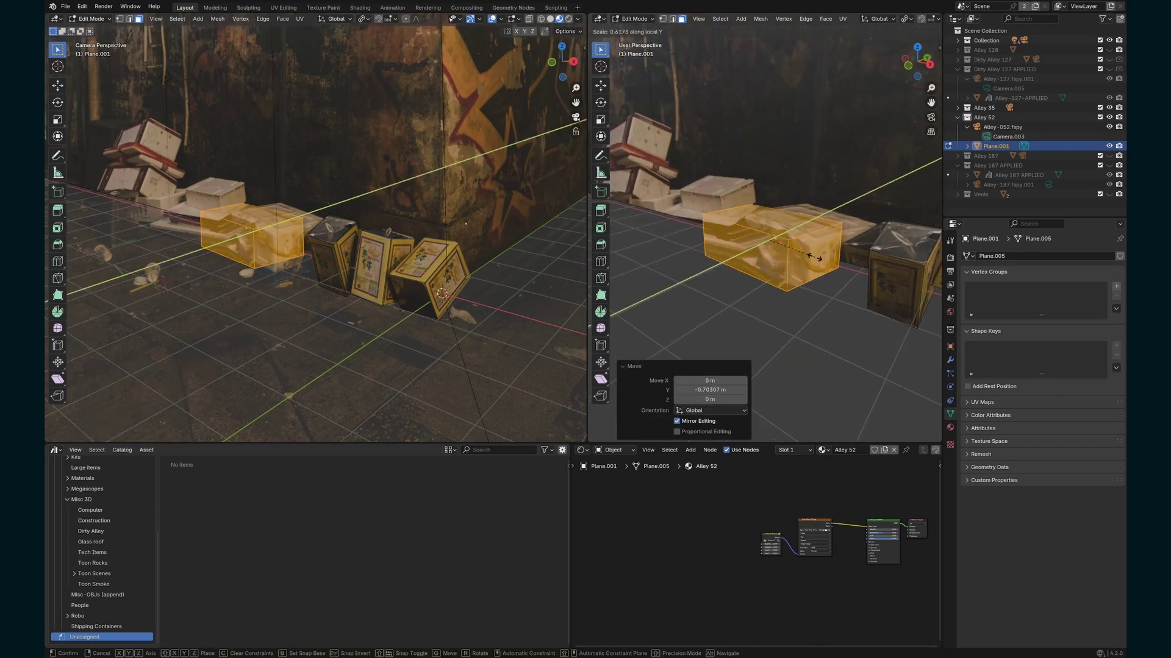
# Duplicate the box mesh and place the copy about 2.5 m along negative X over the neighbouring photographed box.
pyautogui.hotkey('shift', 'd')
pyautogui.press('Return')
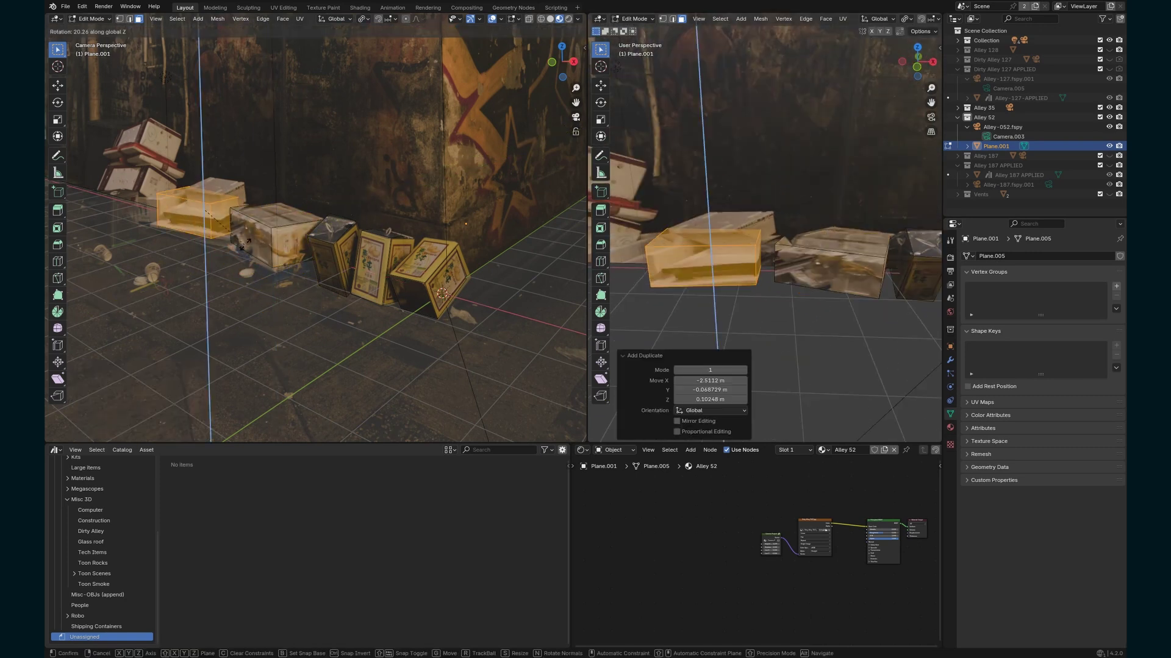